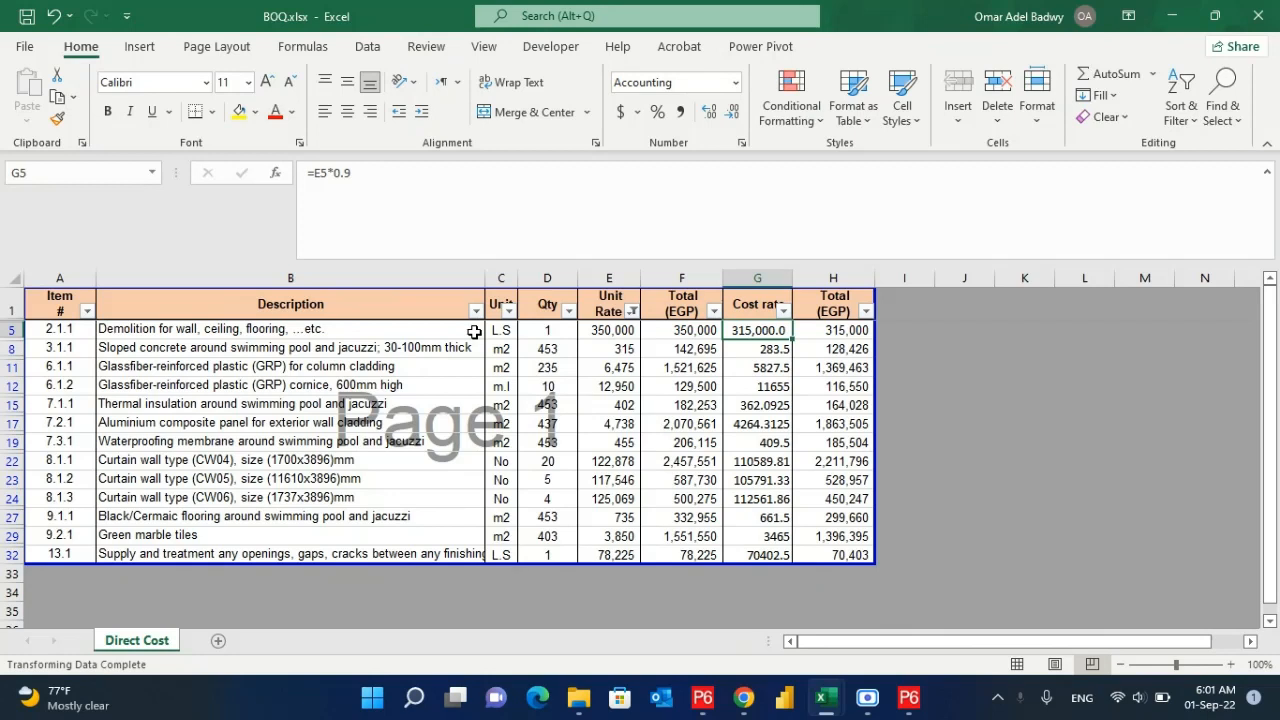
# - Reset the Unit Rate filter in the BOQ so that all rows are shown, including the division and section headings
pyautogui.click(632, 311)
pyautogui.click(684, 473)
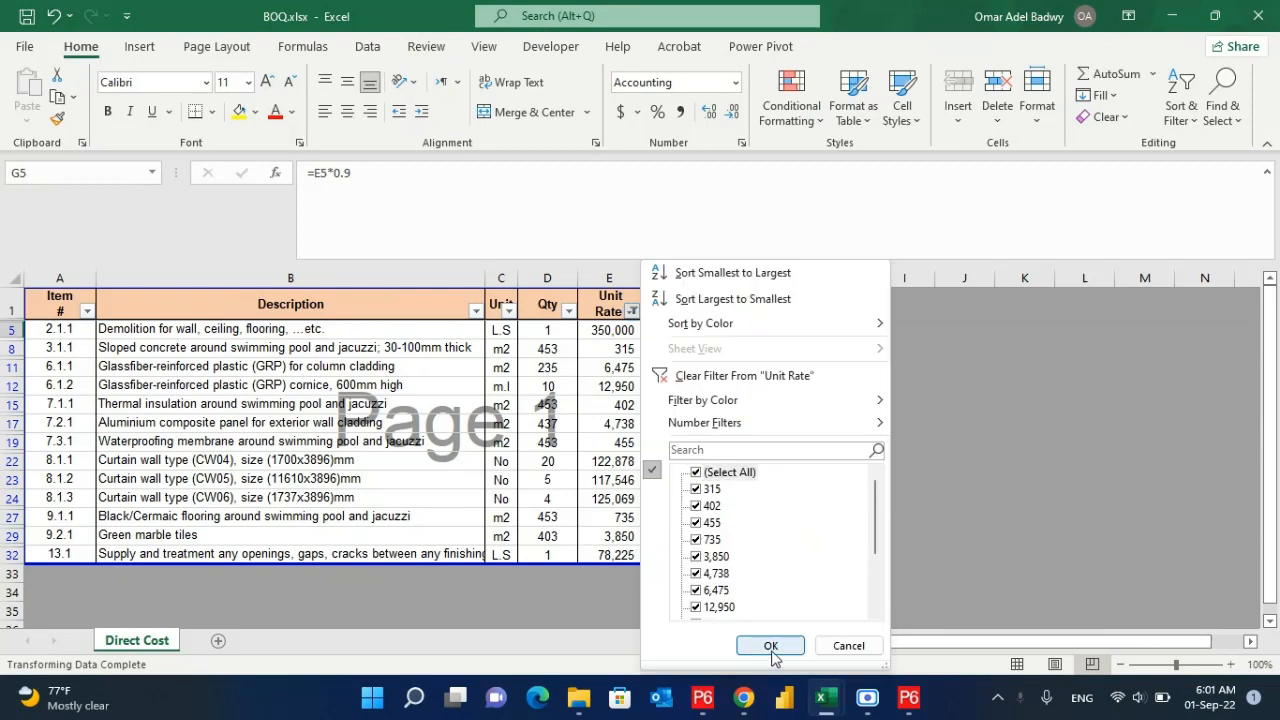
pyautogui.click(770, 646)
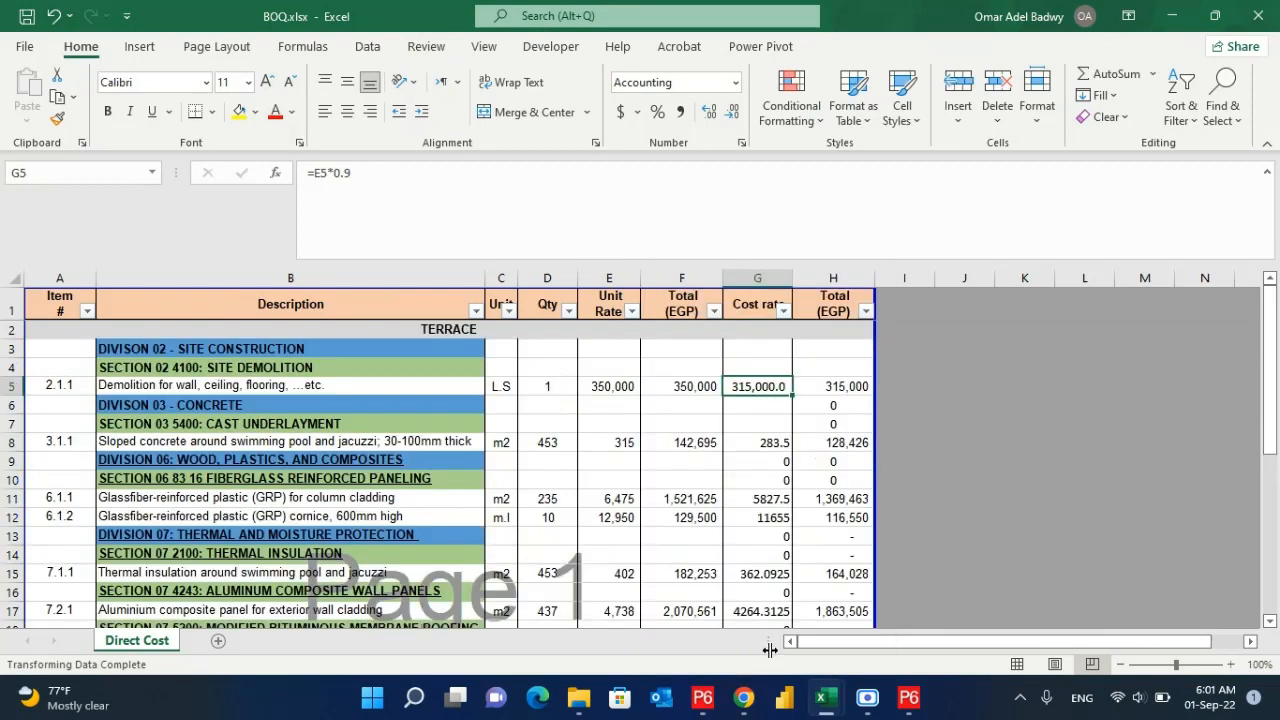
# - Switch to the Omega resource dictionary workbook and go to its resource rates input, bringing the columns from BOQ Reference to Default Production rate into view
pyautogui.moveTo(826, 697)
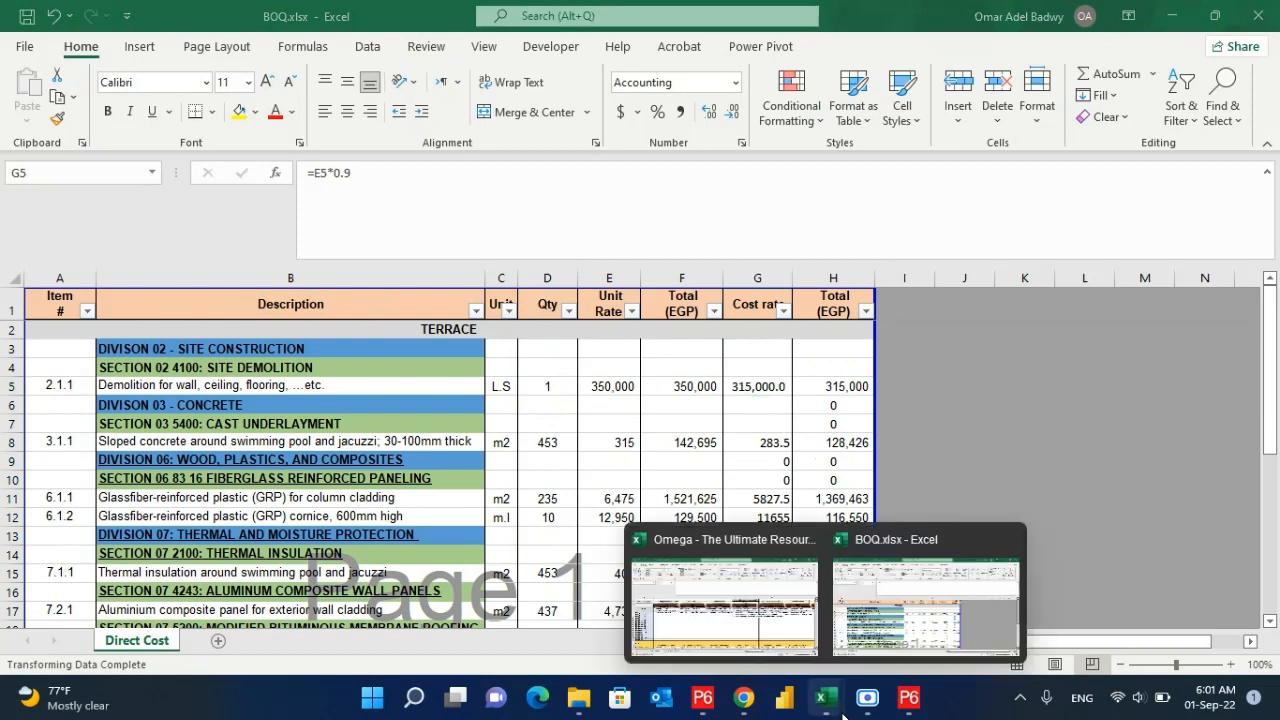
pyautogui.click(767, 638)
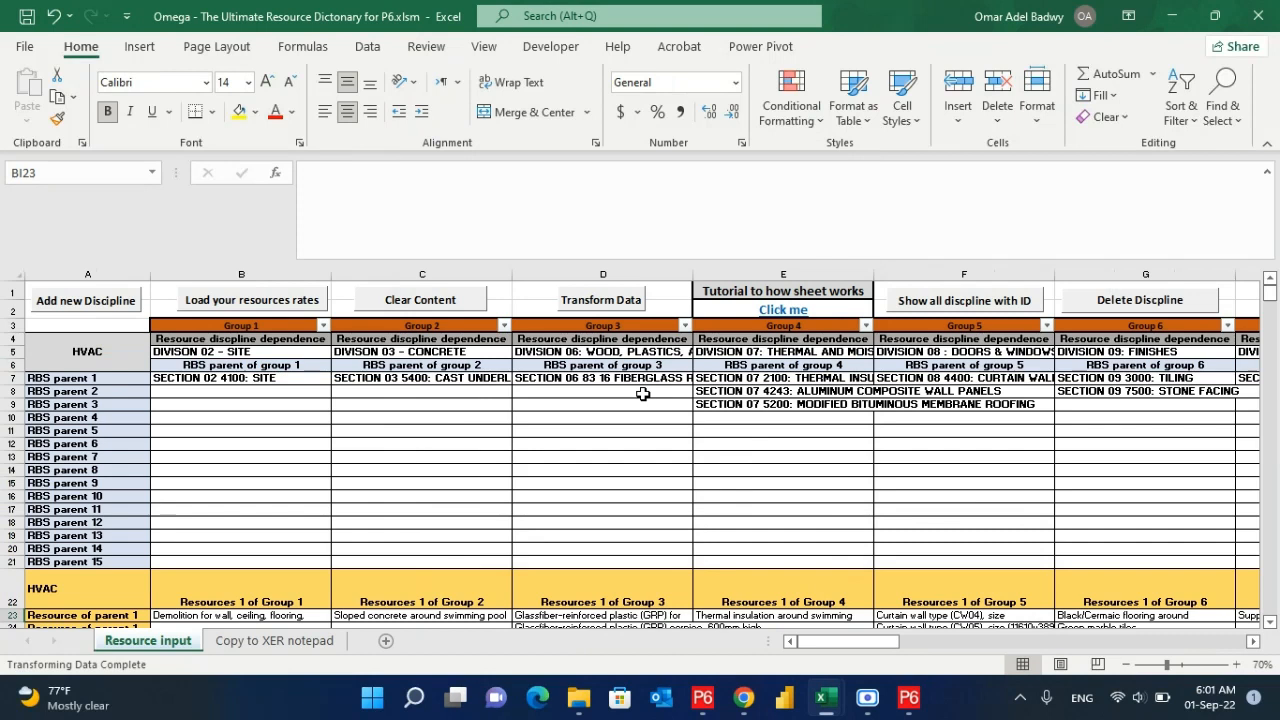
pyautogui.click(228, 306)
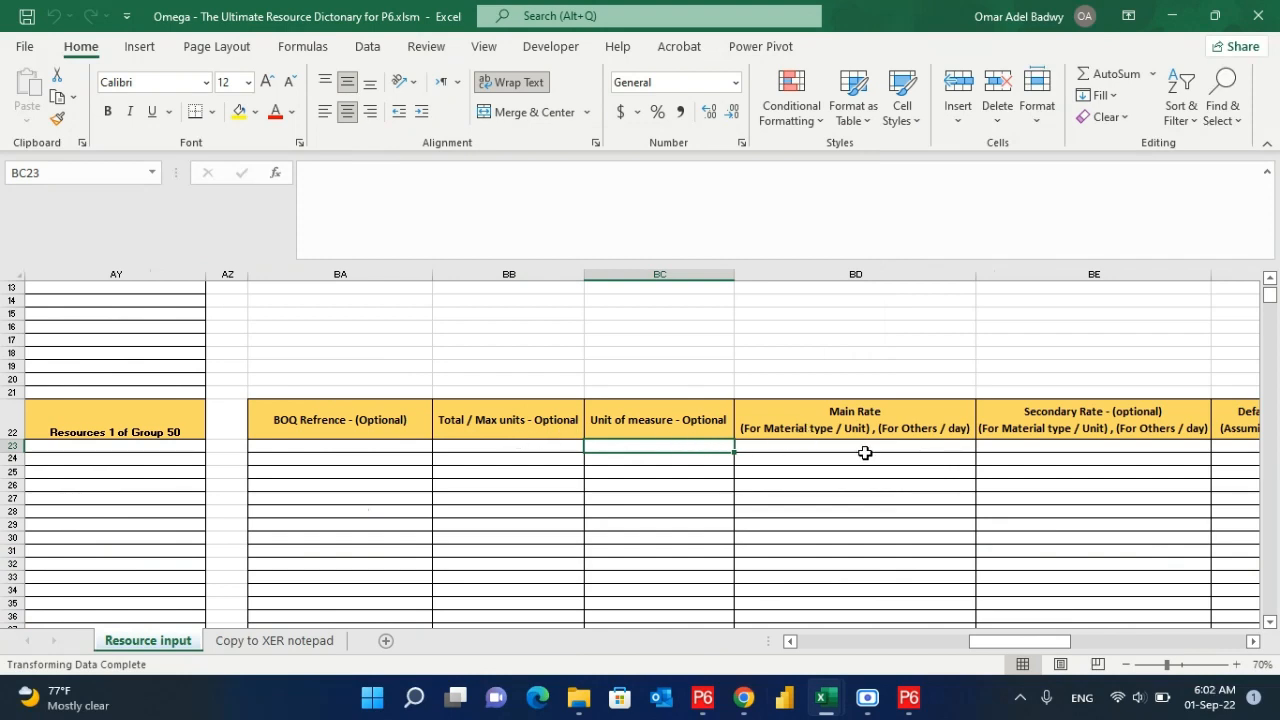
pyautogui.moveTo(1021, 653); pyautogui.dragTo(1031, 653)
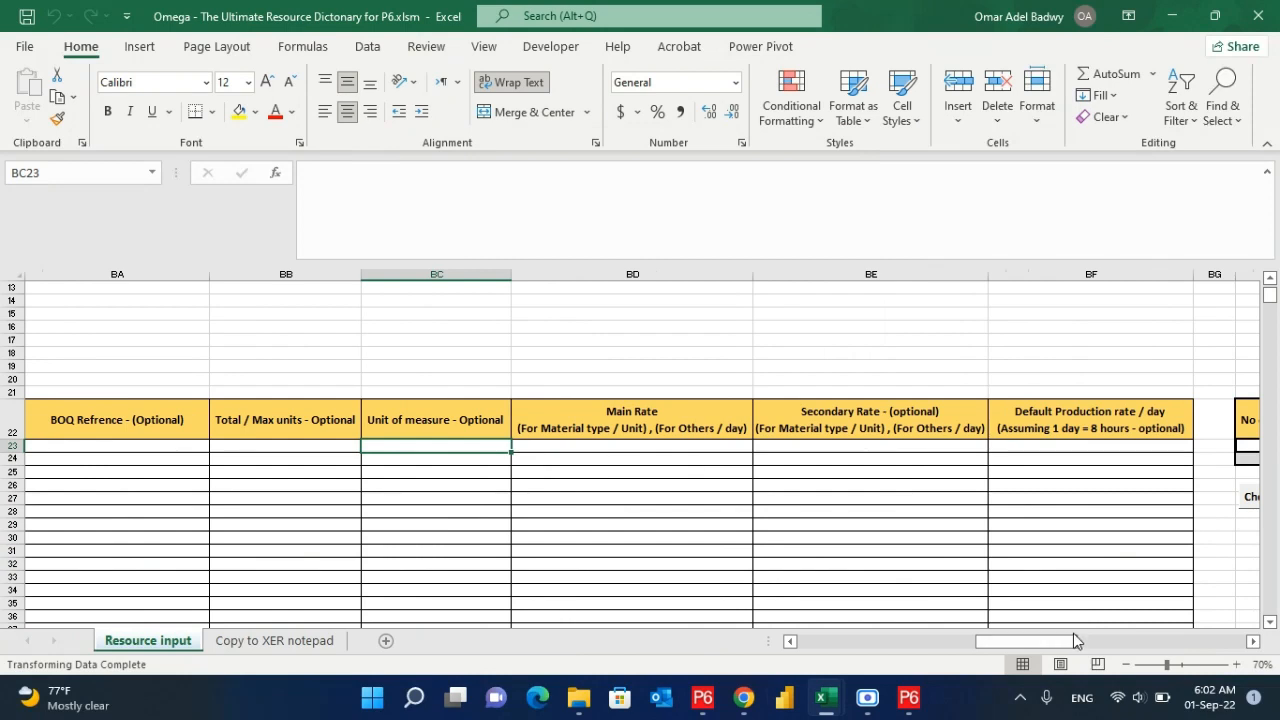
pyautogui.moveTo(1076, 641); pyautogui.dragTo(1028, 641)
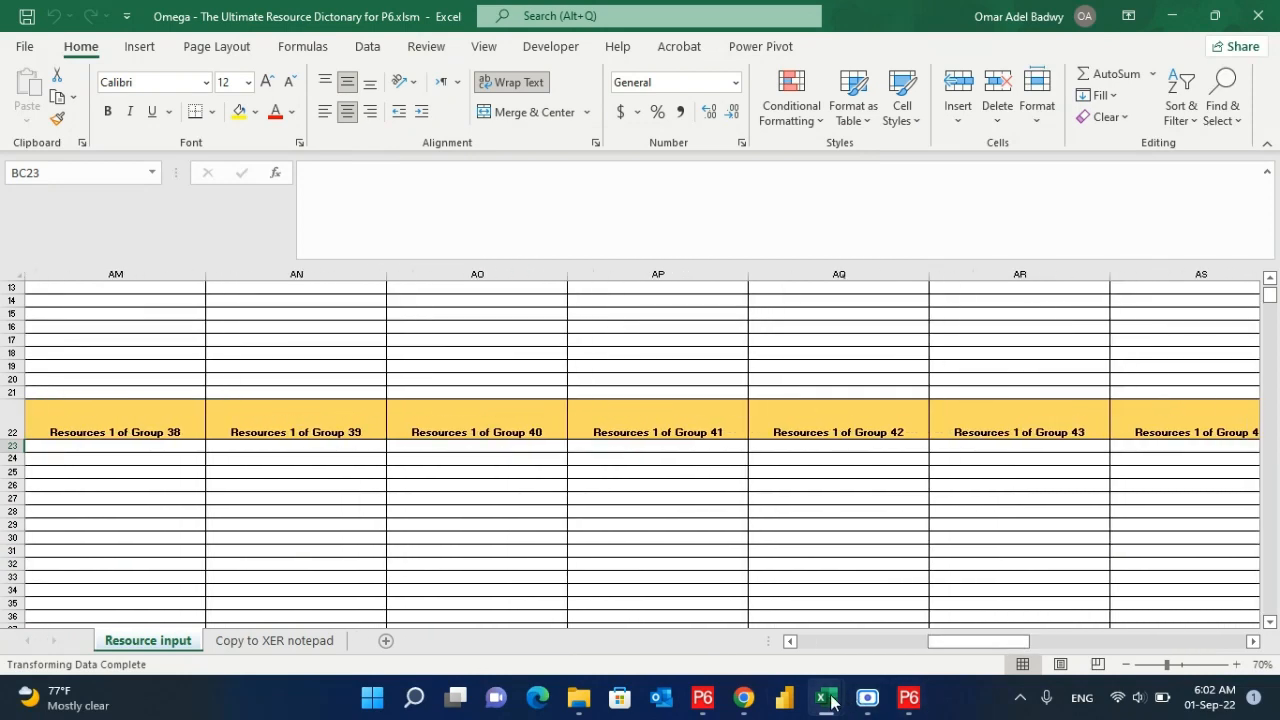
pyautogui.click(1253, 641)
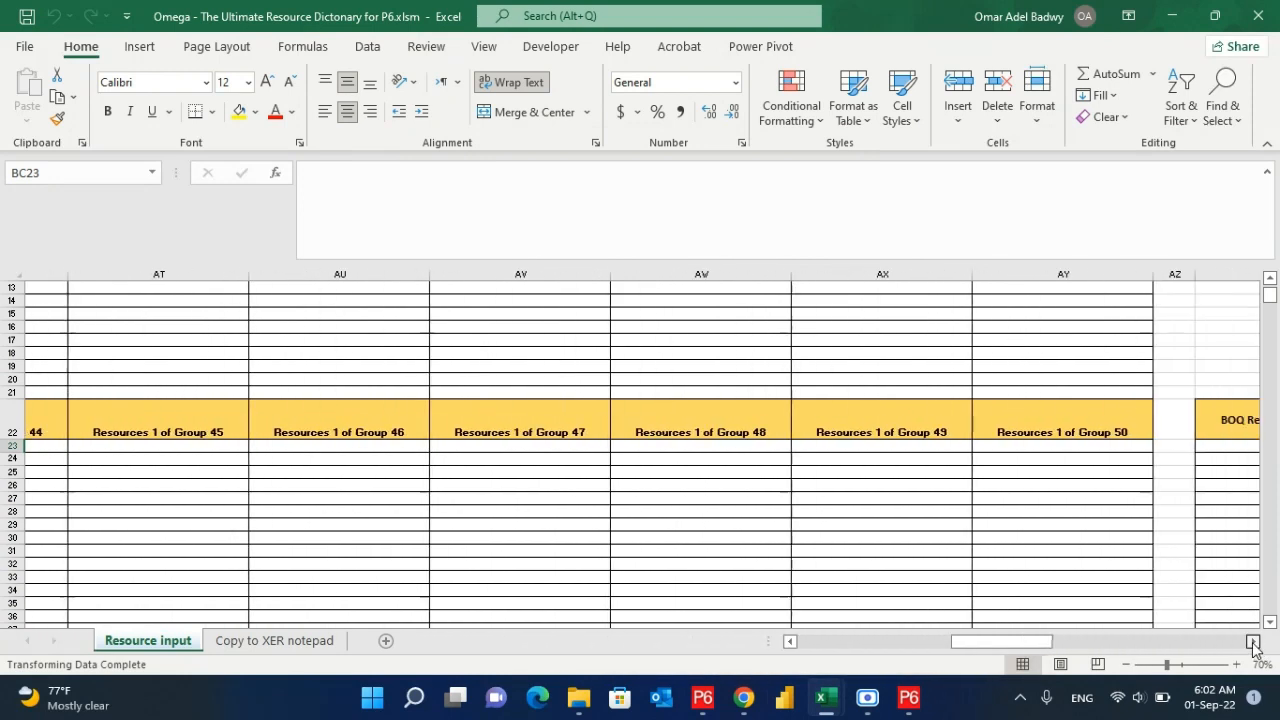
pyautogui.click(1253, 641)
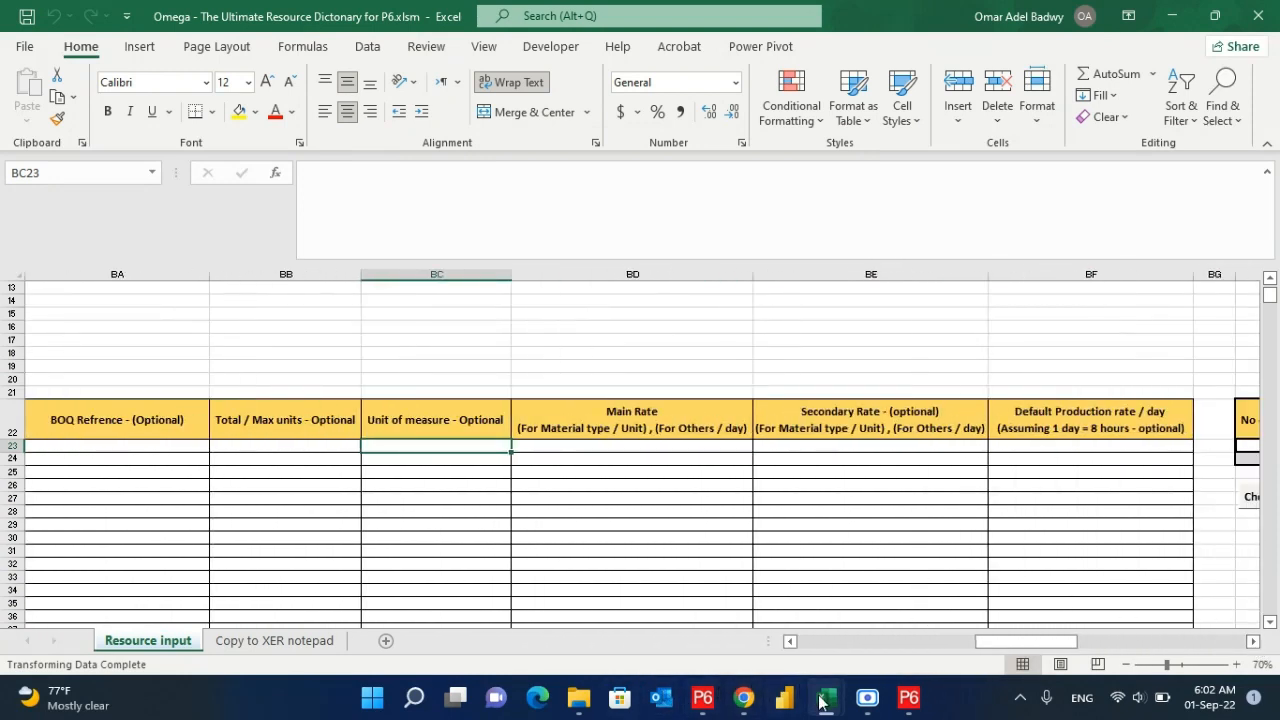
# - In the BOQ workbook, filter the Unit Rate column to exclude blanks
pyautogui.moveTo(820, 703)
pyautogui.click(920, 600)
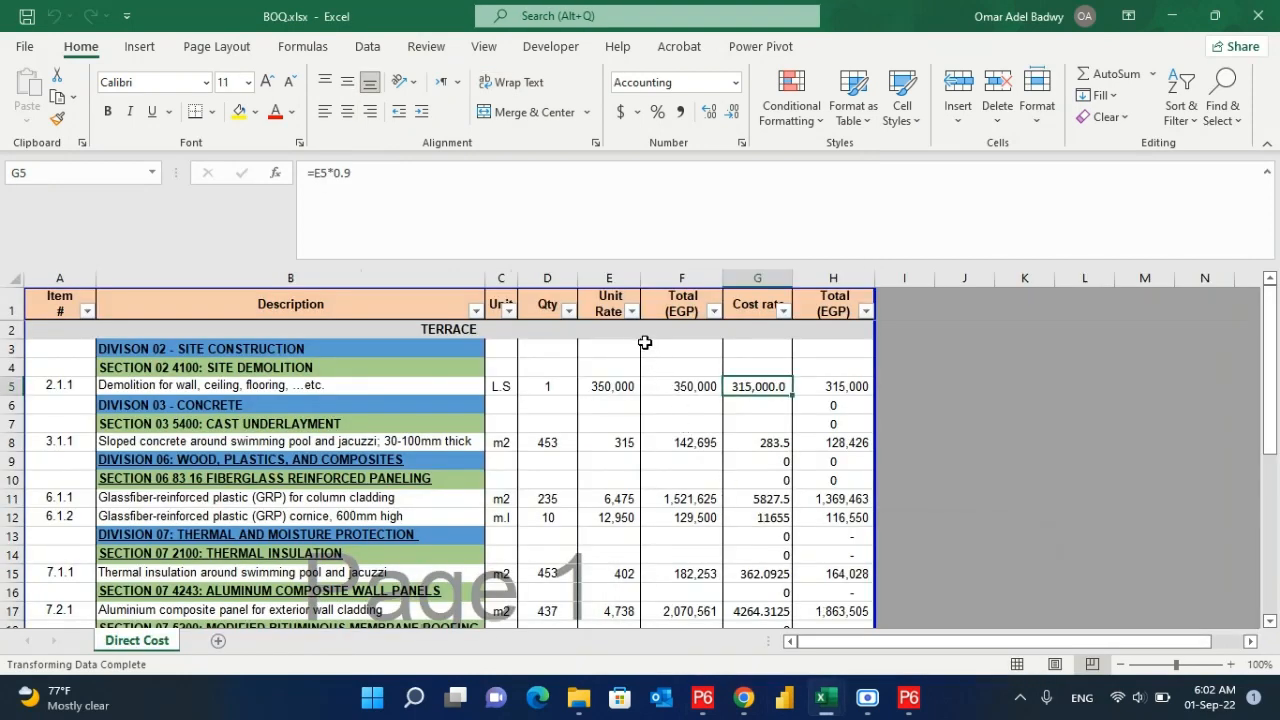
pyautogui.click(631, 311)
pyautogui.scroll(-1, 748, 538)
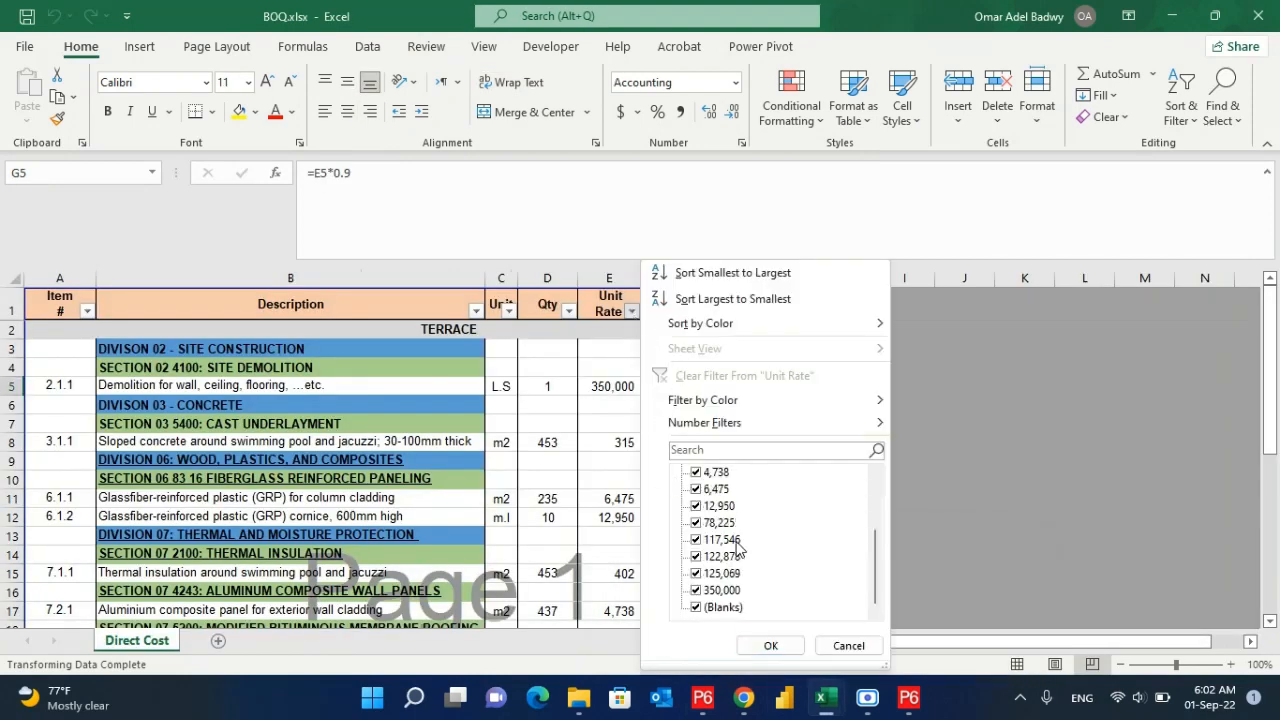
pyautogui.click(722, 607)
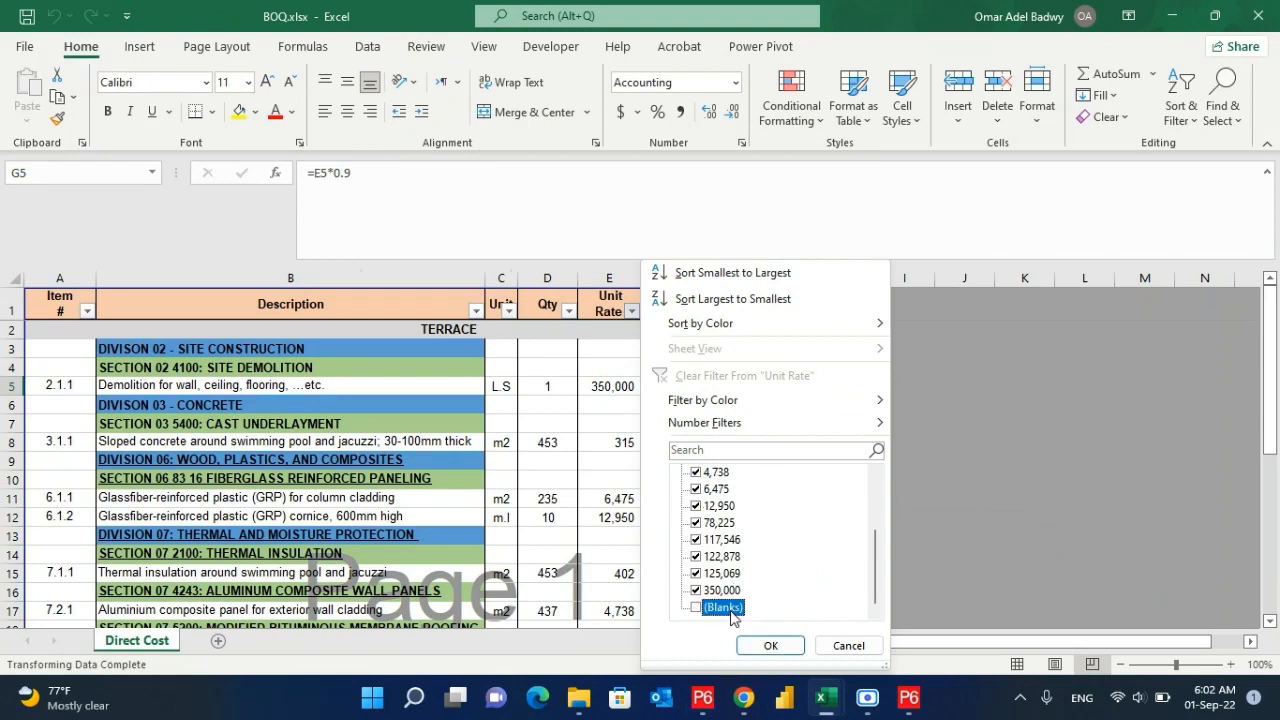
pyautogui.click(770, 645)
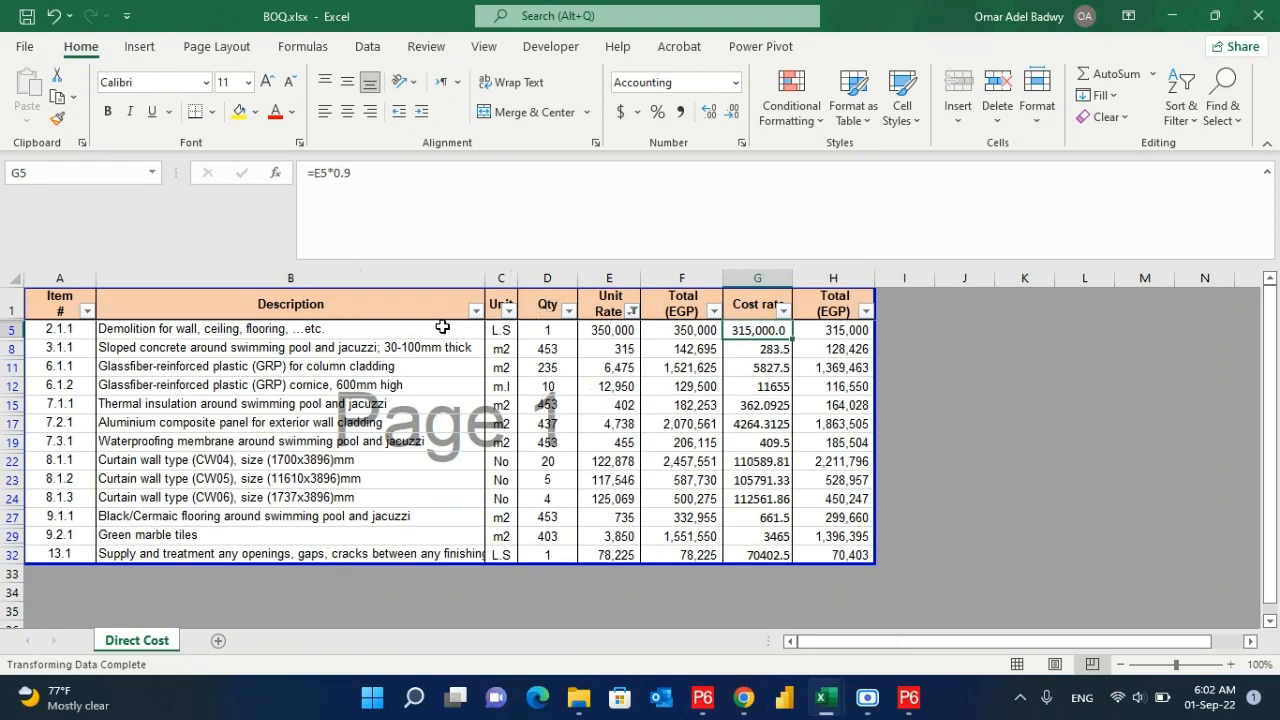
# - Copy the filtered BOQ item numbers into the Omega sheet's BOQ Reference column from BA23, as values only
pyautogui.moveTo(85, 330); pyautogui.dragTo(87, 555)
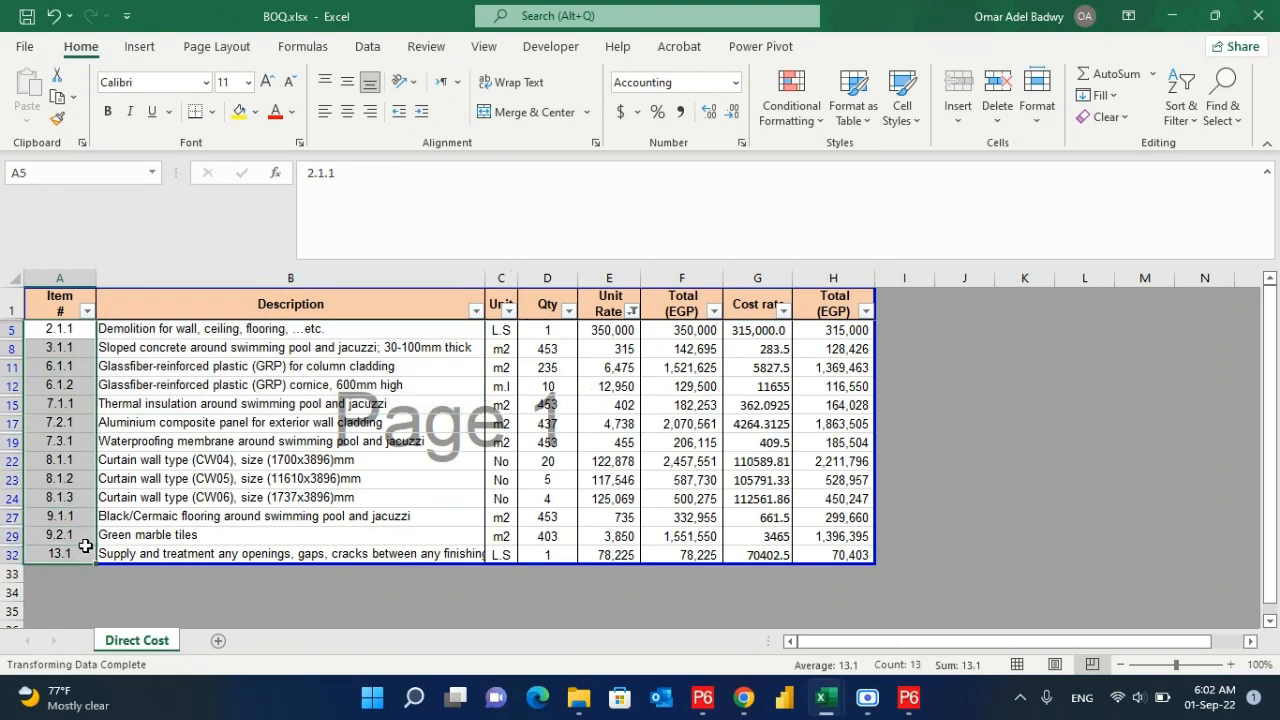
pyautogui.hotkey('ctrl', 'c')
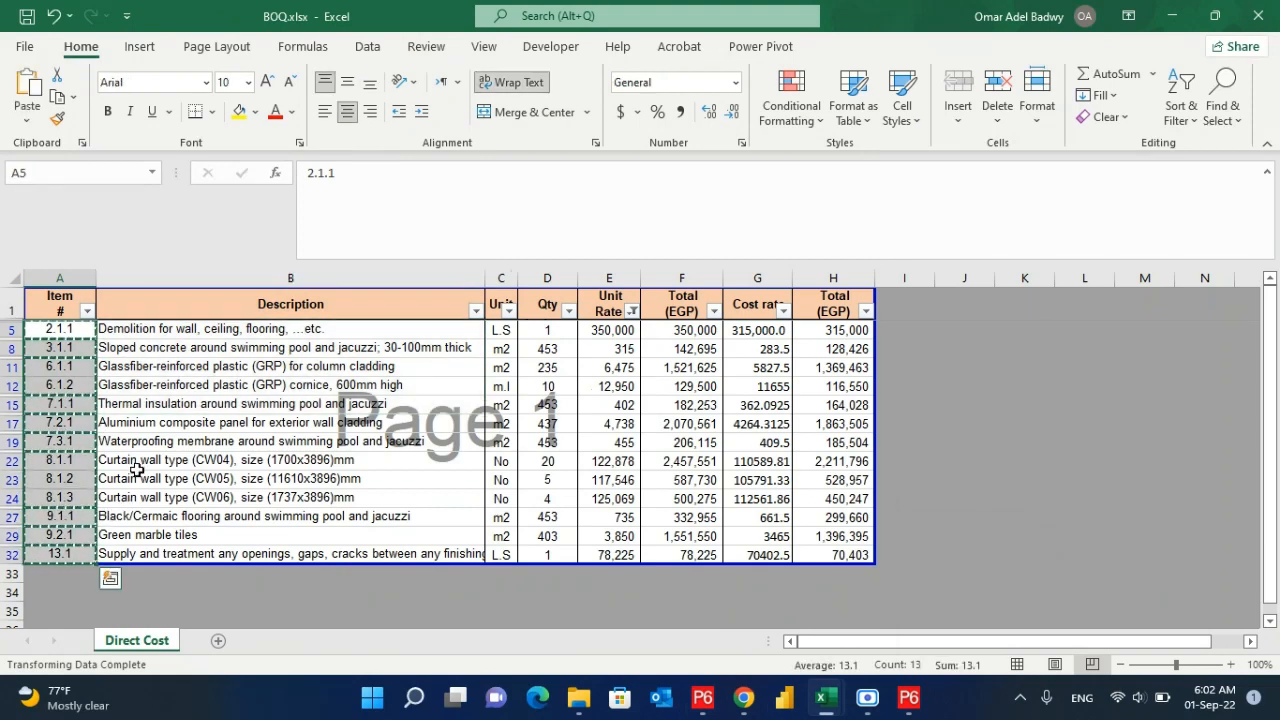
pyautogui.hotkey('alt', 'Tab')
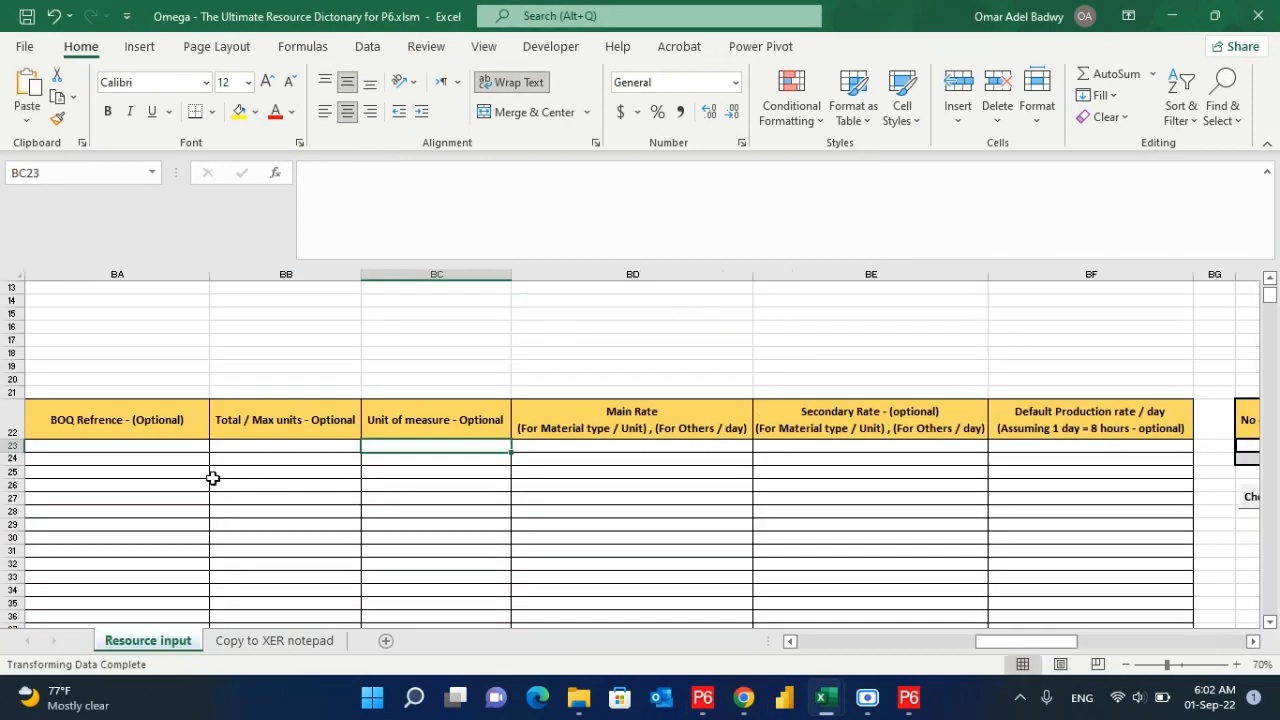
pyautogui.rightClick(165, 445)
pyautogui.click(240, 268)
# - Copy the filtered BOQ units into the Omega sheet's Unit of measure column from BC23, as values only
pyautogui.hotkey('alt', 'Tab')
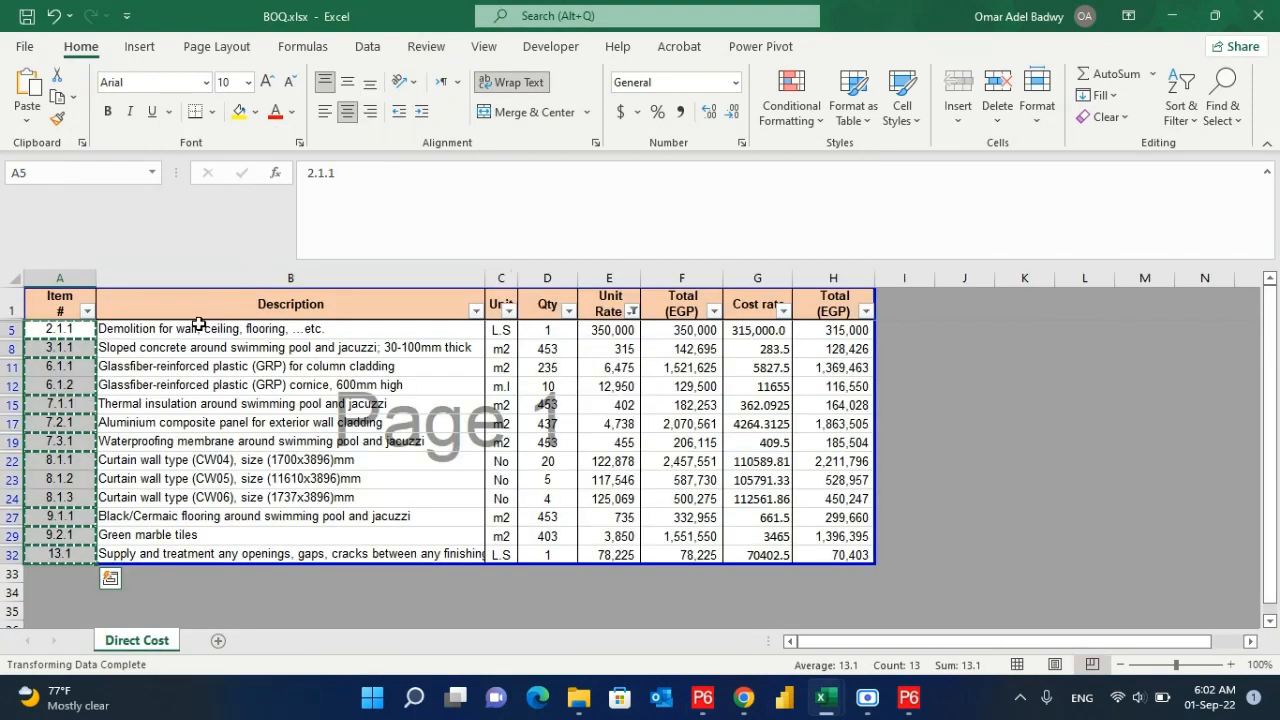
pyautogui.moveTo(500, 329); pyautogui.dragTo(503, 543)
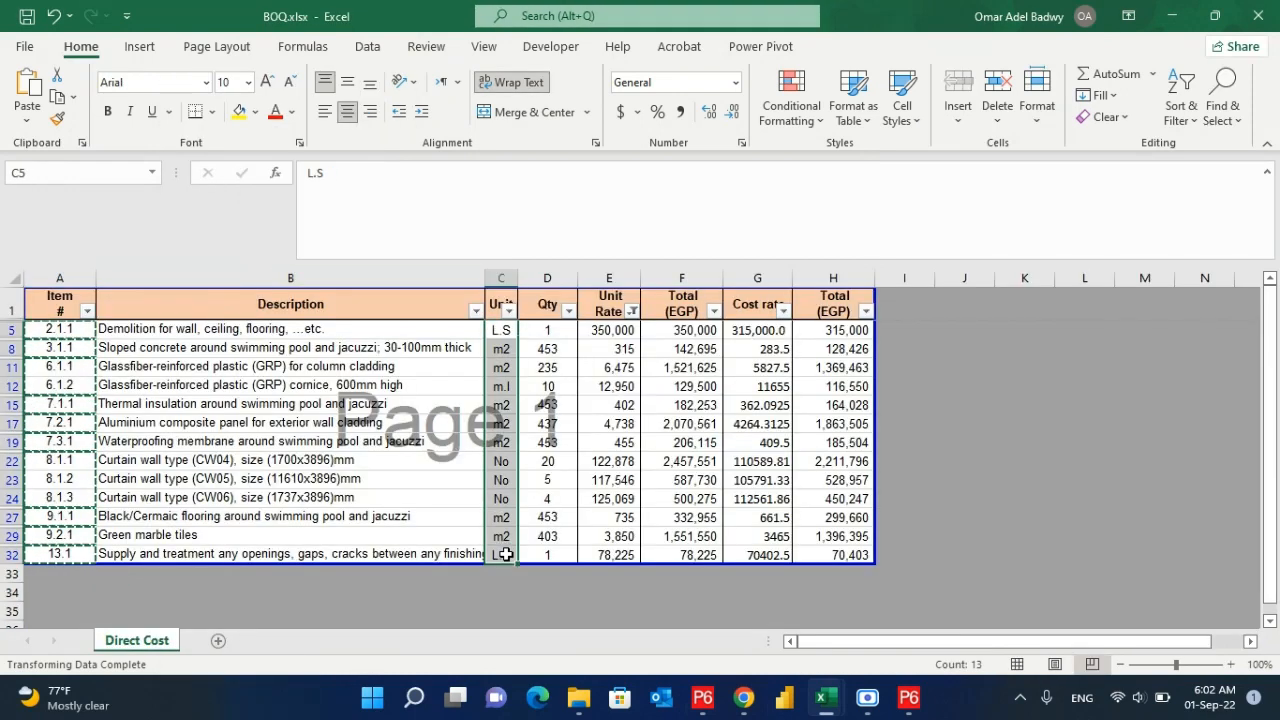
pyautogui.hotkey('ctrl', 'c')
pyautogui.hotkey('alt', 'Tab')
pyautogui.rightClick(436, 453)
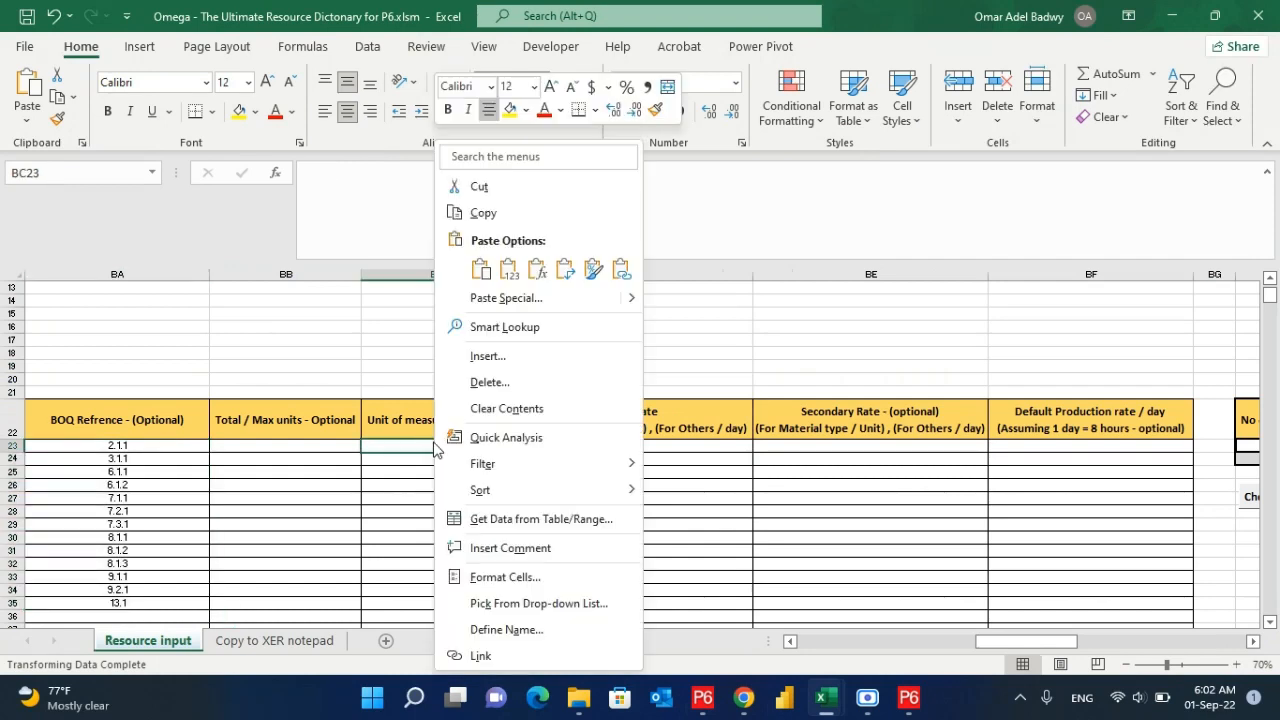
pyautogui.click(513, 270)
# - Copy the filtered BOQ quantities into the Omega sheet's Total / Max units column from BB23, as values only
pyautogui.hotkey('alt', 'Tab')
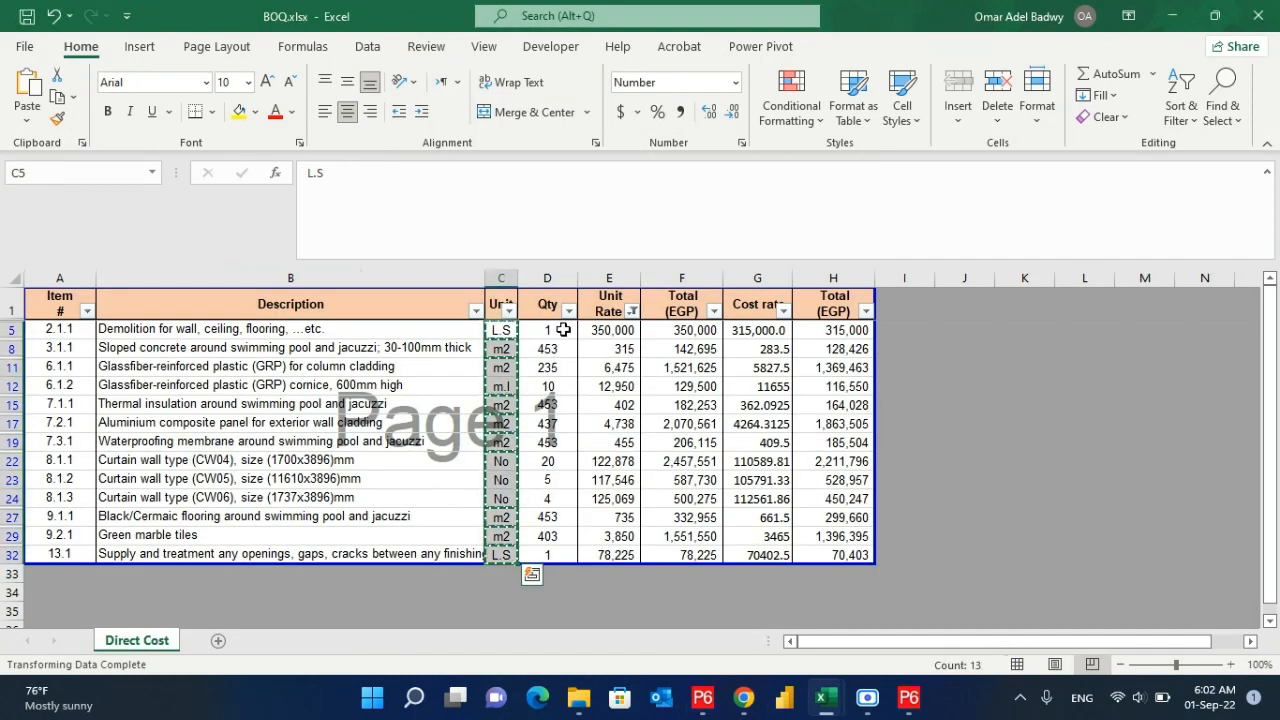
pyautogui.moveTo(548, 330); pyautogui.dragTo(568, 549)
pyautogui.hotkey('ctrl', 'c')
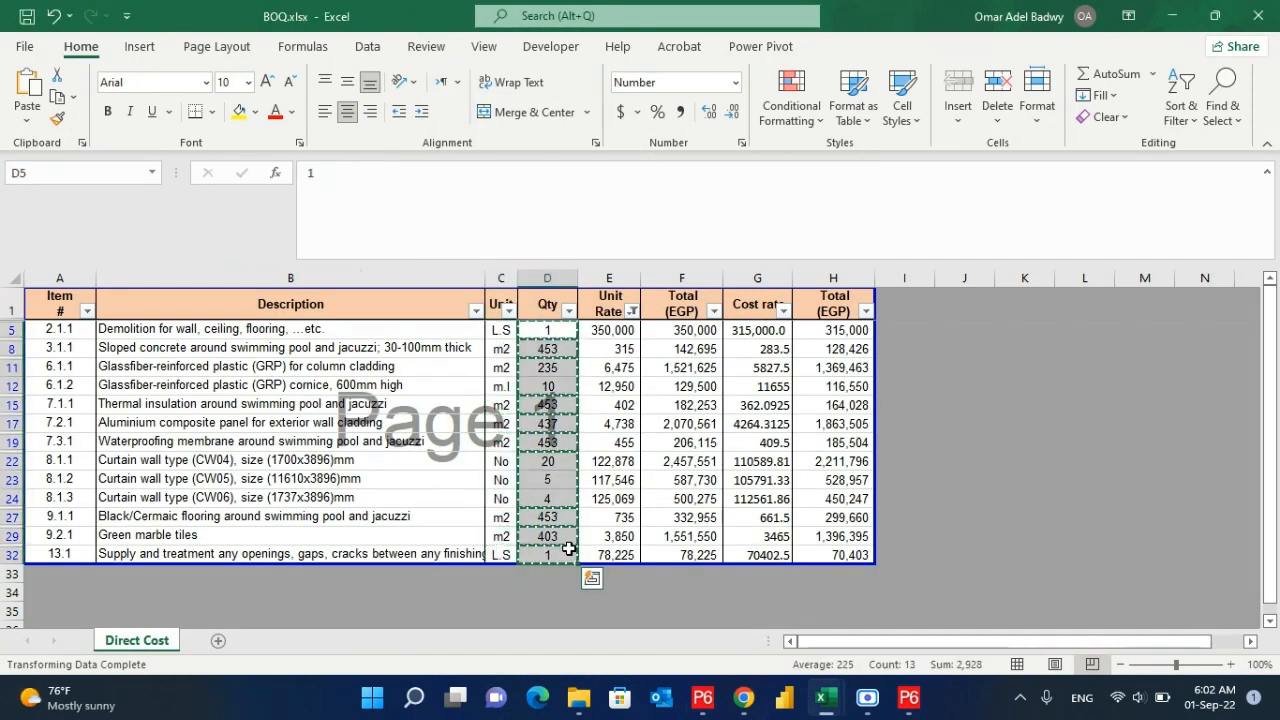
pyautogui.hotkey('alt', 'Tab')
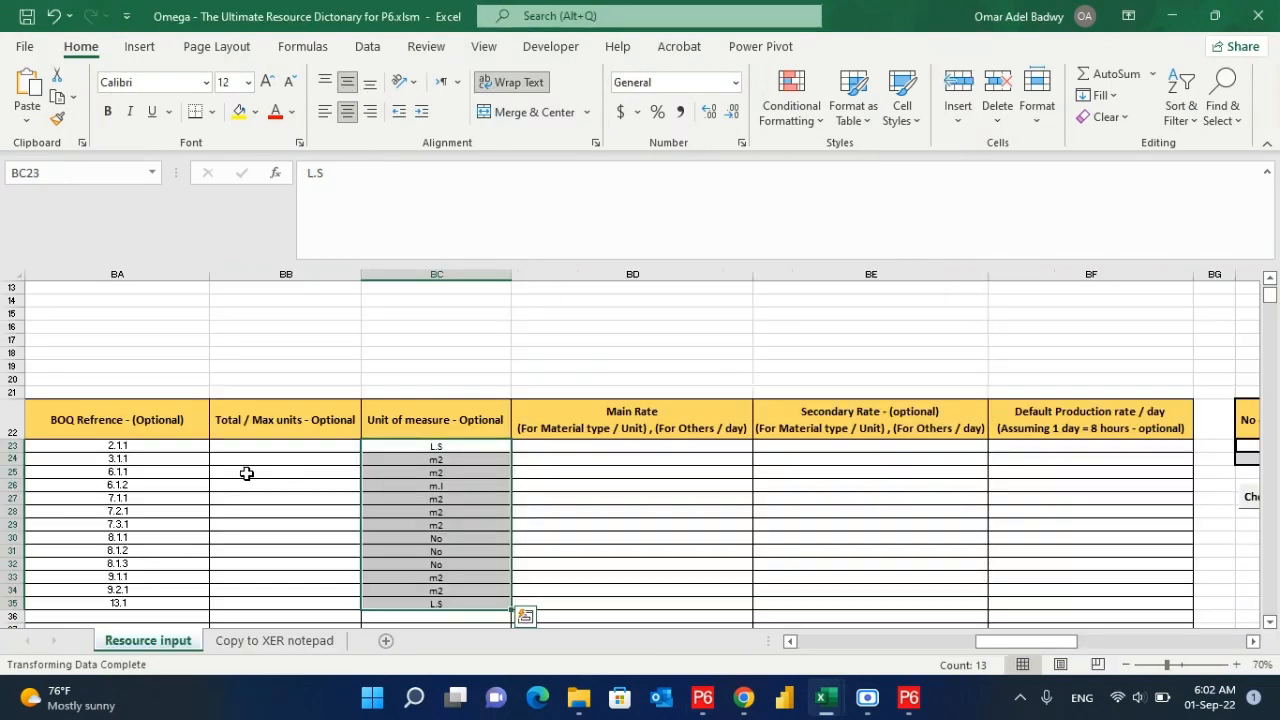
pyautogui.rightClick(256, 447)
pyautogui.click(324, 280)
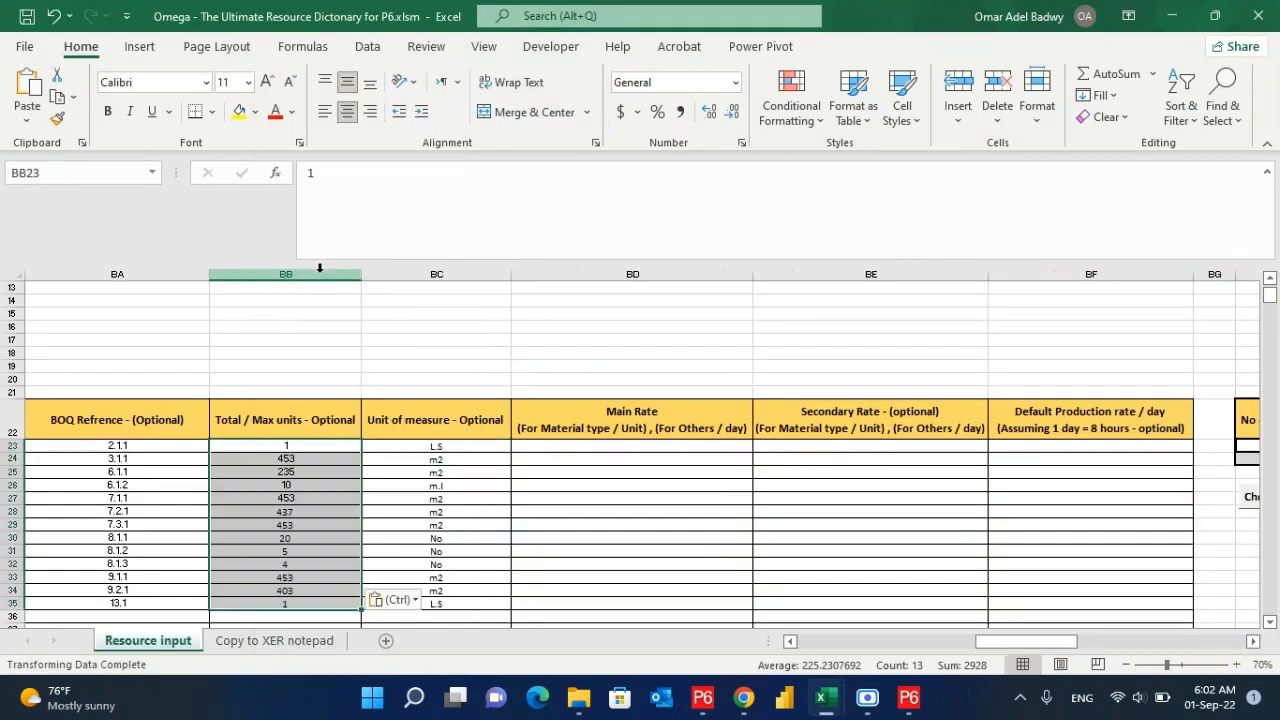
# - Copy the filtered BOQ unit rates into the Omega sheet's Main Rate column from BD23, as values only
pyautogui.hotkey('alt', 'Tab')
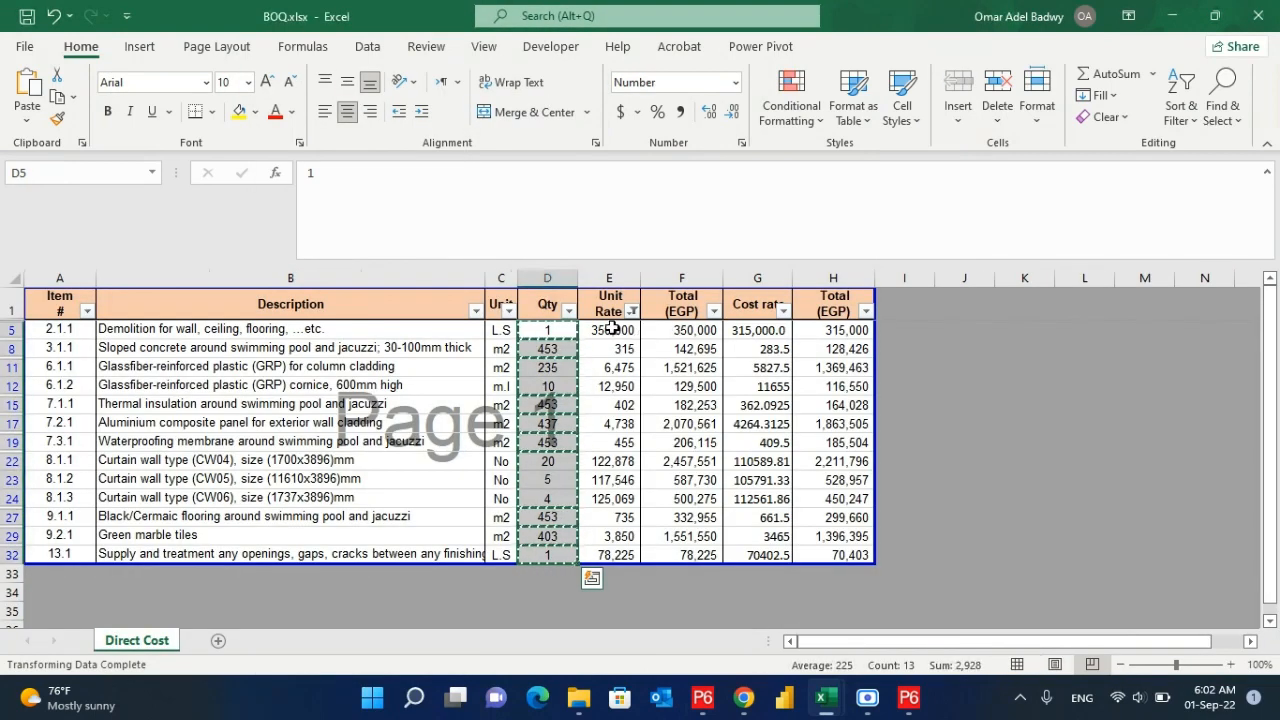
pyautogui.moveTo(611, 331); pyautogui.dragTo(612, 553)
pyautogui.hotkey('ctrl', 'c')
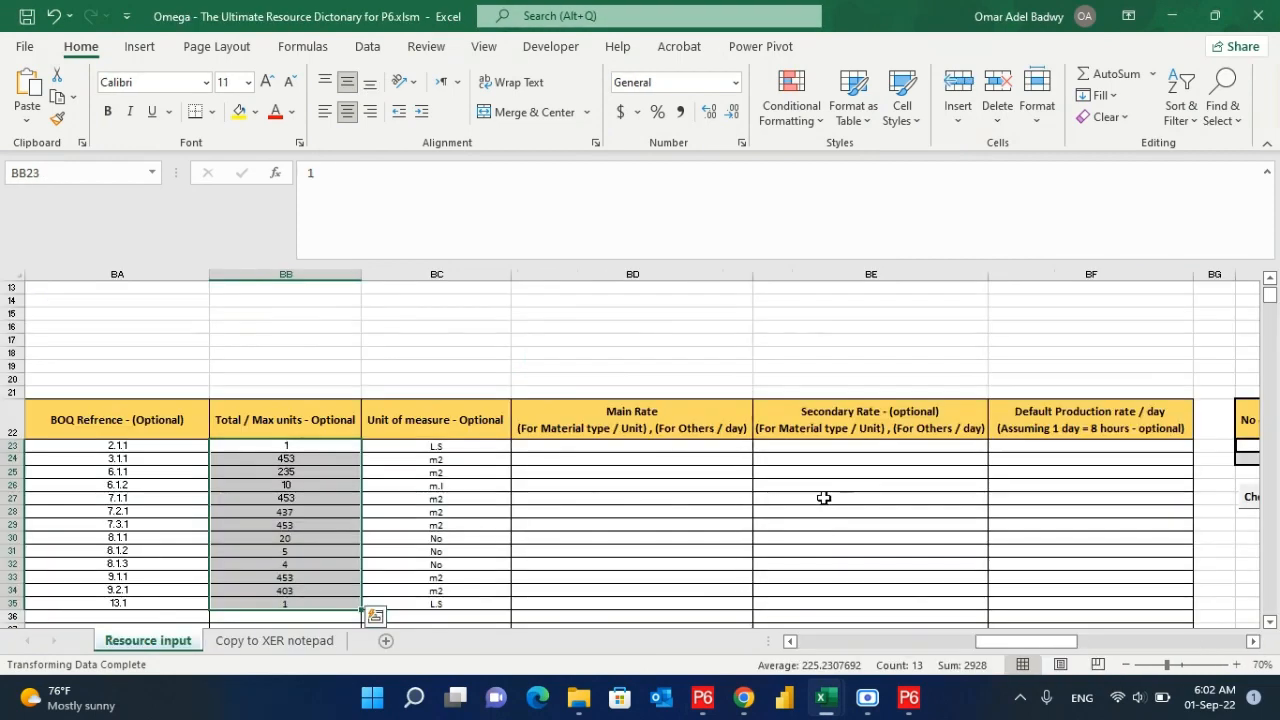
pyautogui.hotkey('alt', 'Tab')
pyautogui.rightClick(735, 443)
# - Copy the filtered BOQ cost rates into the Omega sheet's Secondary Rate column from BE23, as values only
pyautogui.hotkey('alt', 'Tab')
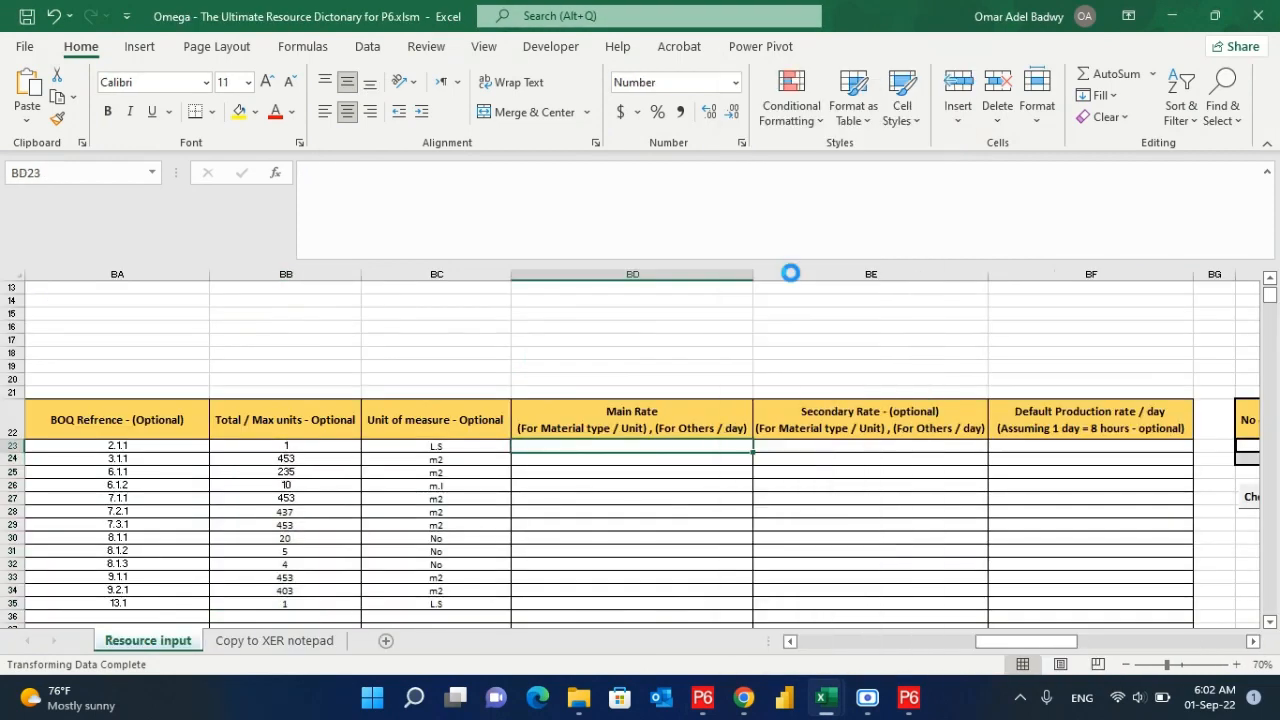
pyautogui.moveTo(757, 330); pyautogui.dragTo(758, 548)
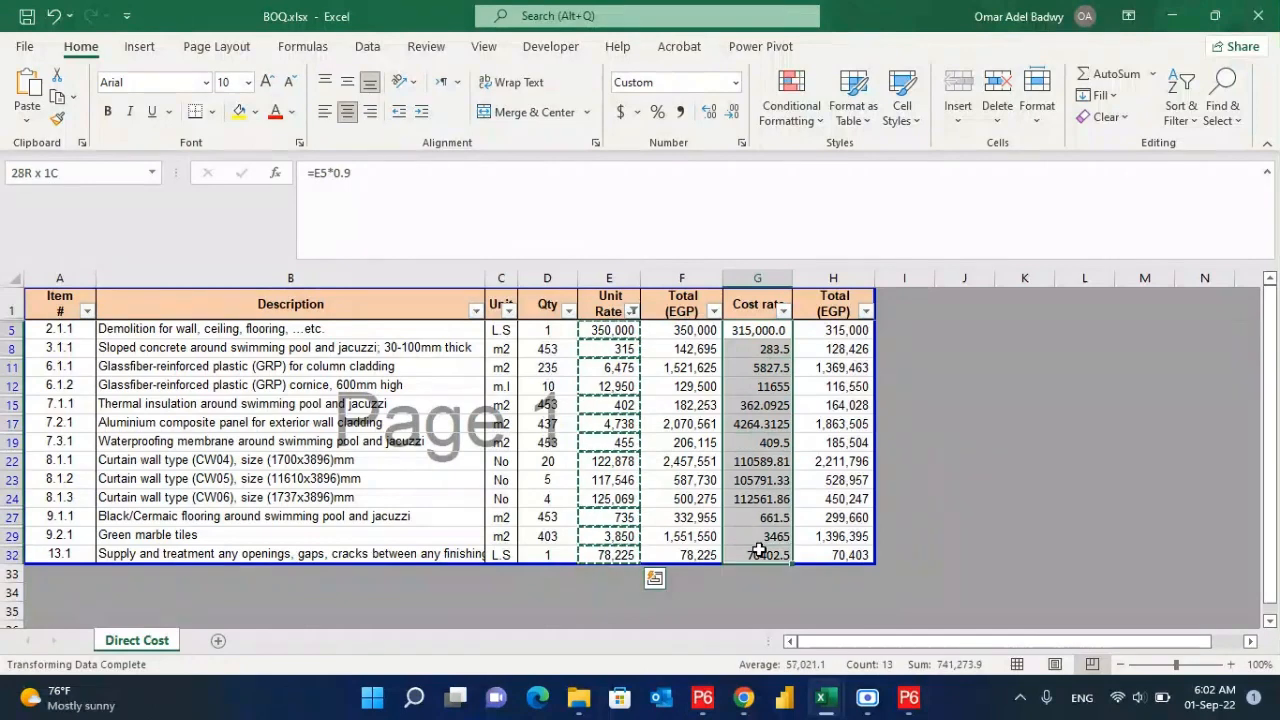
pyautogui.hotkey('ctrl', 'c')
pyautogui.hotkey('alt', 'Tab')
pyautogui.rightClick(908, 446)
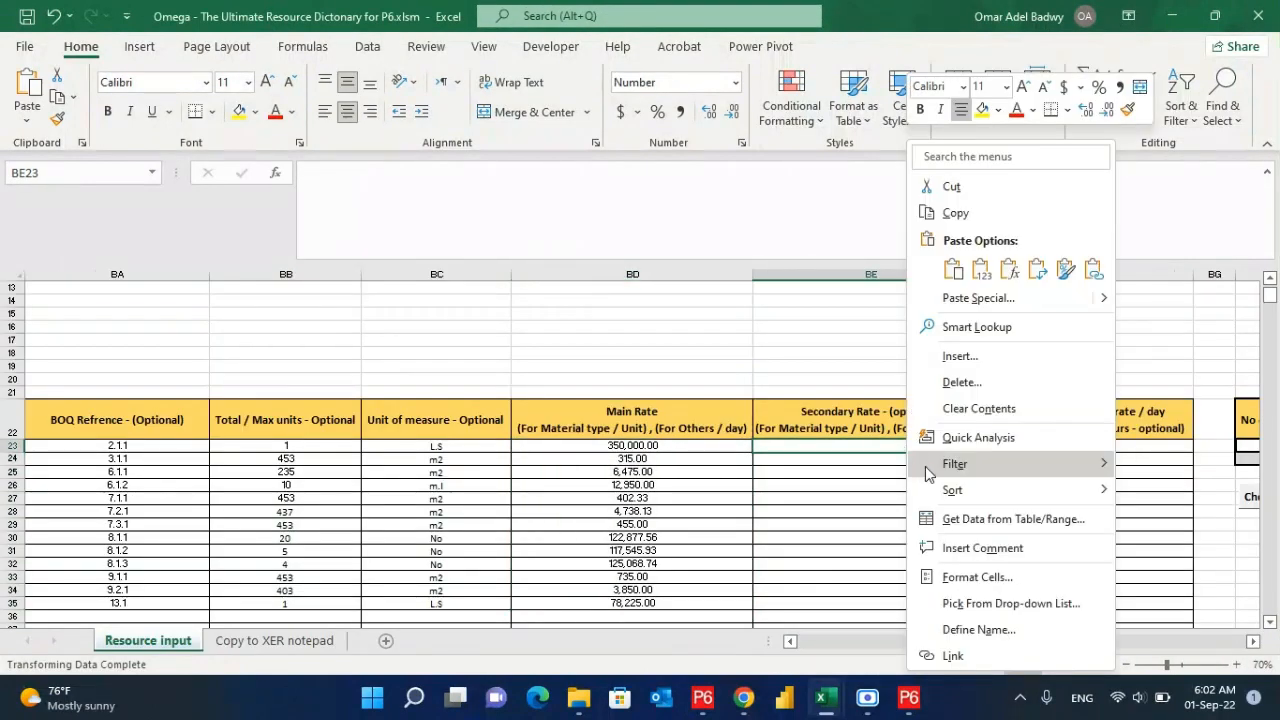
pyautogui.click(982, 275)
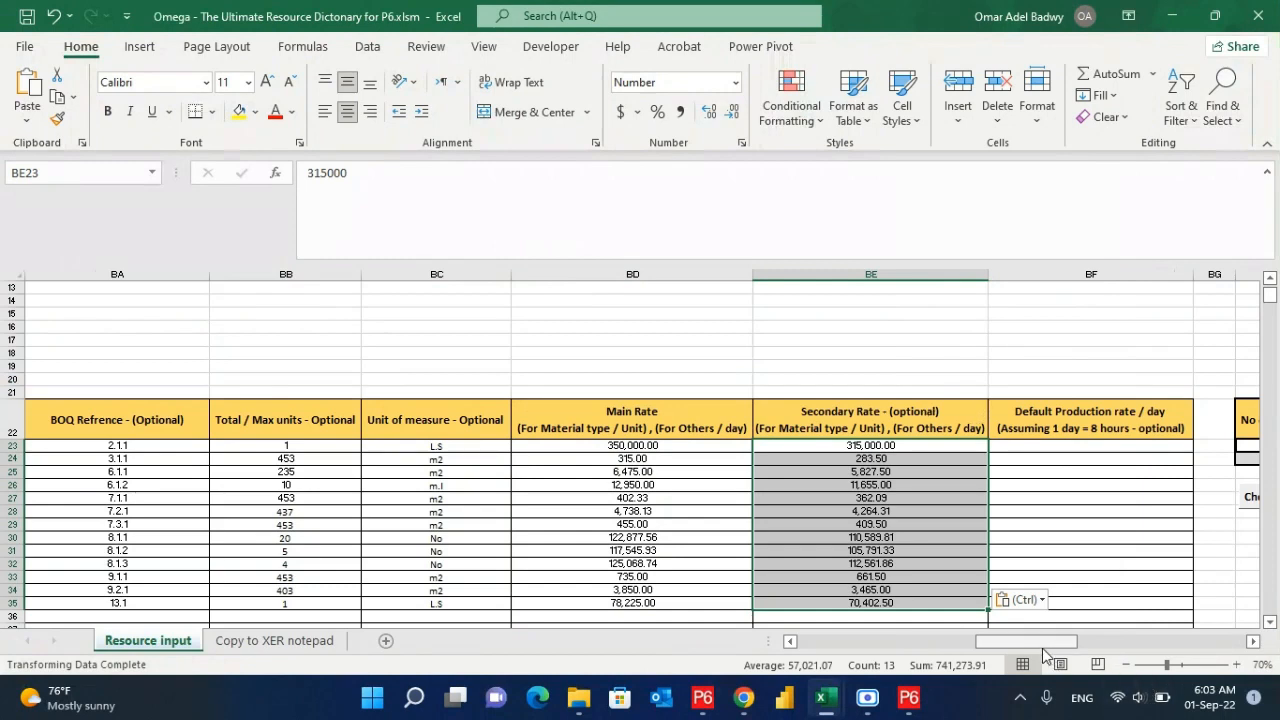
# - Run the resource loading check to compare the resources needing cost with those loaded
pyautogui.moveTo(1043, 645); pyautogui.dragTo(1054, 645)
pyautogui.click(845, 500)
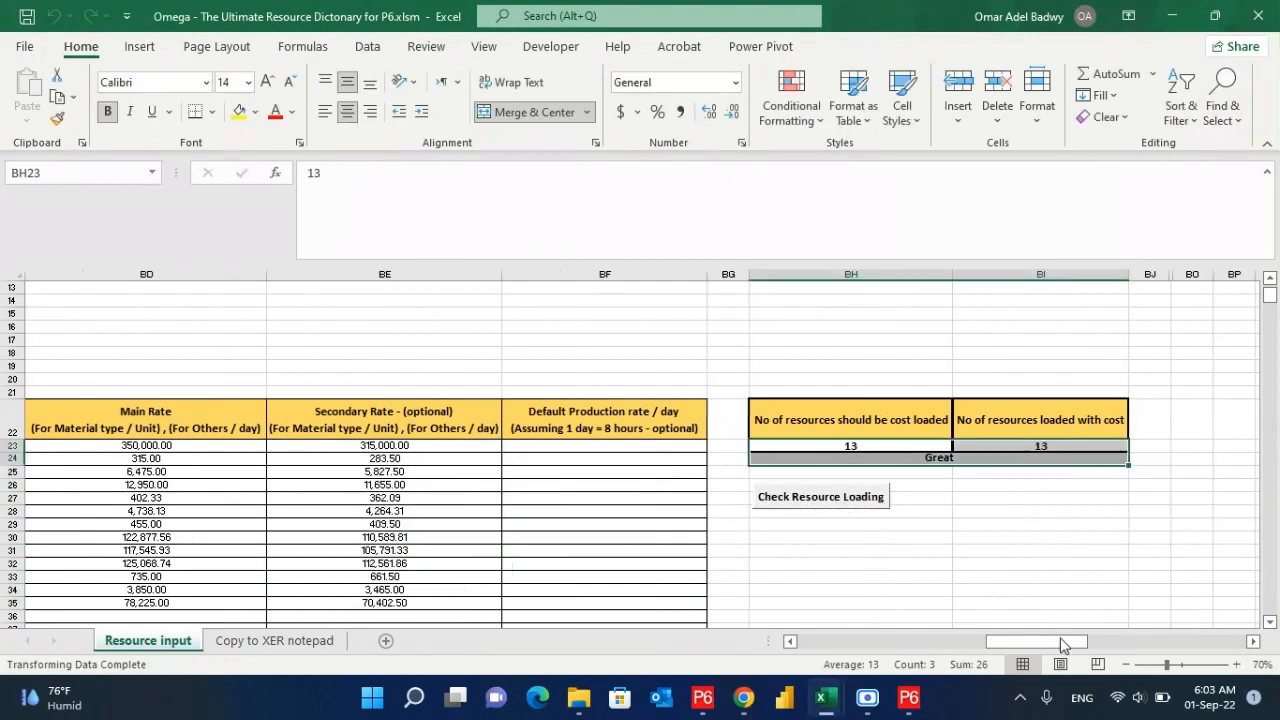
# - Add a new discipline named Hospital Equipment with the ID HSP-EQU
pyautogui.moveTo(1066, 640); pyautogui.dragTo(785, 612)
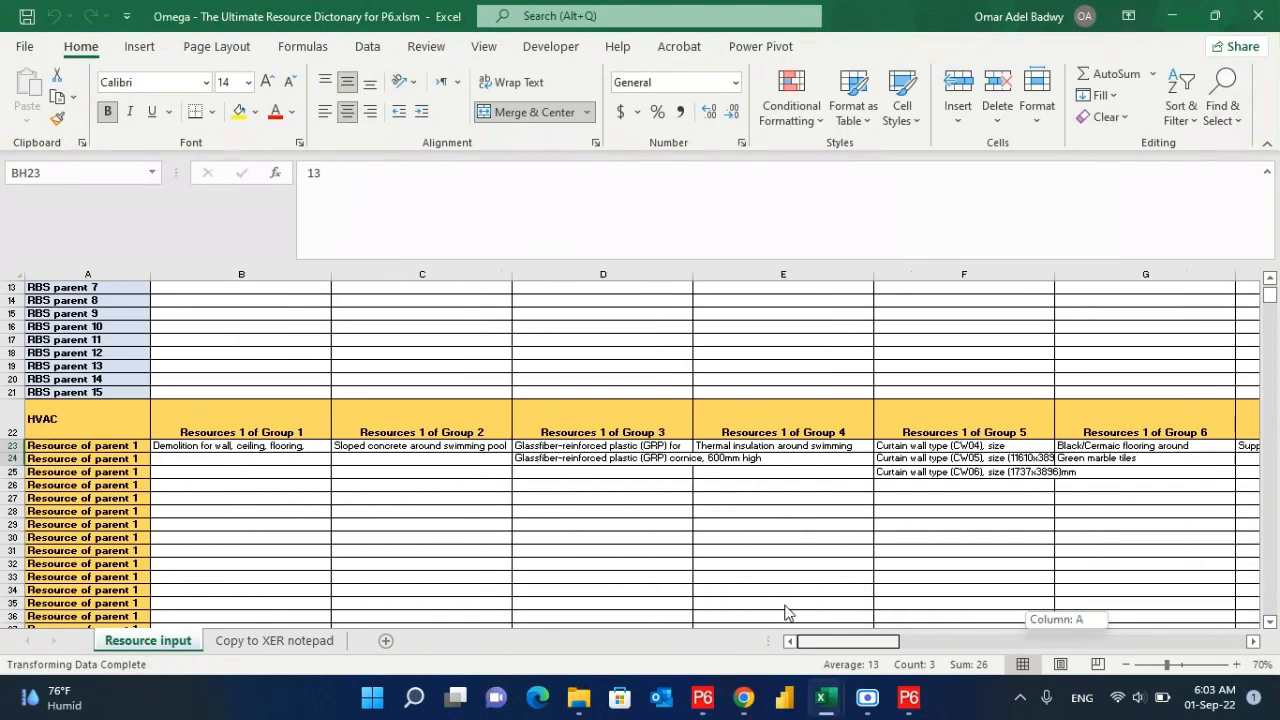
pyautogui.scroll(4, 726, 583)
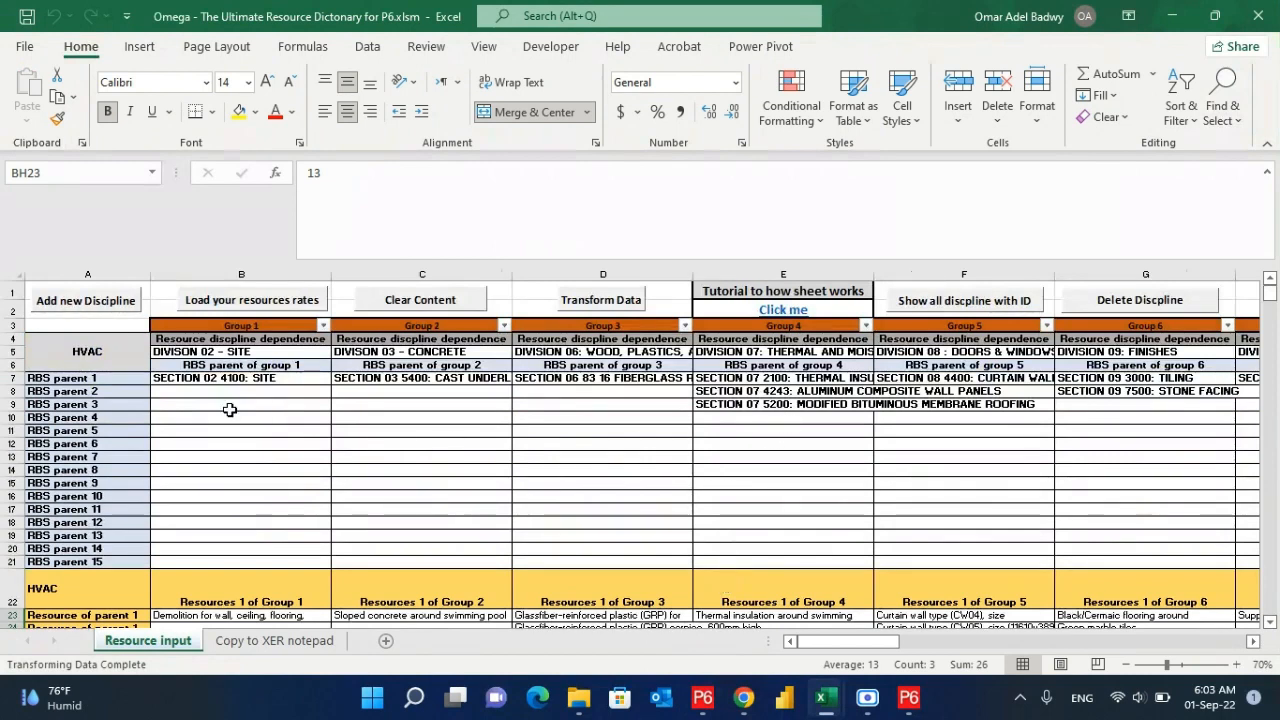
pyautogui.click(85, 298)
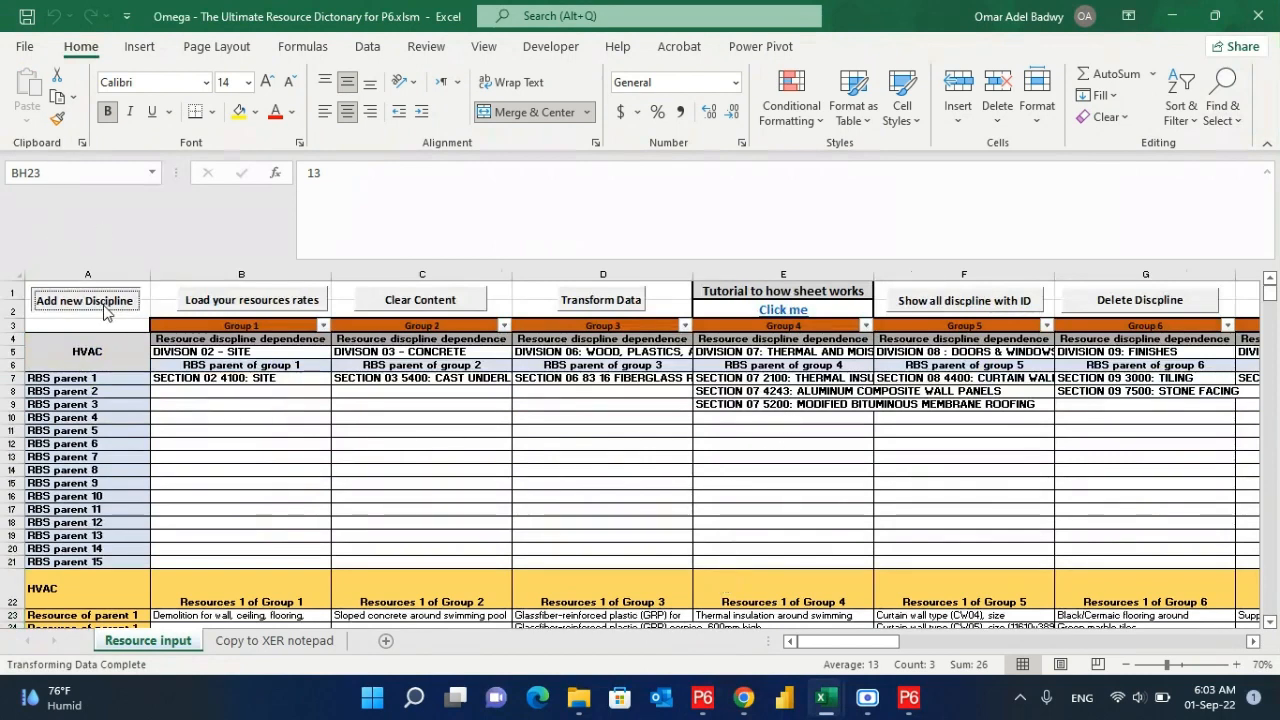
pyautogui.moveTo(713, 291); pyautogui.dragTo(485, 290)
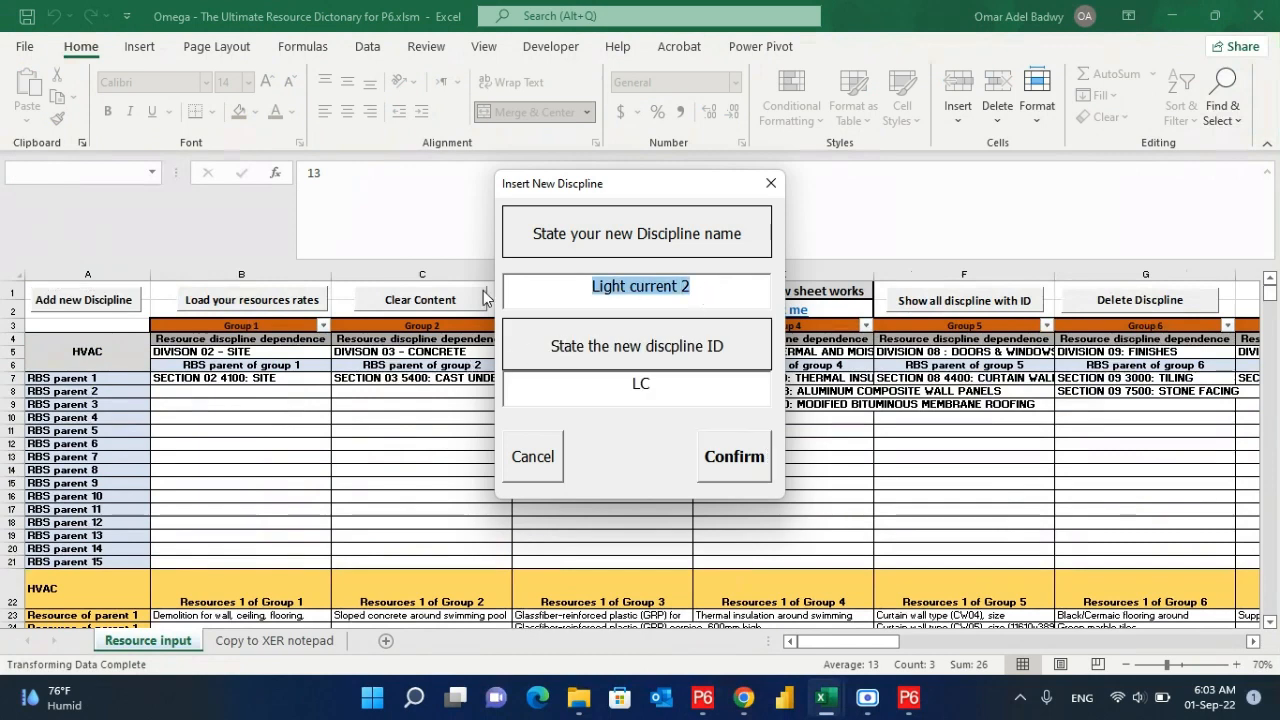
pyautogui.write('Hospit')
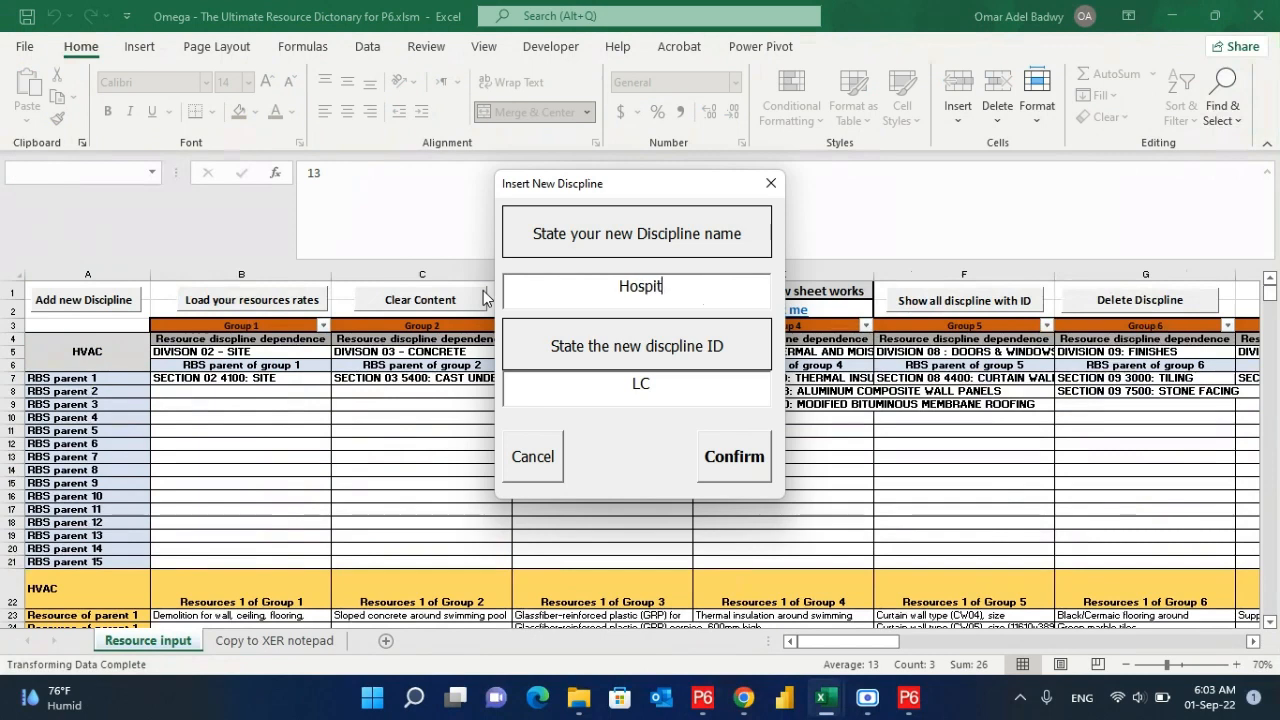
pyautogui.write('al Equip')
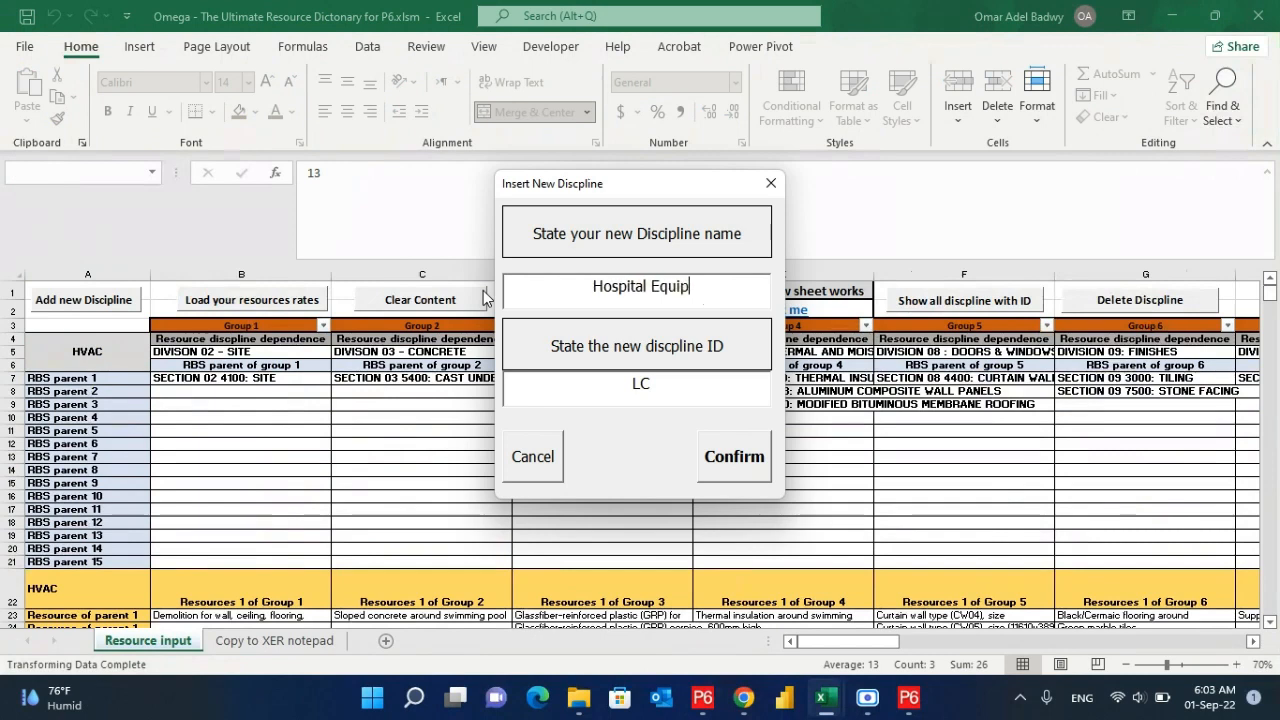
pyautogui.write('ment')
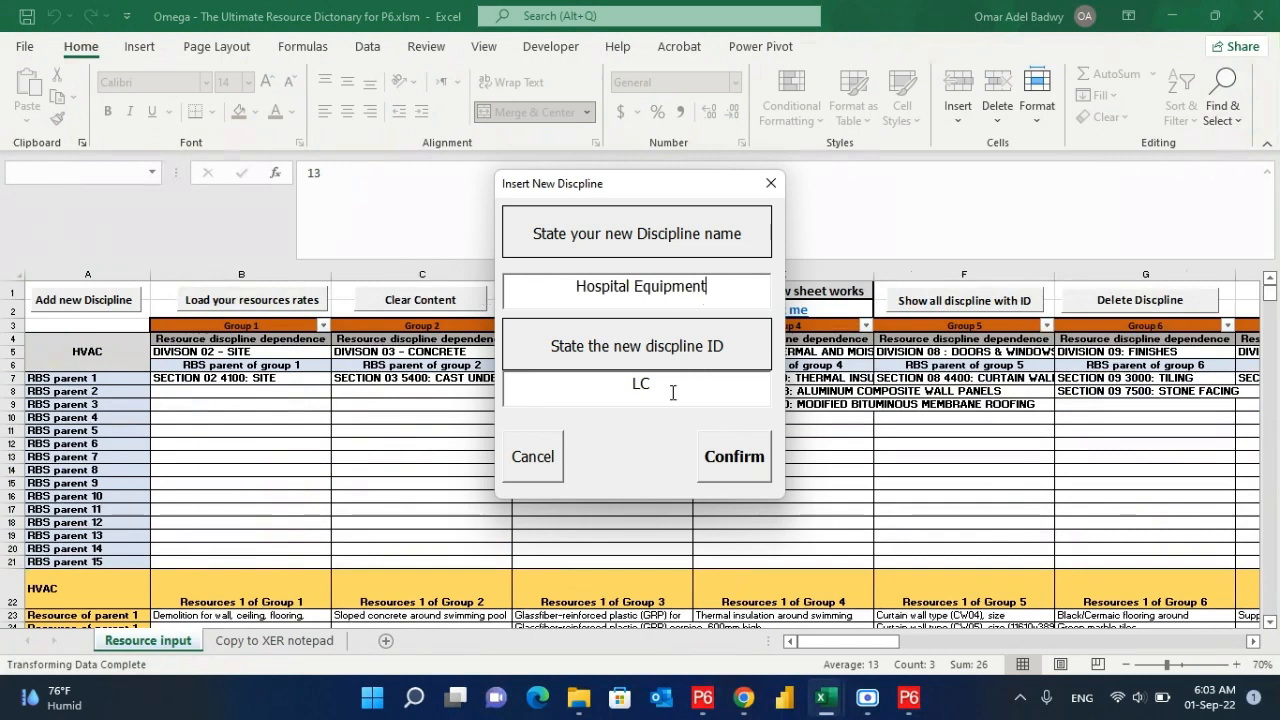
pyautogui.press('BackSpace')
pyautogui.write('HSP-EQ')
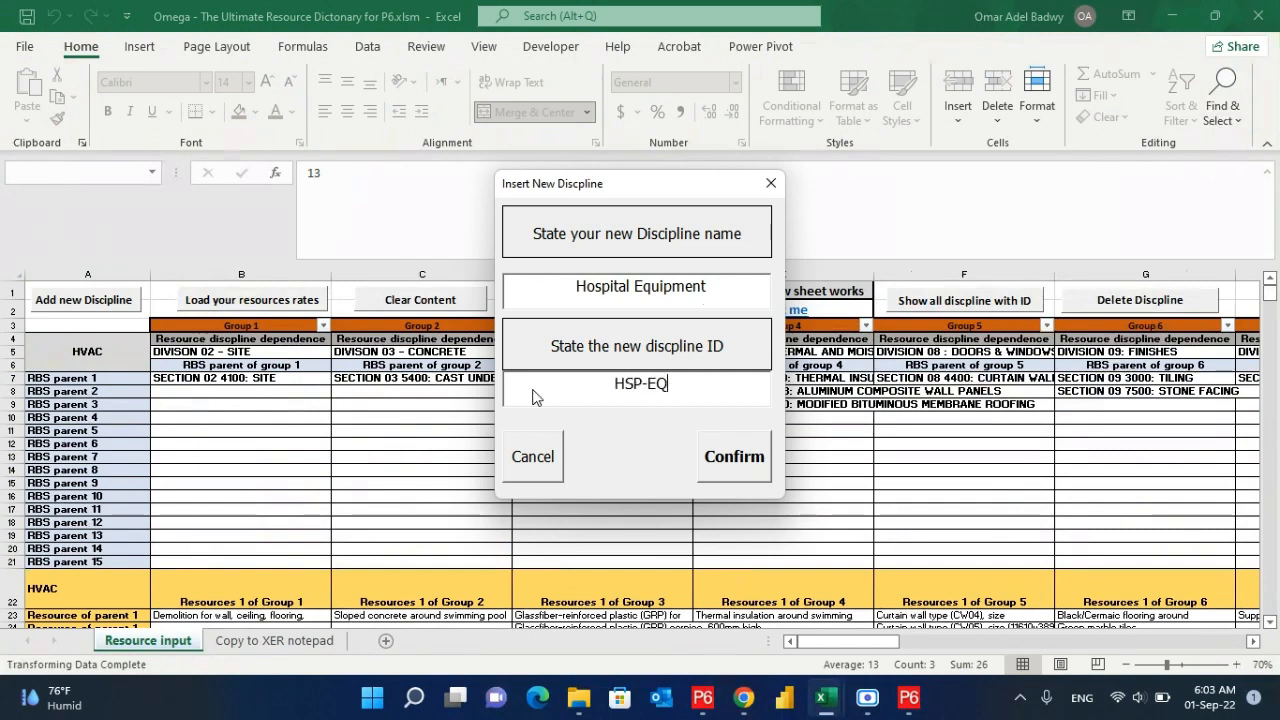
pyautogui.write('U')
pyautogui.click(714, 461)
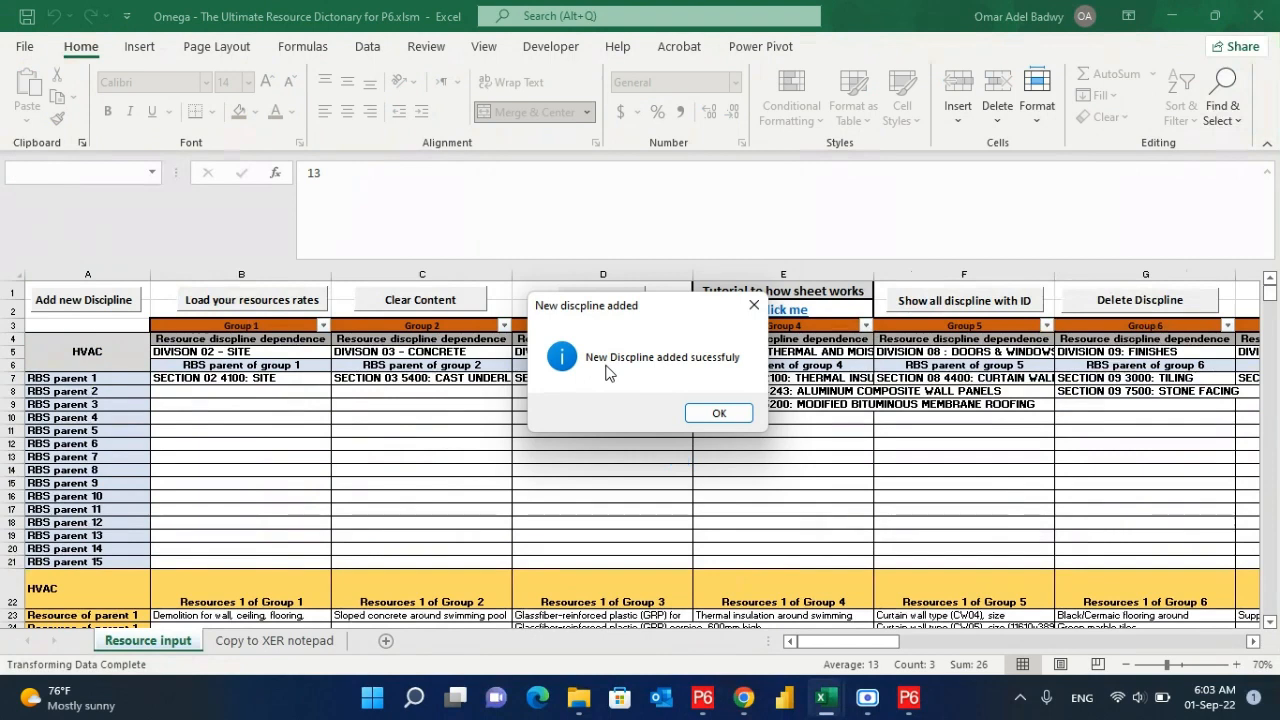
pyautogui.click(695, 414)
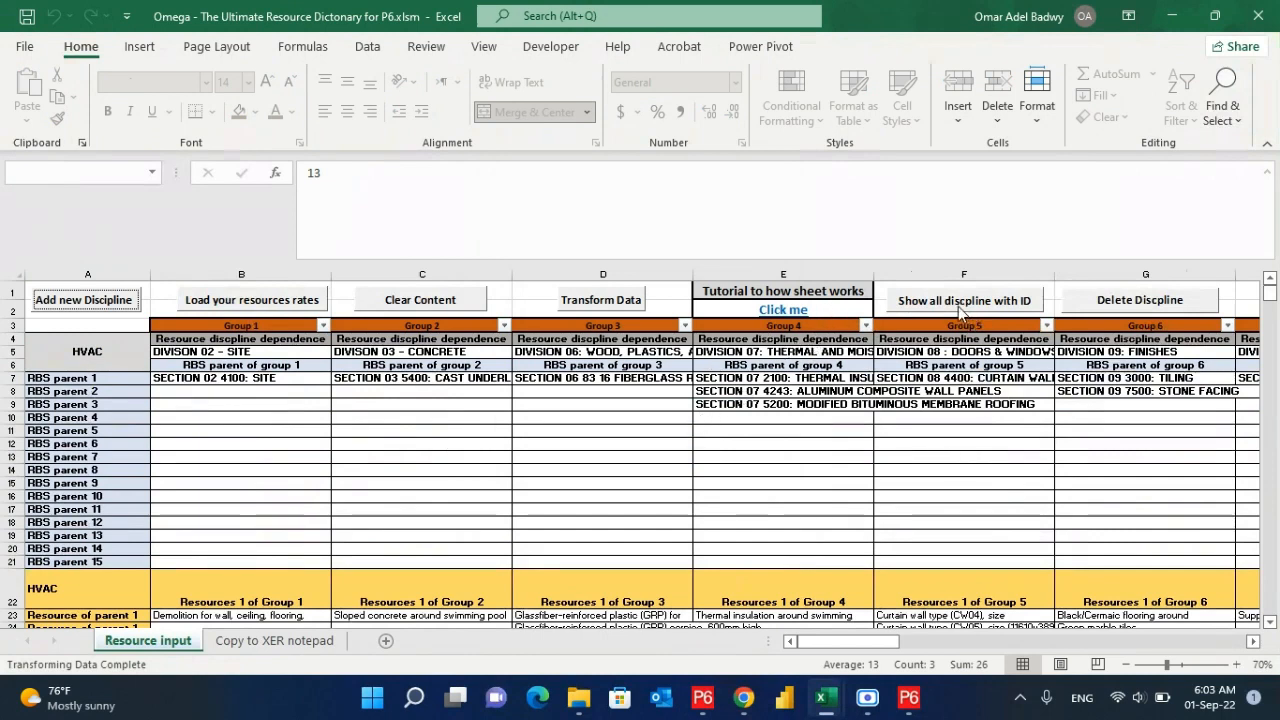
# - Review the full discipline database with IDs, down to the newly added Hospital Equipment entry
pyautogui.click(964, 312)
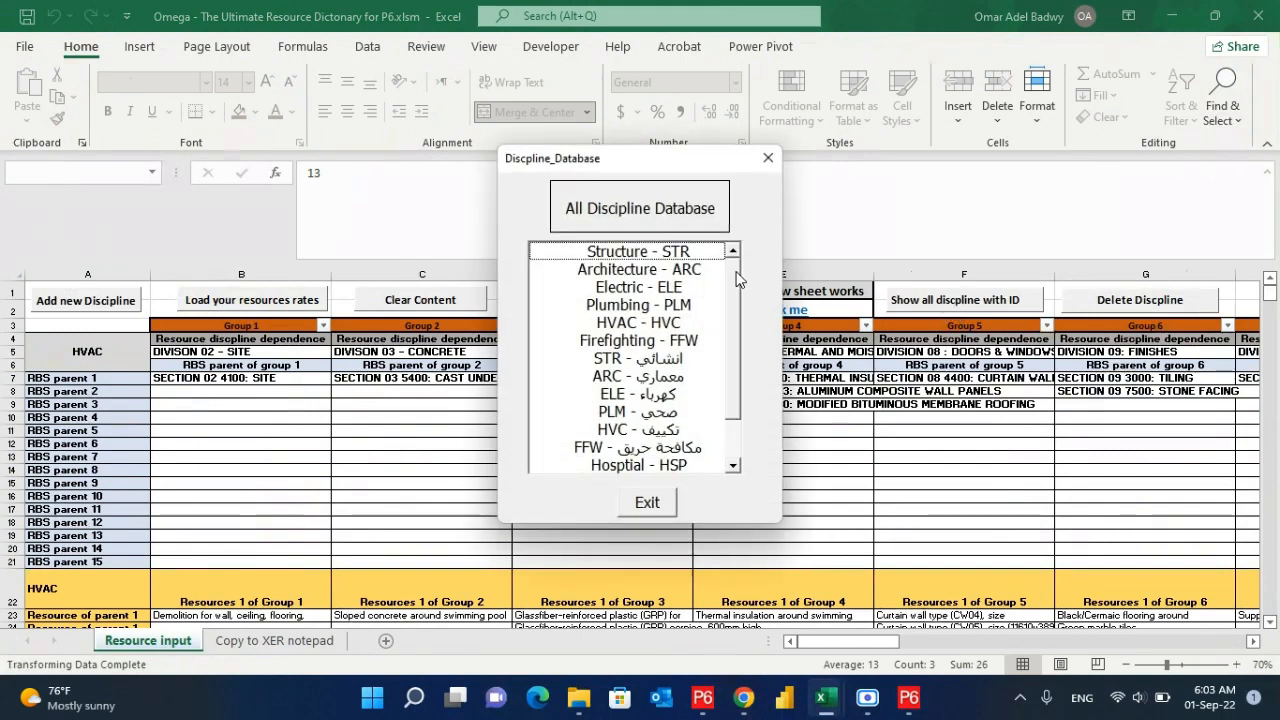
pyautogui.moveTo(736, 279); pyautogui.dragTo(736, 317)
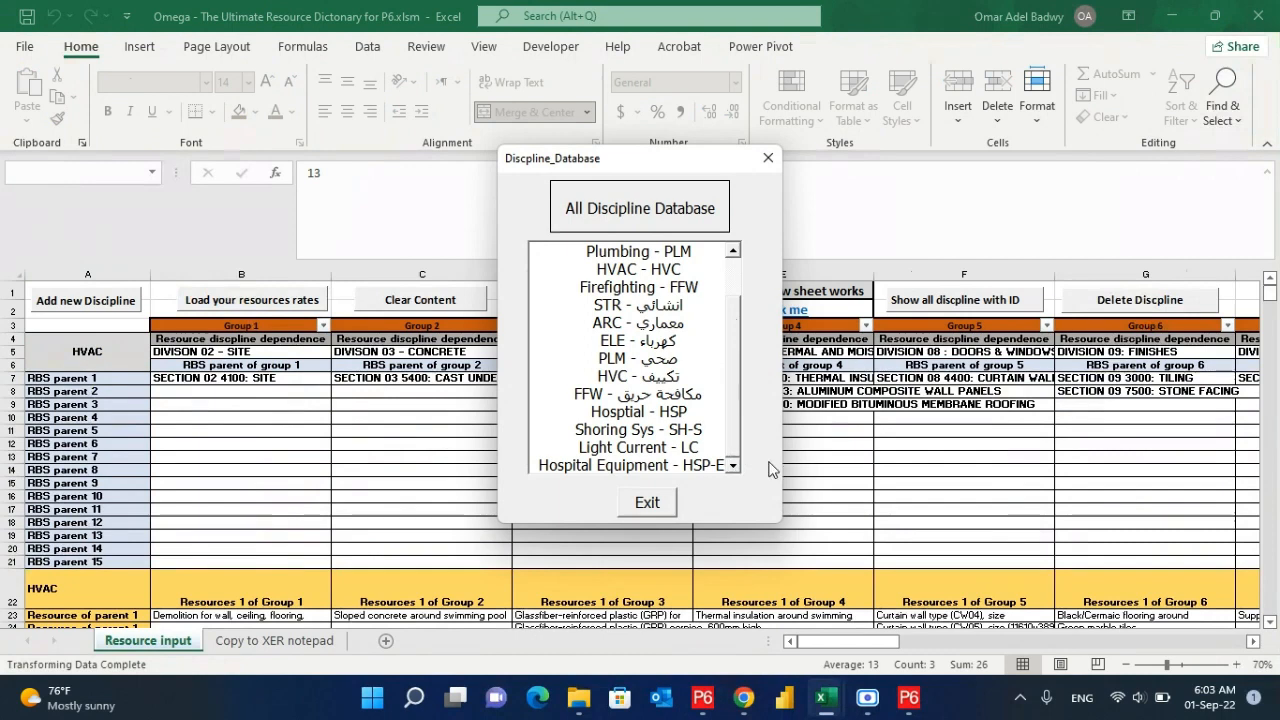
pyautogui.click(768, 158)
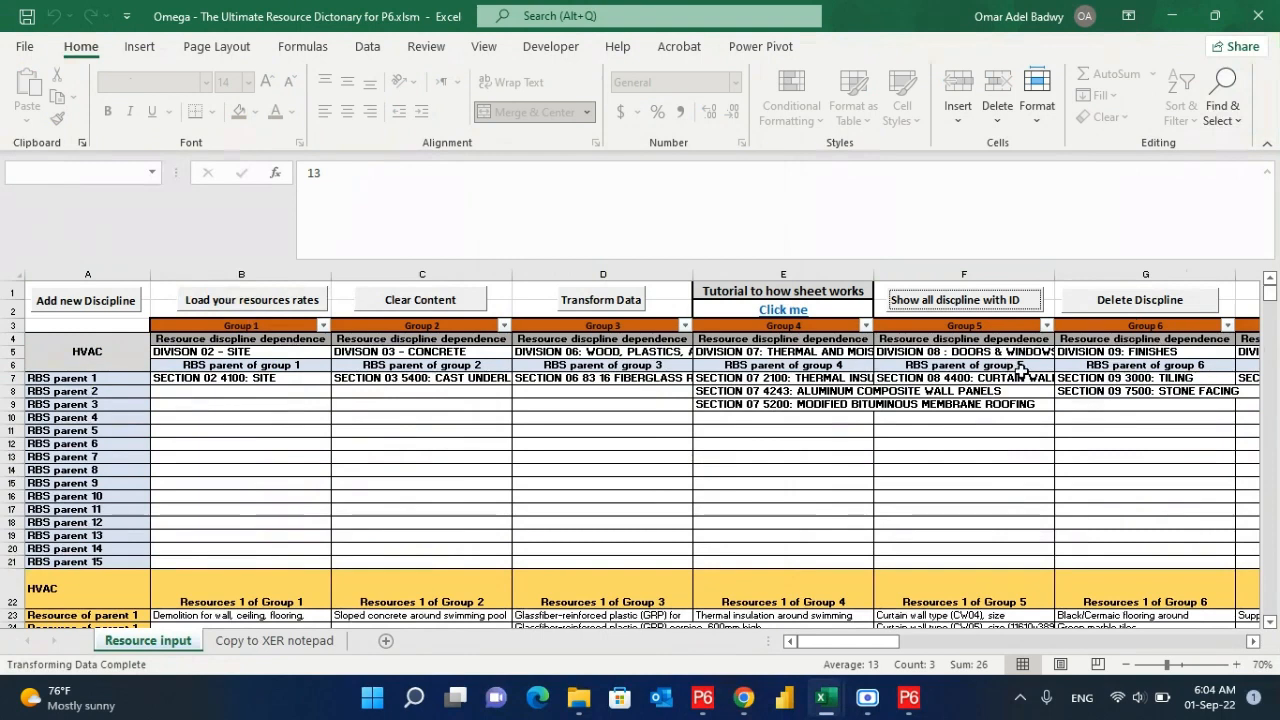
# - Delete the Hospital Equipment discipline from the discipline database
pyautogui.click(1106, 308)
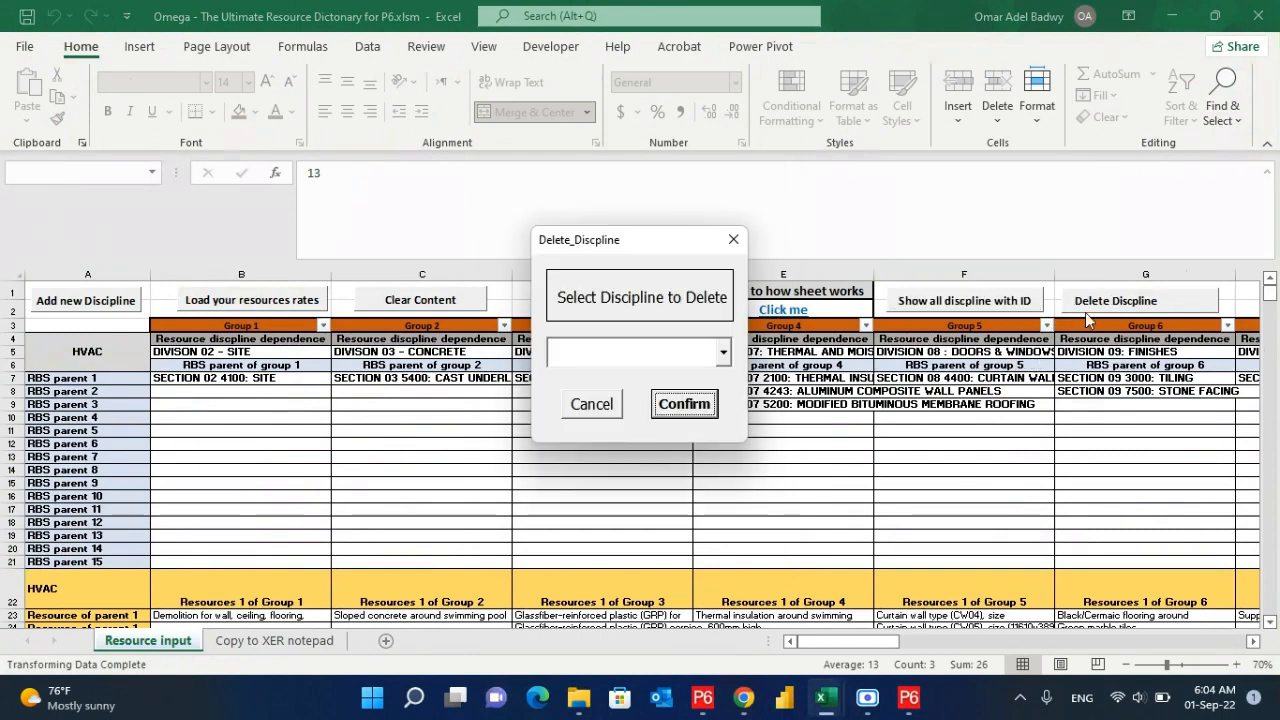
pyautogui.click(724, 352)
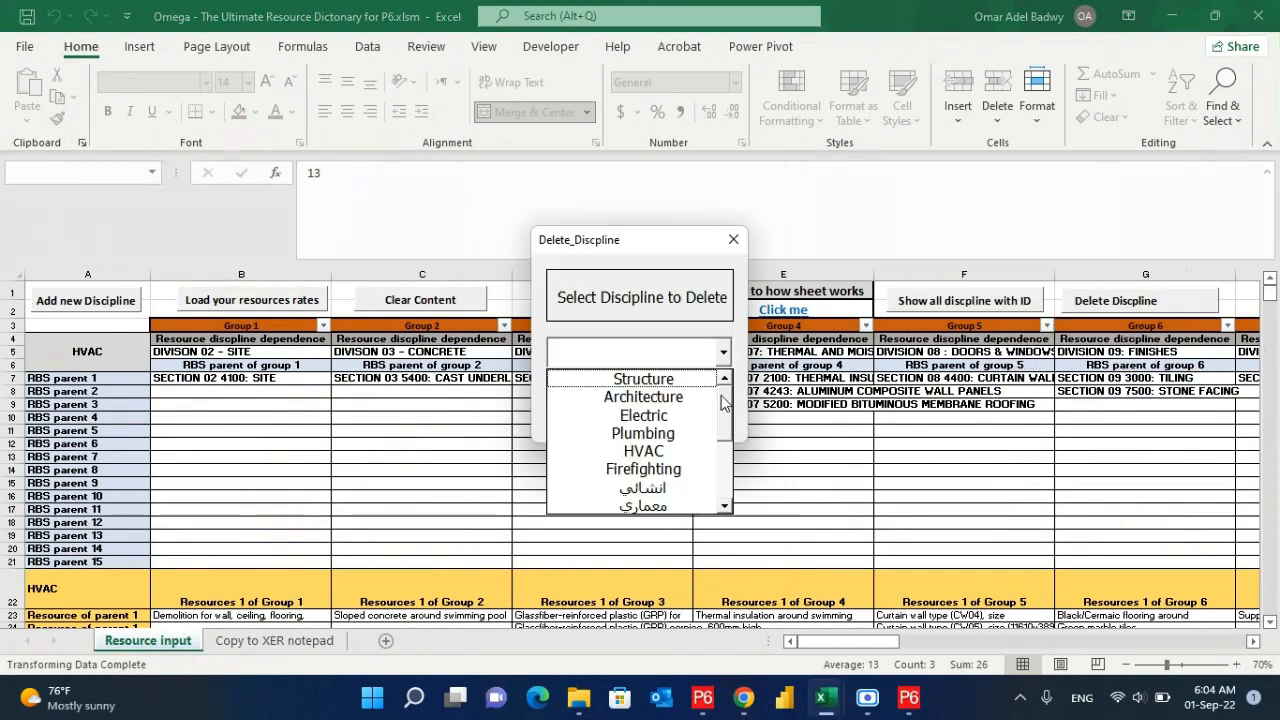
pyautogui.scroll(-3, 650, 450)
pyautogui.click(700, 508)
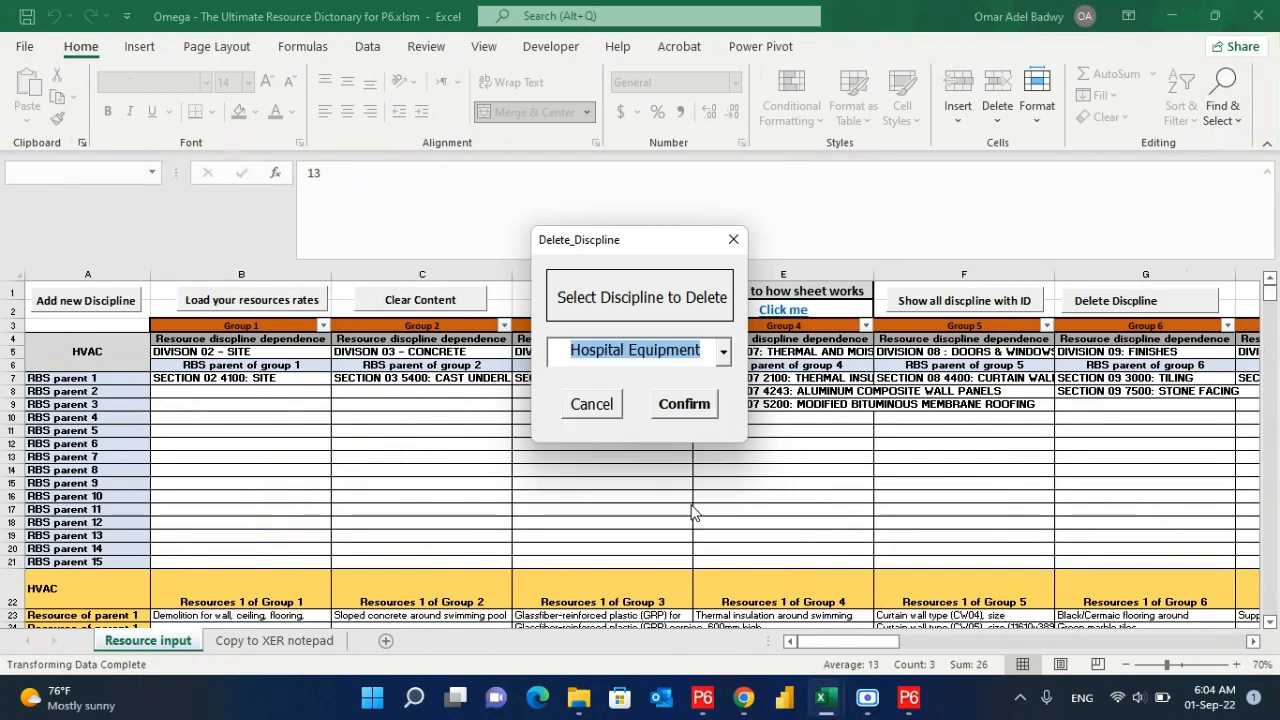
pyautogui.click(686, 404)
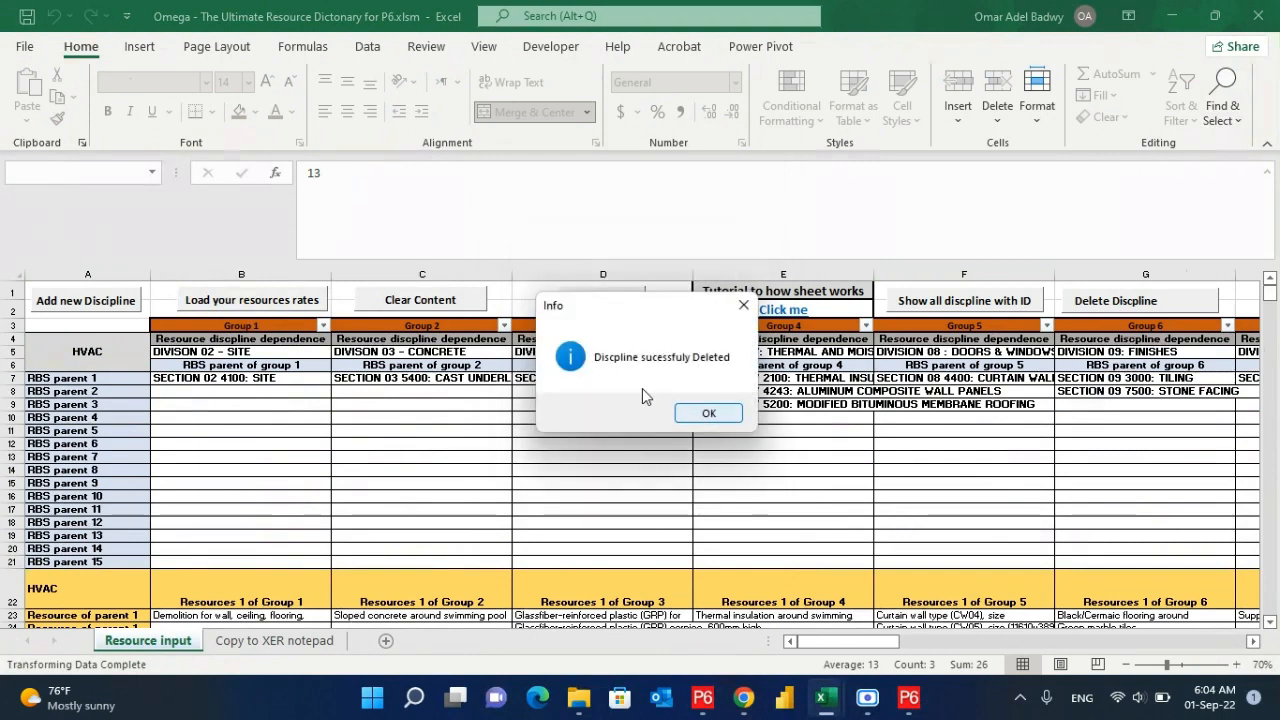
pyautogui.click(706, 413)
# - Delete the Light Current discipline from the discipline database
pyautogui.click(1138, 308)
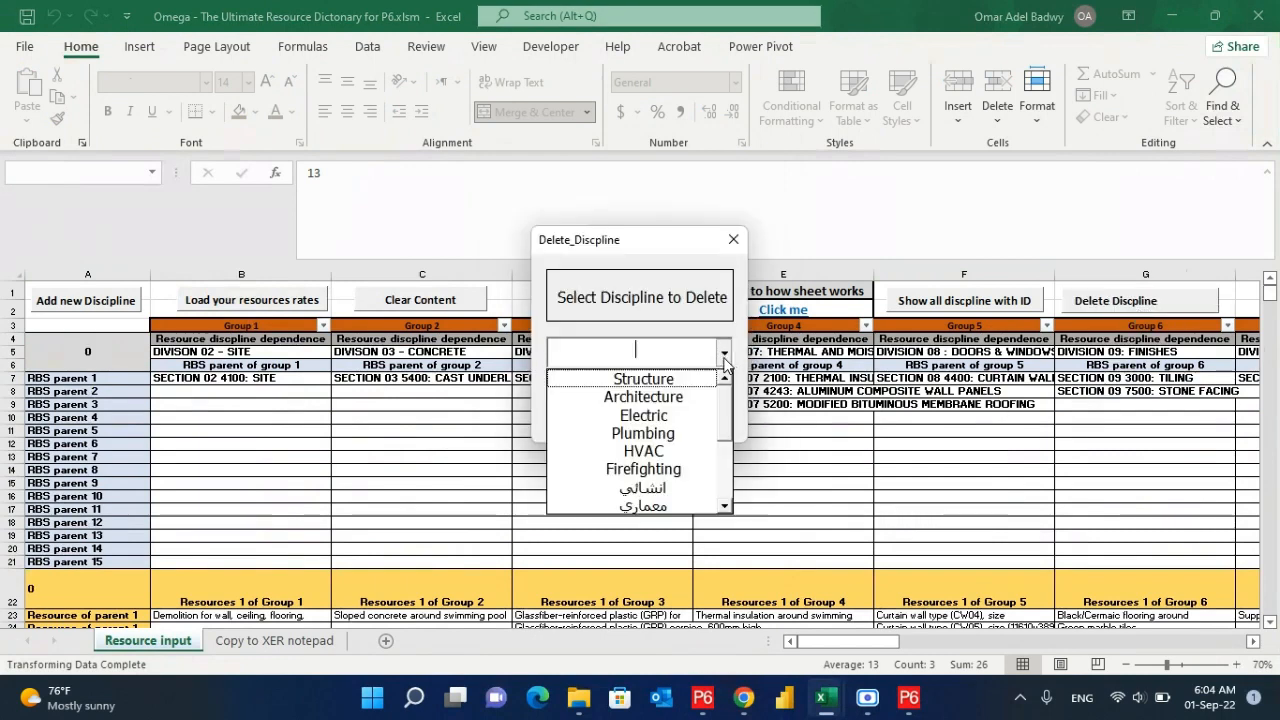
pyautogui.click(723, 351)
pyautogui.moveTo(731, 403); pyautogui.dragTo(737, 466)
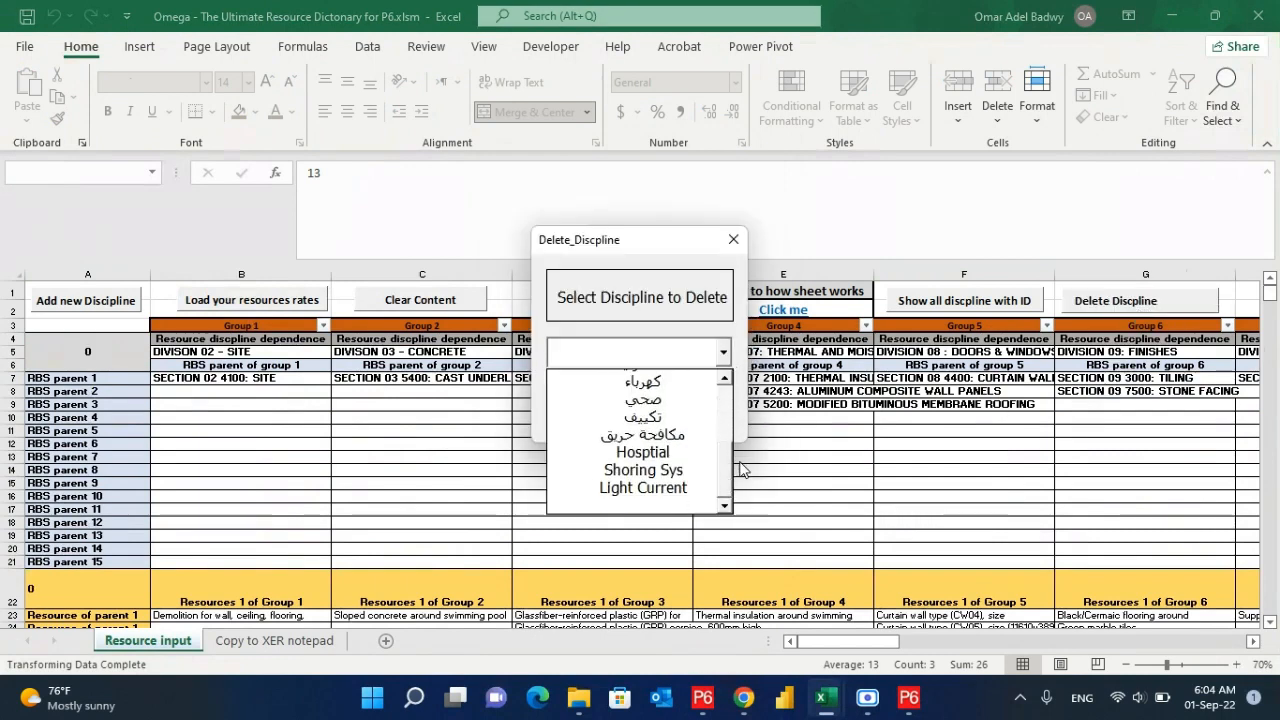
pyautogui.click(697, 489)
pyautogui.click(684, 404)
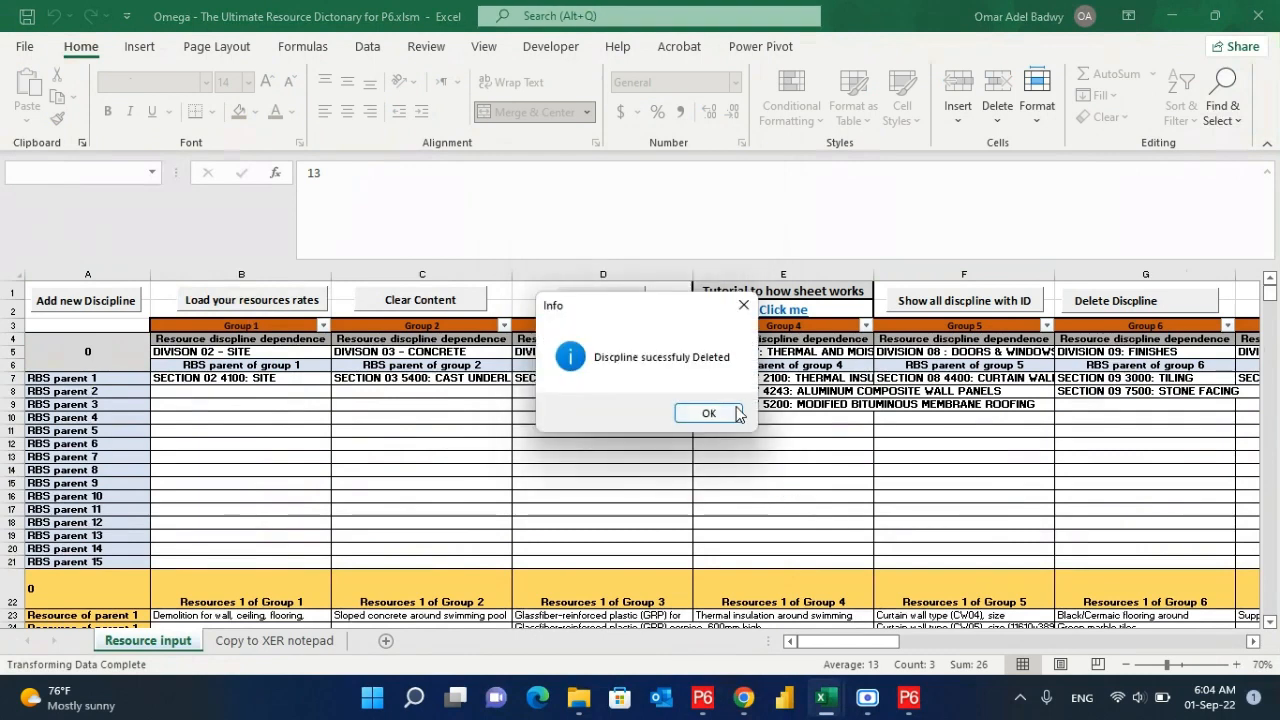
pyautogui.click(725, 415)
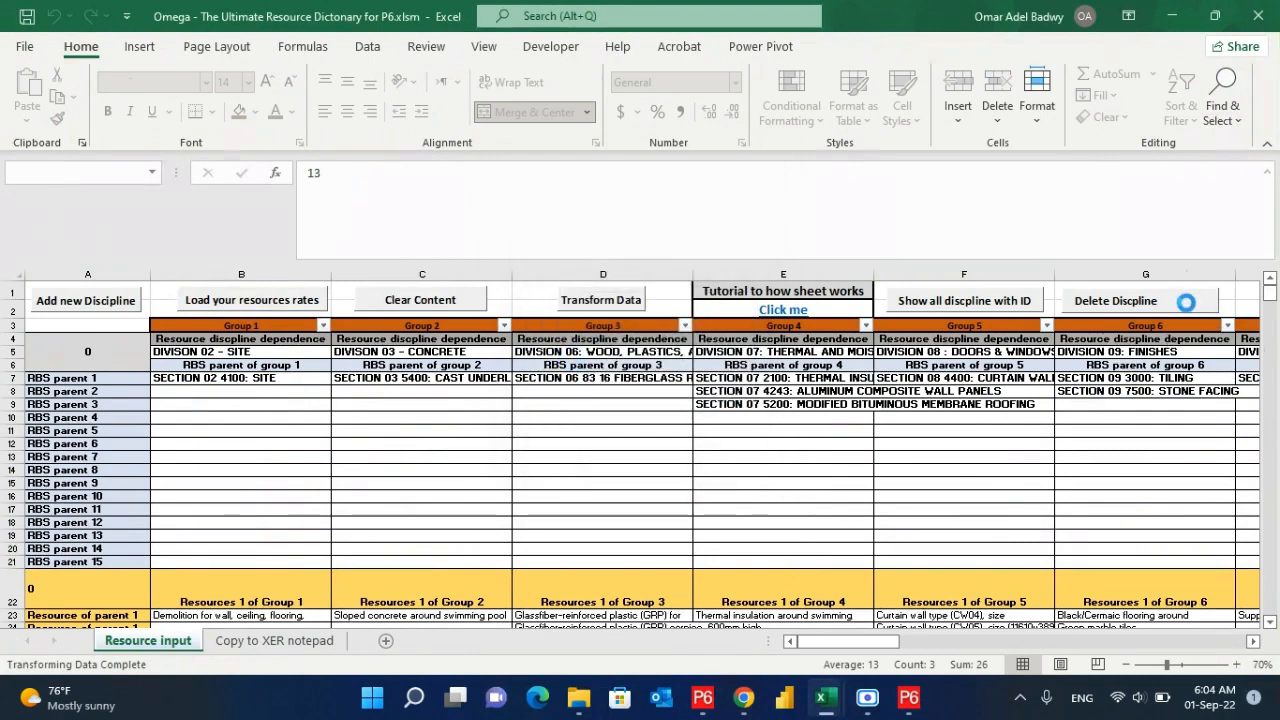
# - Check the end of the discipline database list for the deleted disciplines
pyautogui.click(993, 311)
pyautogui.moveTo(731, 362); pyautogui.dragTo(735, 420)
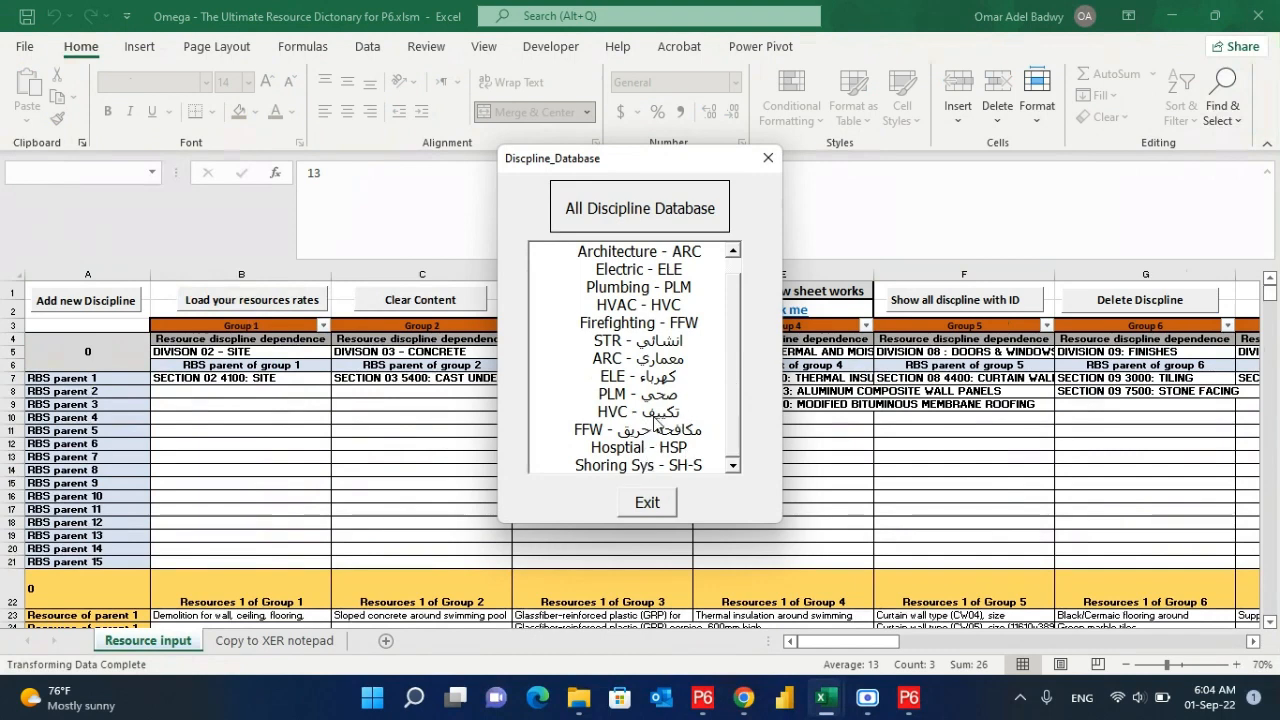
pyautogui.click(767, 158)
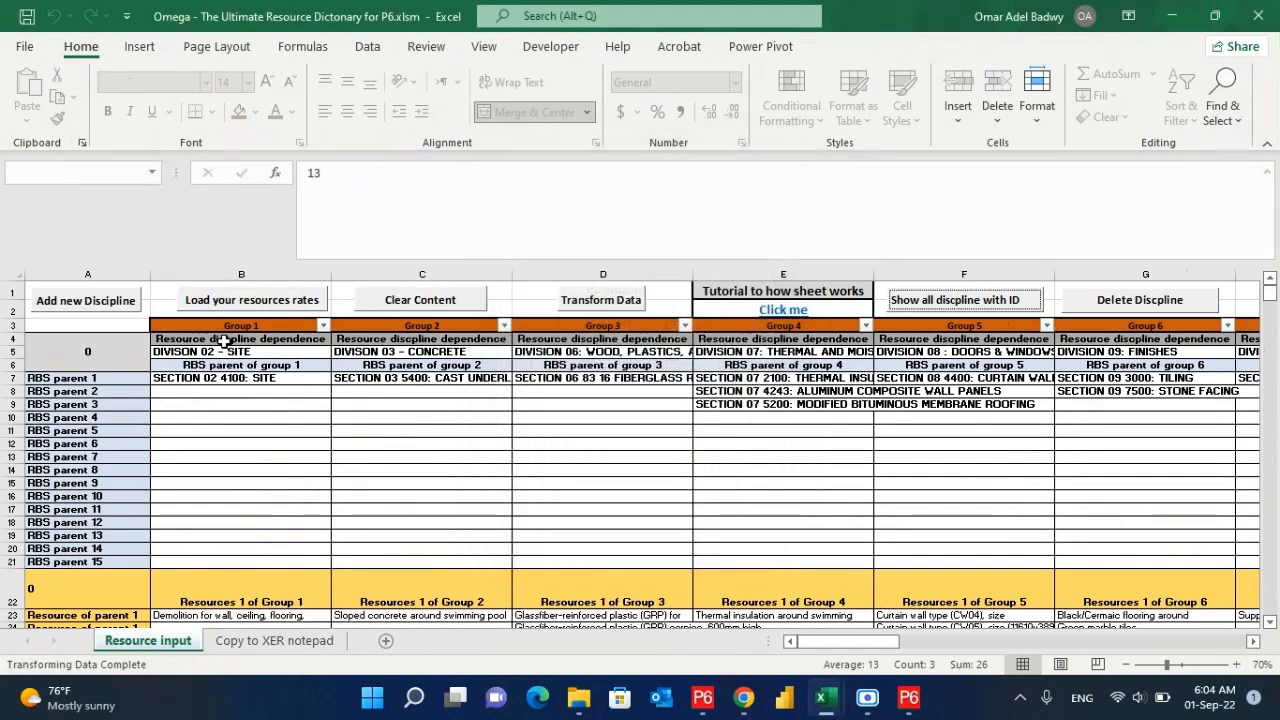
# - Try to add a discipline that reuses the existing name Structure, with the ID ARC
pyautogui.click(118, 302)
pyautogui.moveTo(706, 288); pyautogui.dragTo(506, 325)
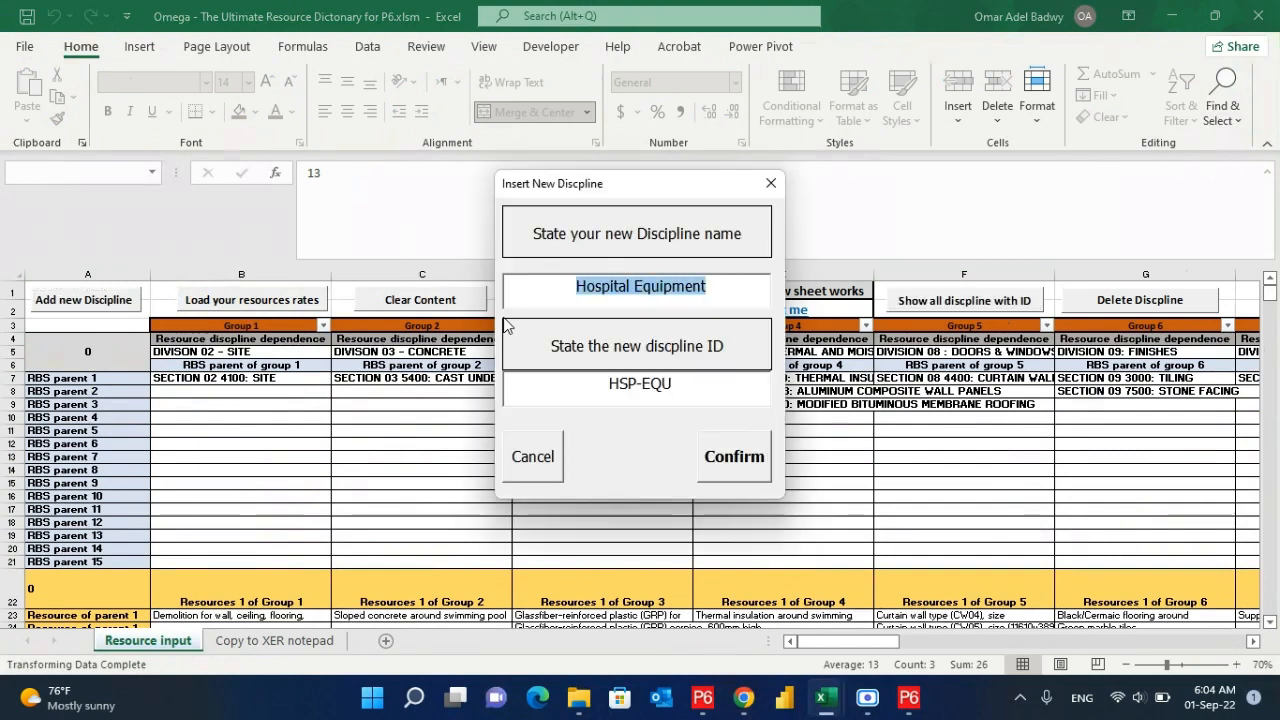
pyautogui.write('Structure')
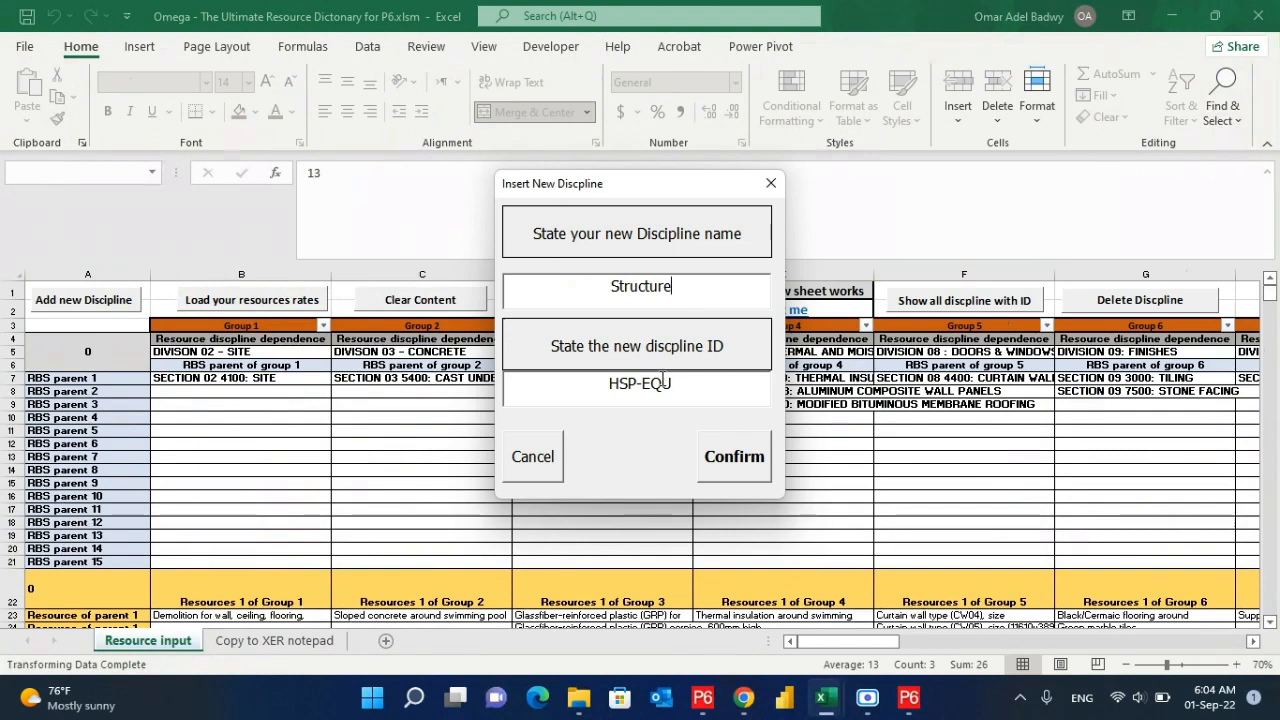
pyautogui.moveTo(678, 382); pyautogui.dragTo(552, 396)
pyautogui.write('ARC')
pyautogui.click(724, 442)
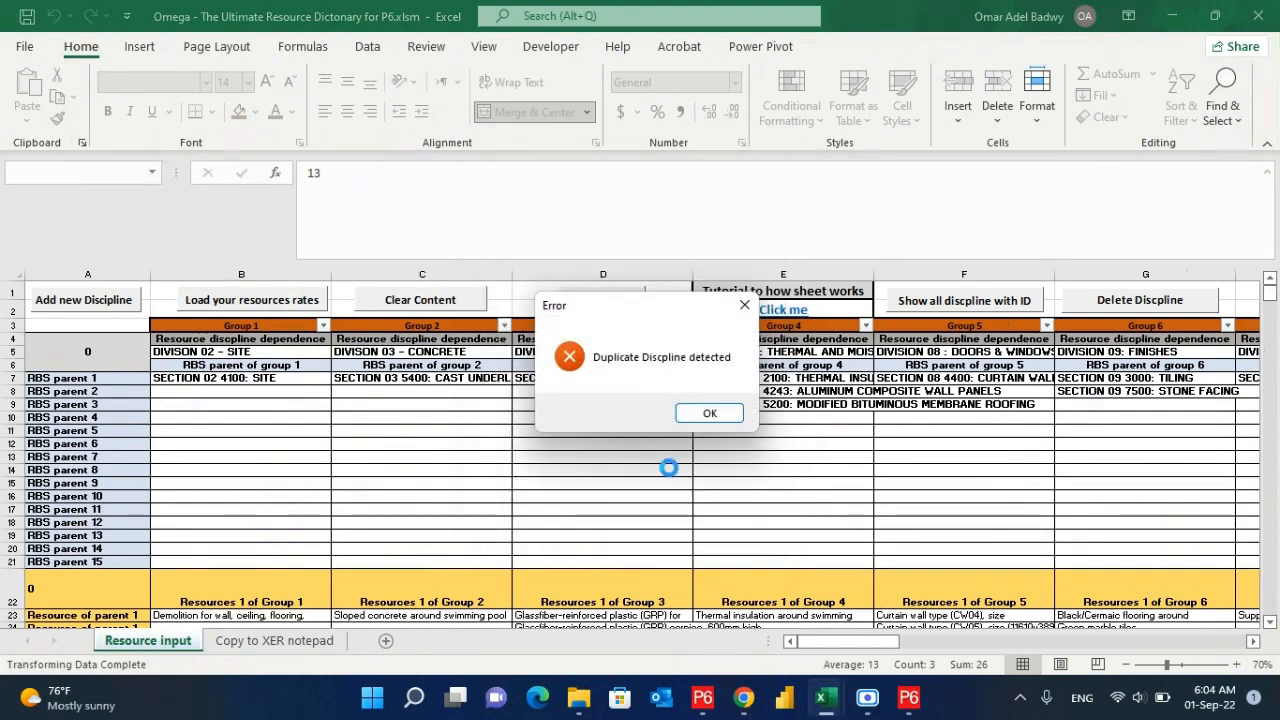
pyautogui.click(709, 413)
# - Add a new discipline named Structure 2 that reuses the ID STR
pyautogui.click(133, 314)
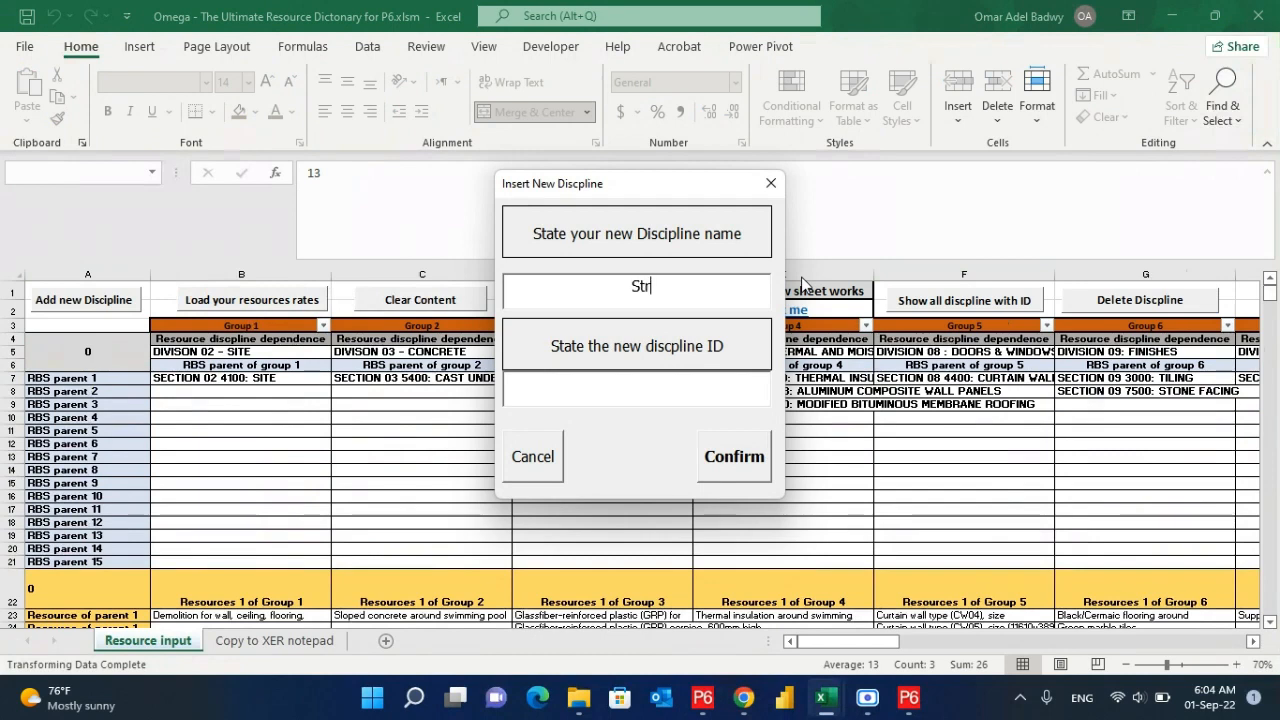
pyautogui.write('ucture')
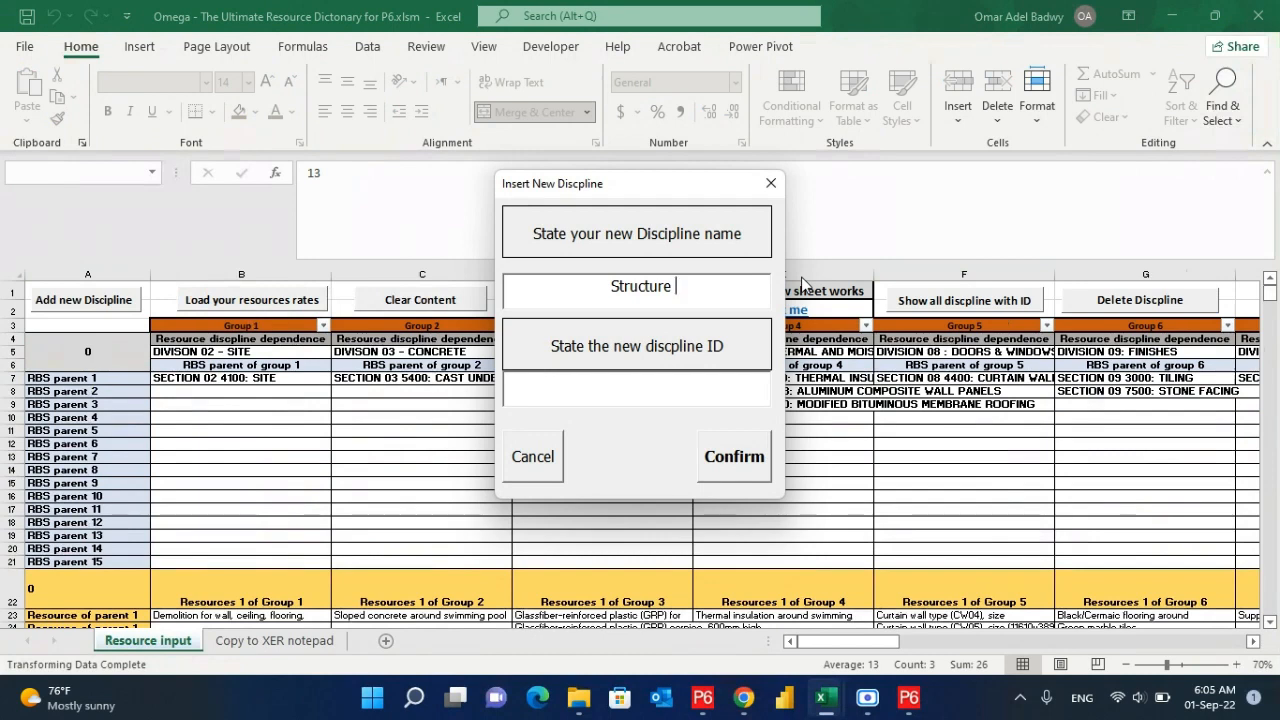
pyautogui.write(' 2')
pyautogui.write('STR')
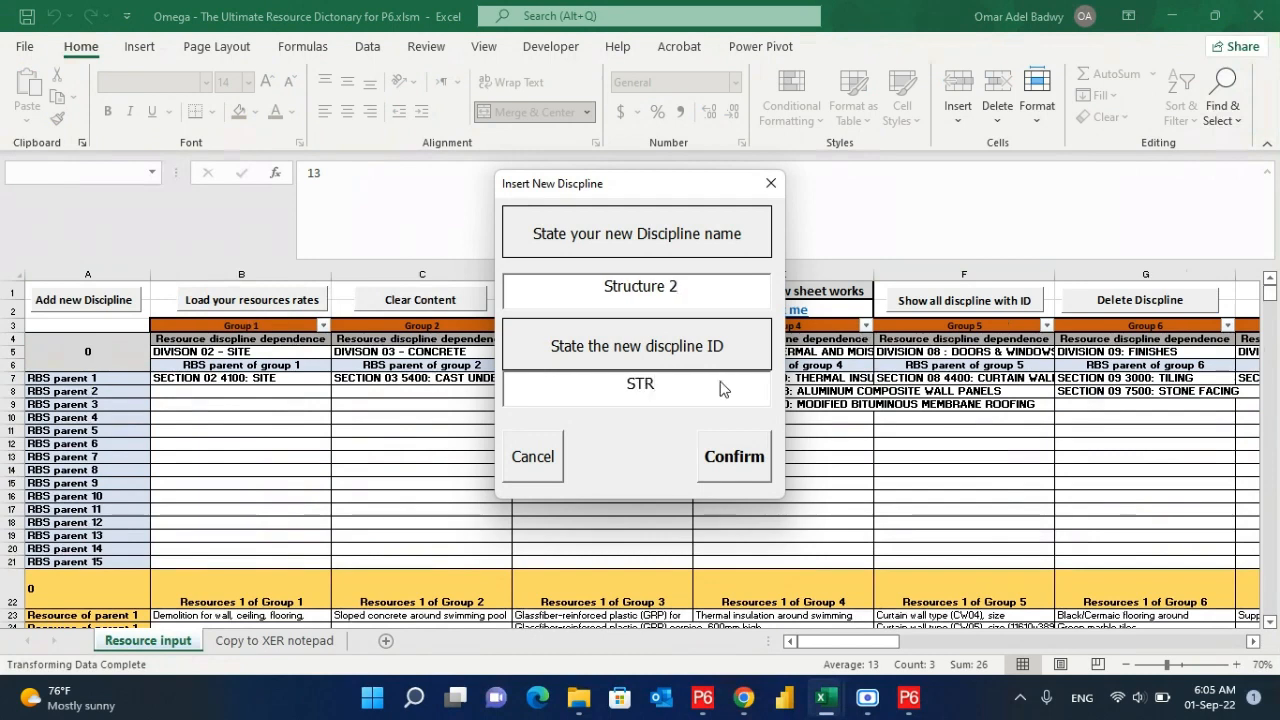
pyautogui.click(737, 441)
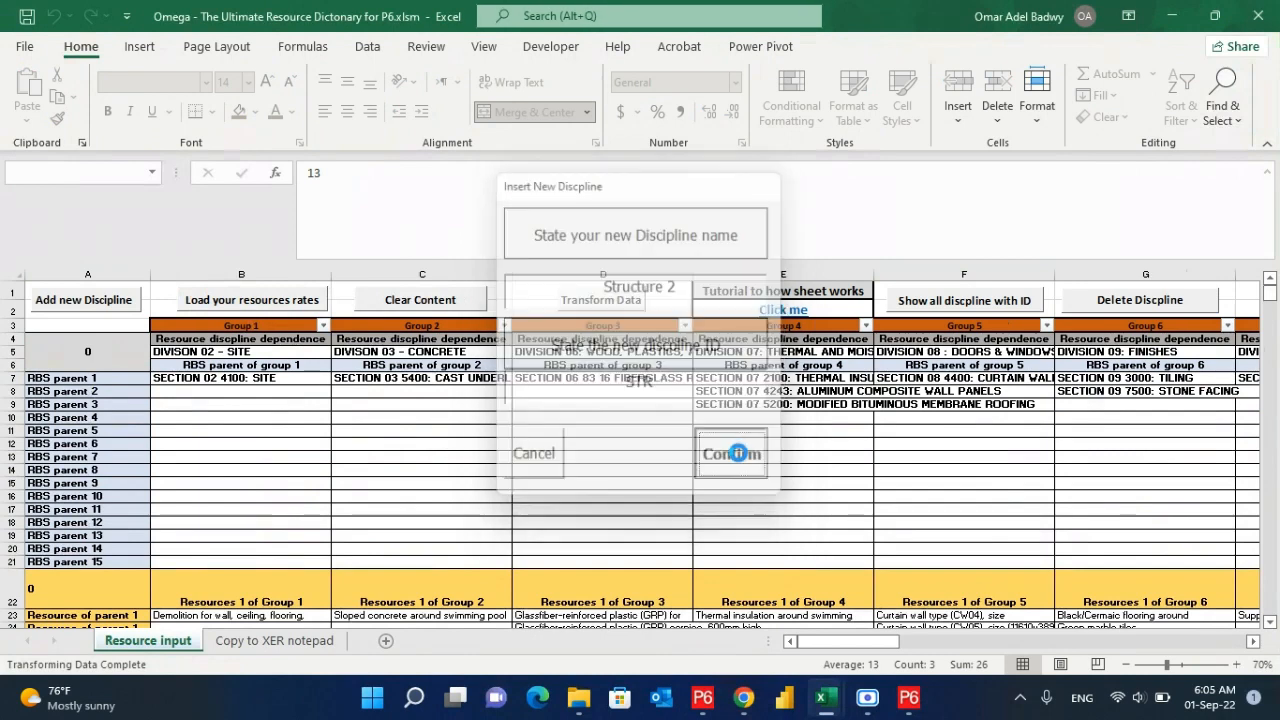
pyautogui.click(718, 413)
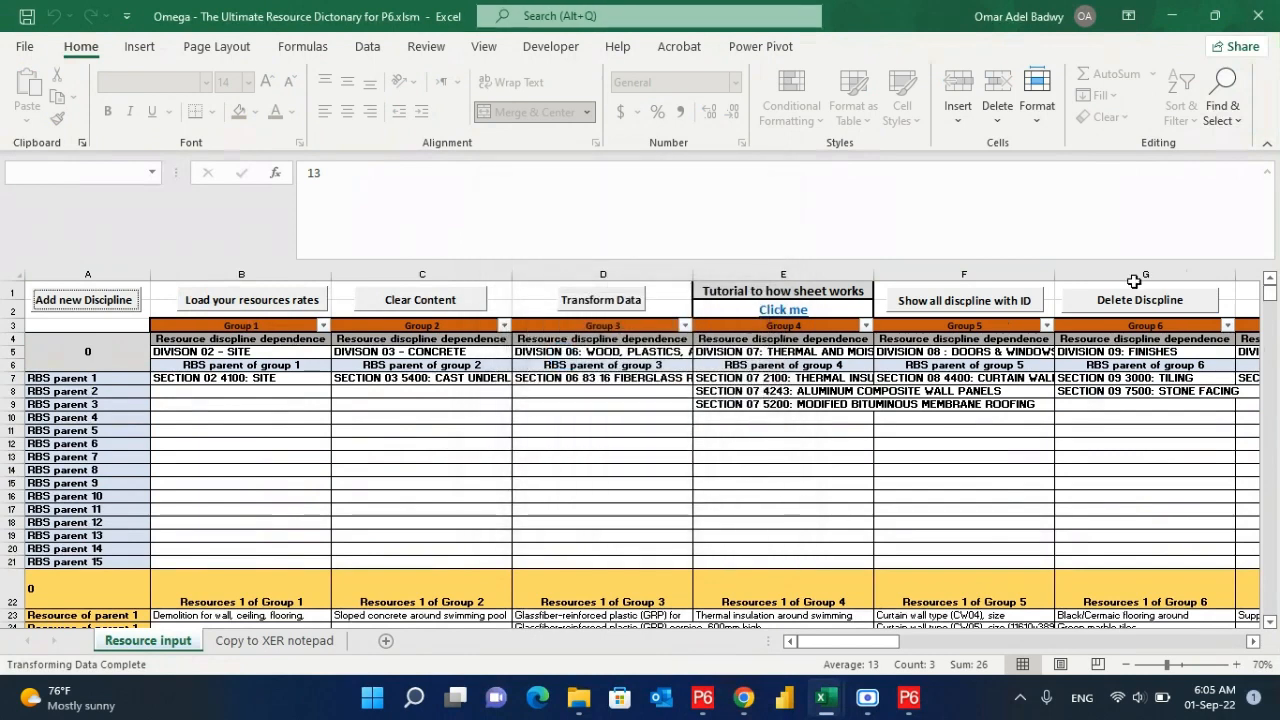
# - Look through the discipline database for the Structure 2 entry and its STR ID
pyautogui.click(1001, 308)
pyautogui.moveTo(724, 393); pyautogui.dragTo(733, 357)
pyautogui.click(706, 453)
pyautogui.click(706, 464)
pyautogui.click(676, 253)
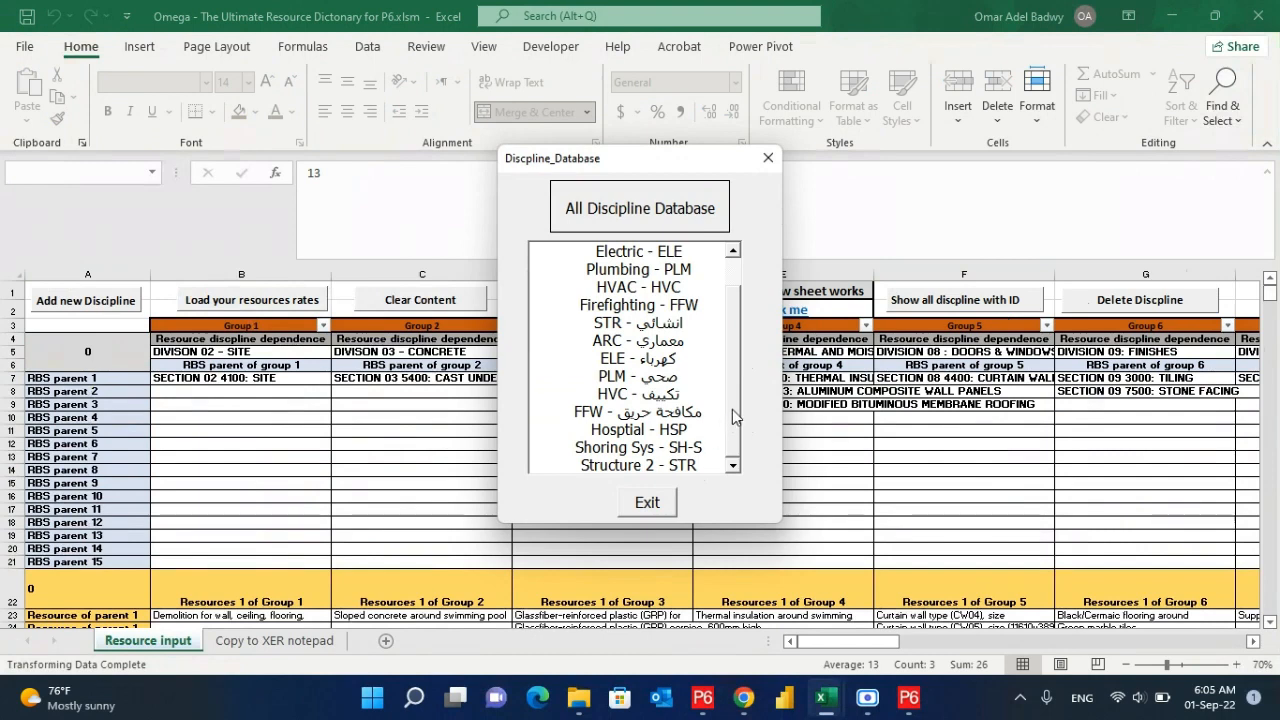
pyautogui.moveTo(734, 414); pyautogui.dragTo(731, 334)
pyautogui.click(648, 503)
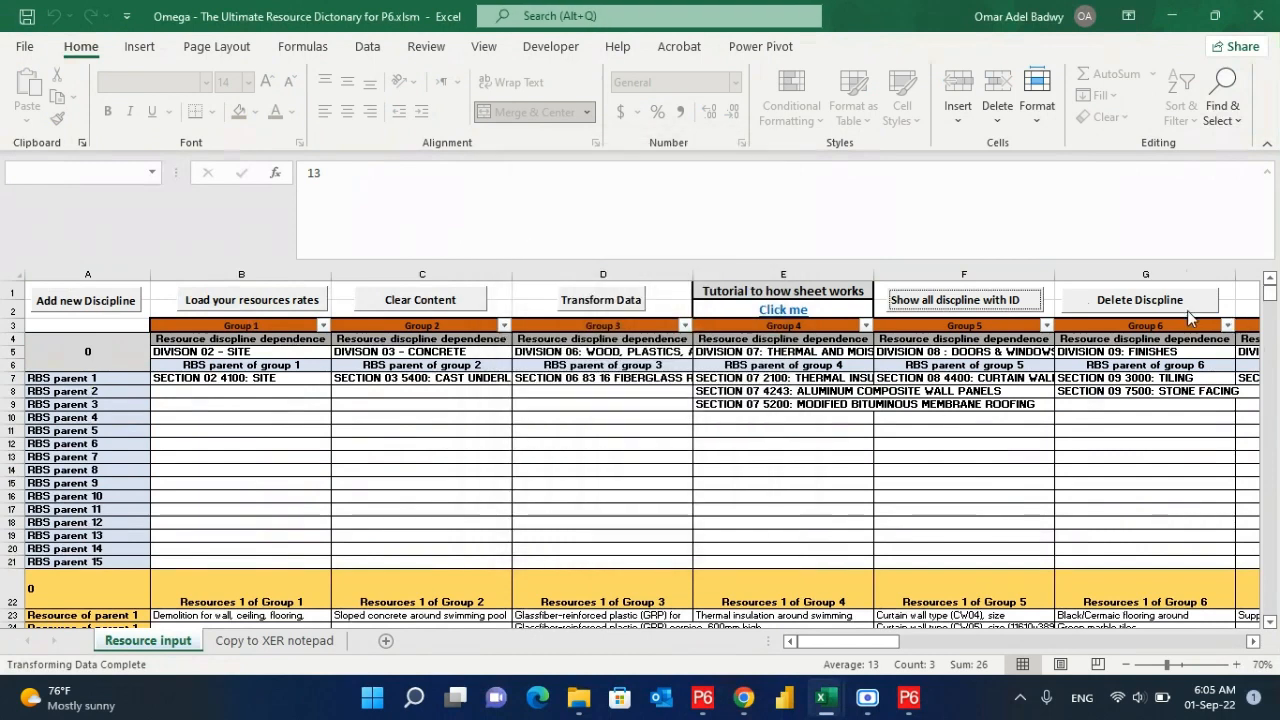
# - Delete the Structure 2 discipline from the discipline database
pyautogui.click(1190, 312)
pyautogui.click(722, 351)
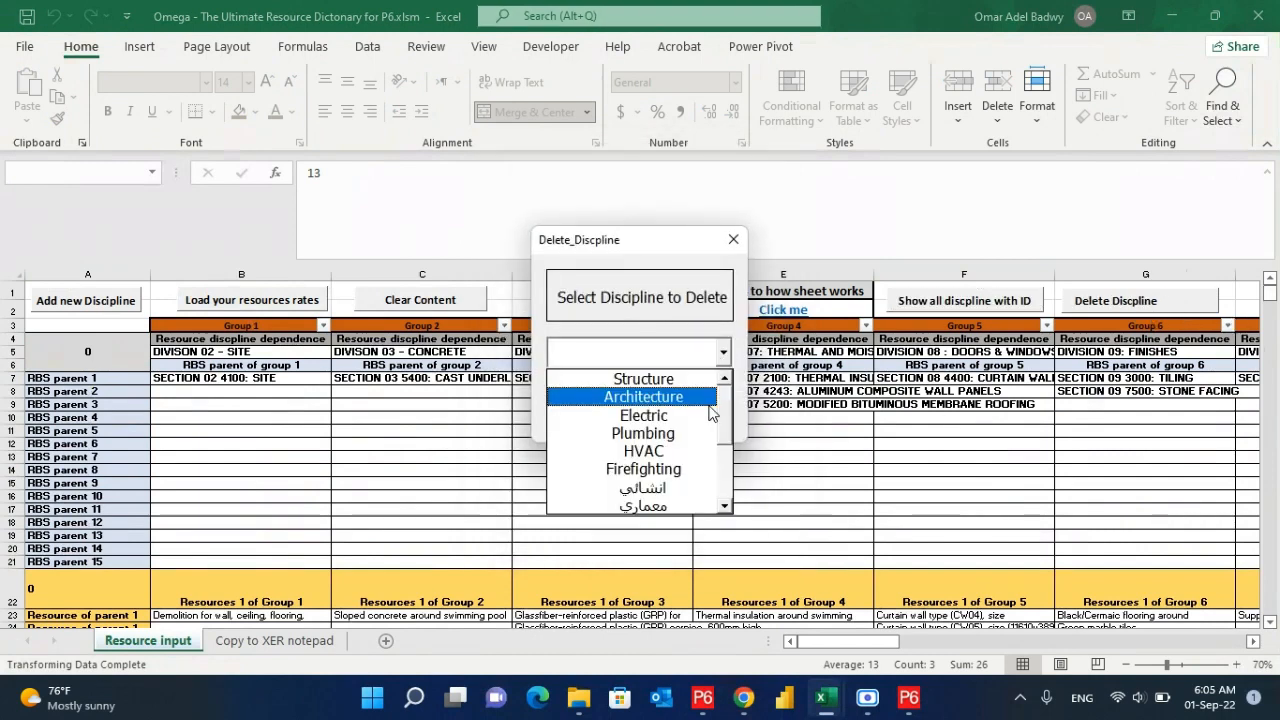
pyautogui.scroll(-2, 680, 450)
pyautogui.click(686, 506)
pyautogui.click(683, 412)
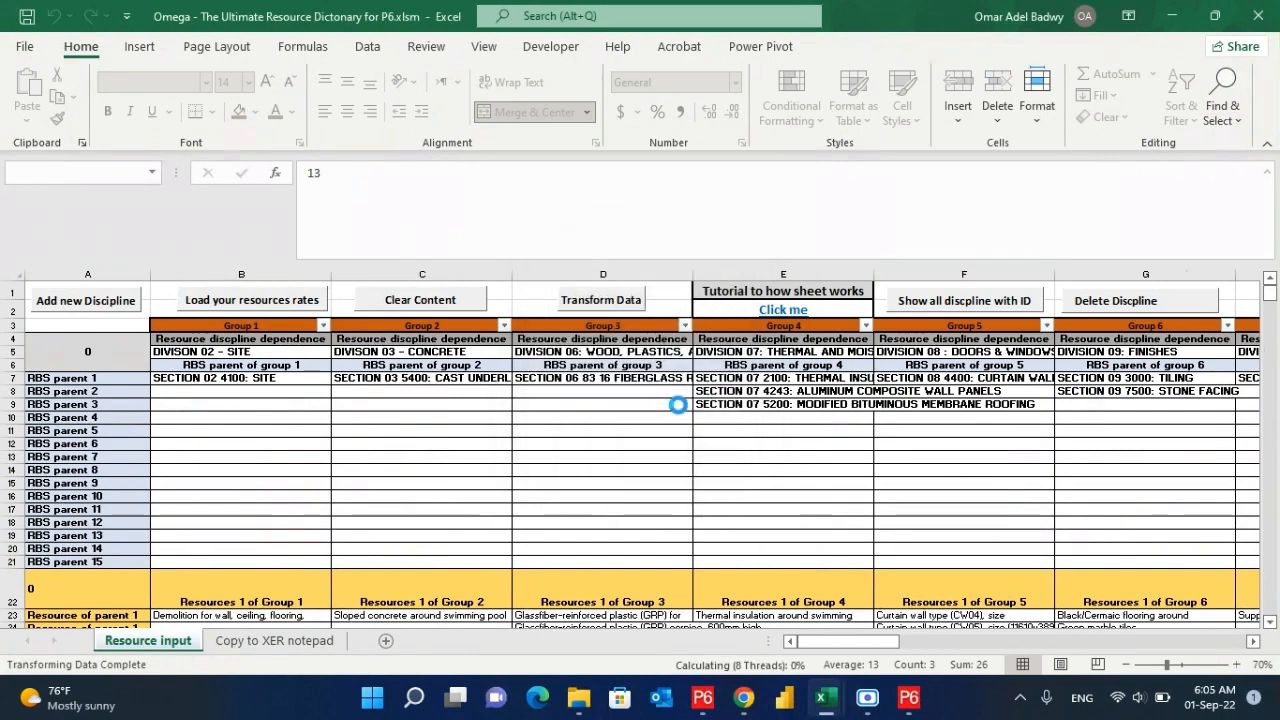
# - Check the new-discipline form and the complete discipline database, closing both without making changes
pyautogui.click(709, 413)
pyautogui.click(106, 310)
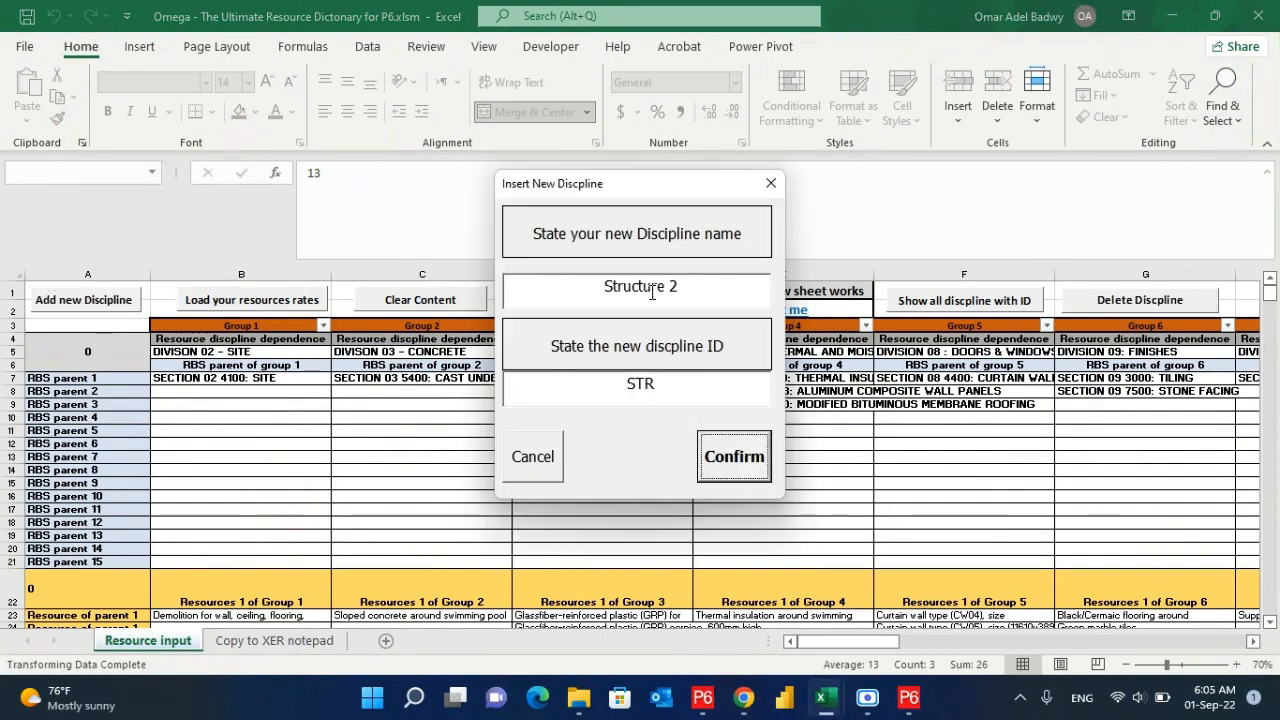
pyautogui.click(769, 183)
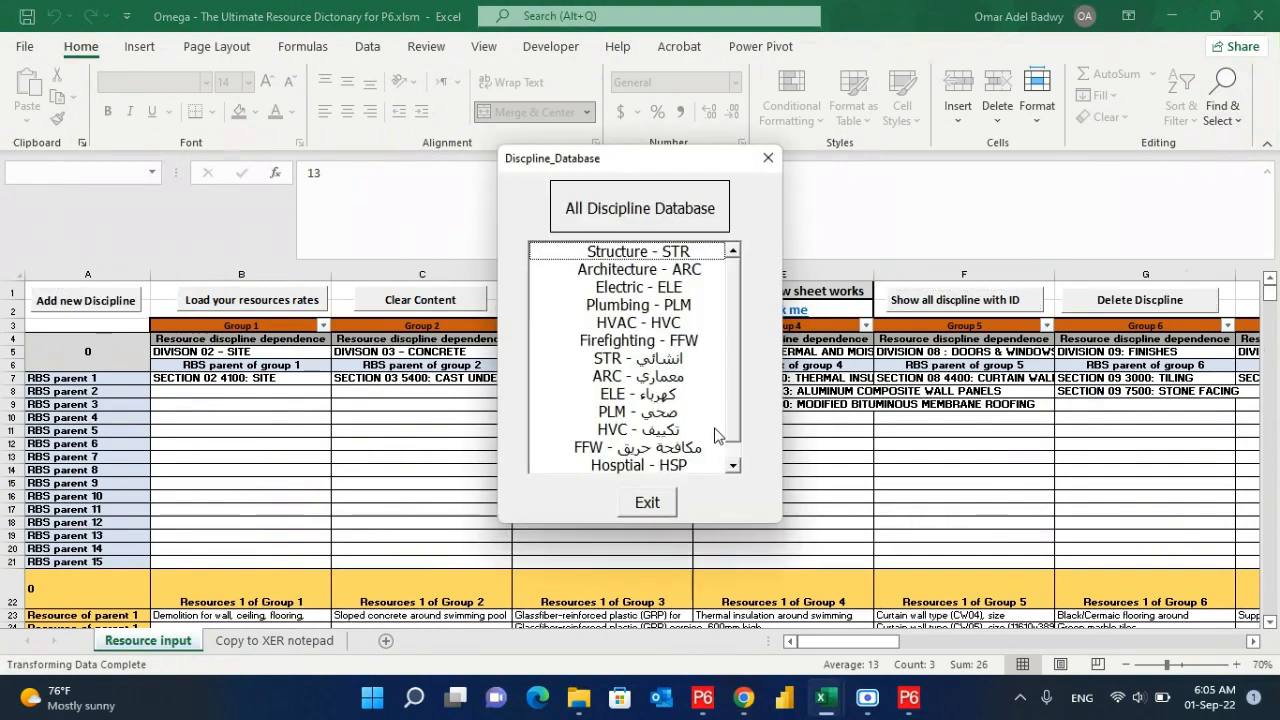
pyautogui.click(768, 158)
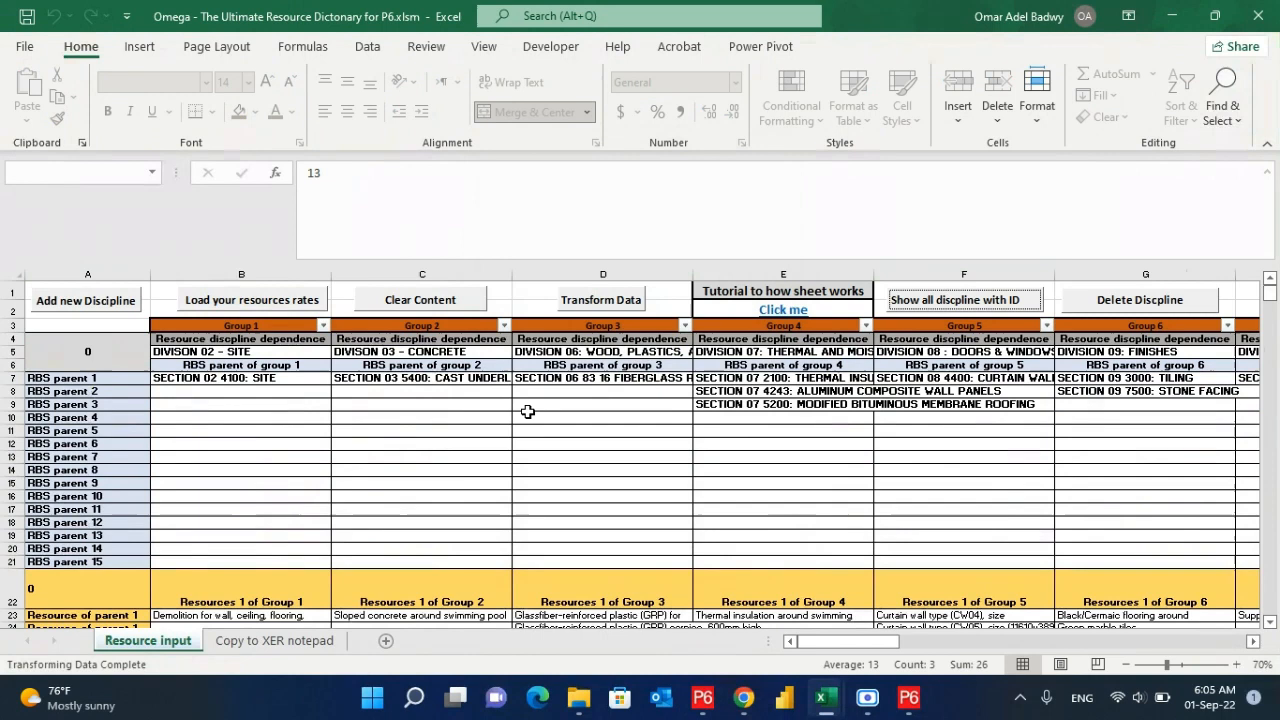
# - Start the data transformation and enter Demo as the project short name
pyautogui.click(574, 300)
pyautogui.click(783, 501)
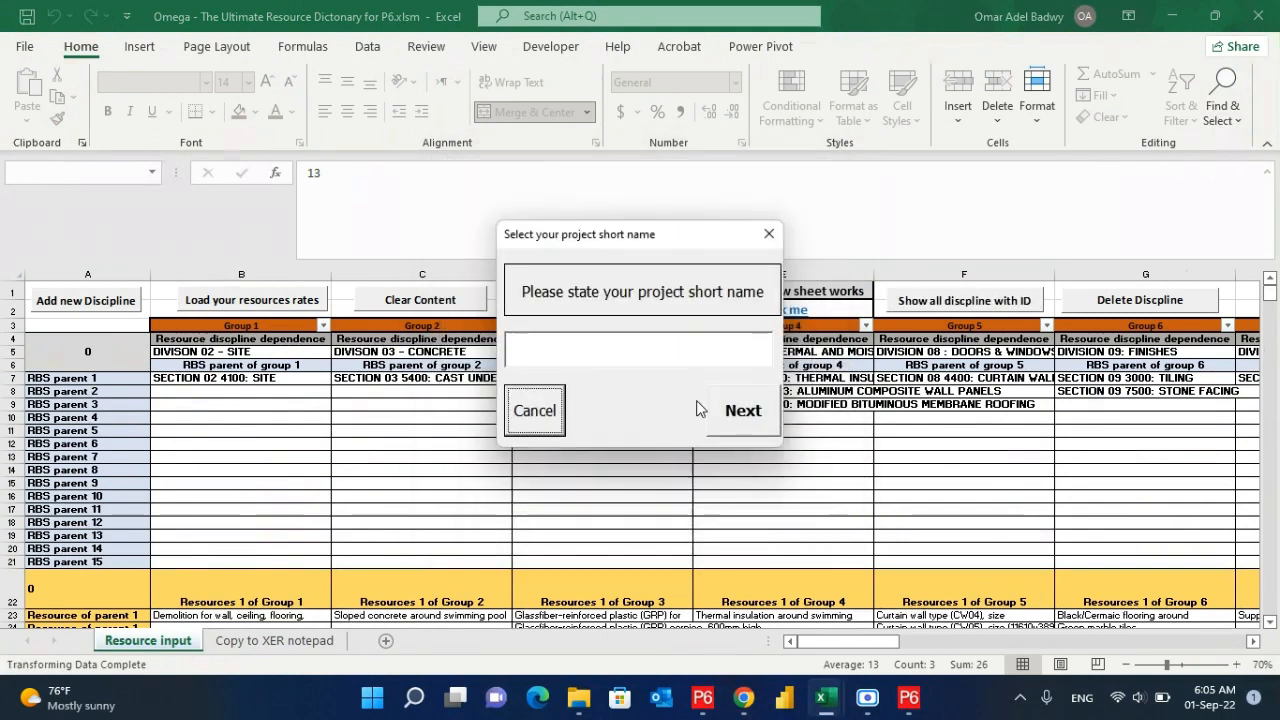
pyautogui.click(626, 354)
pyautogui.write('Demo')
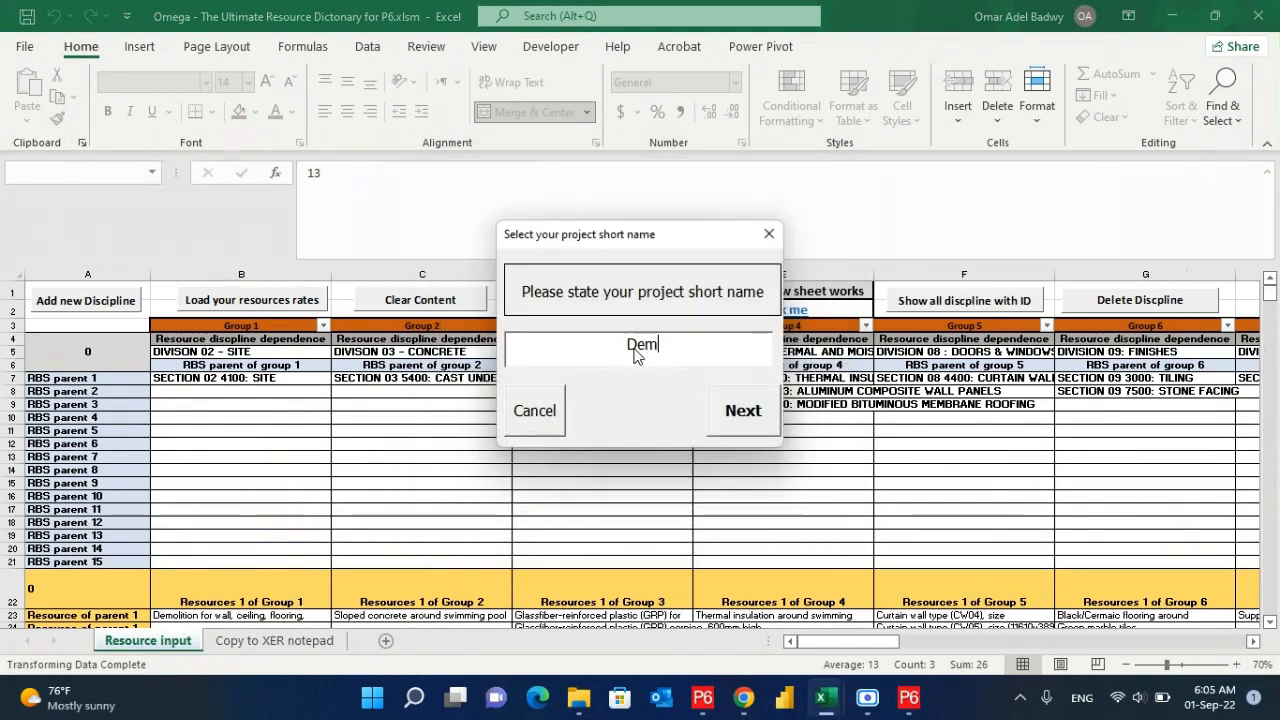
pyautogui.click(740, 410)
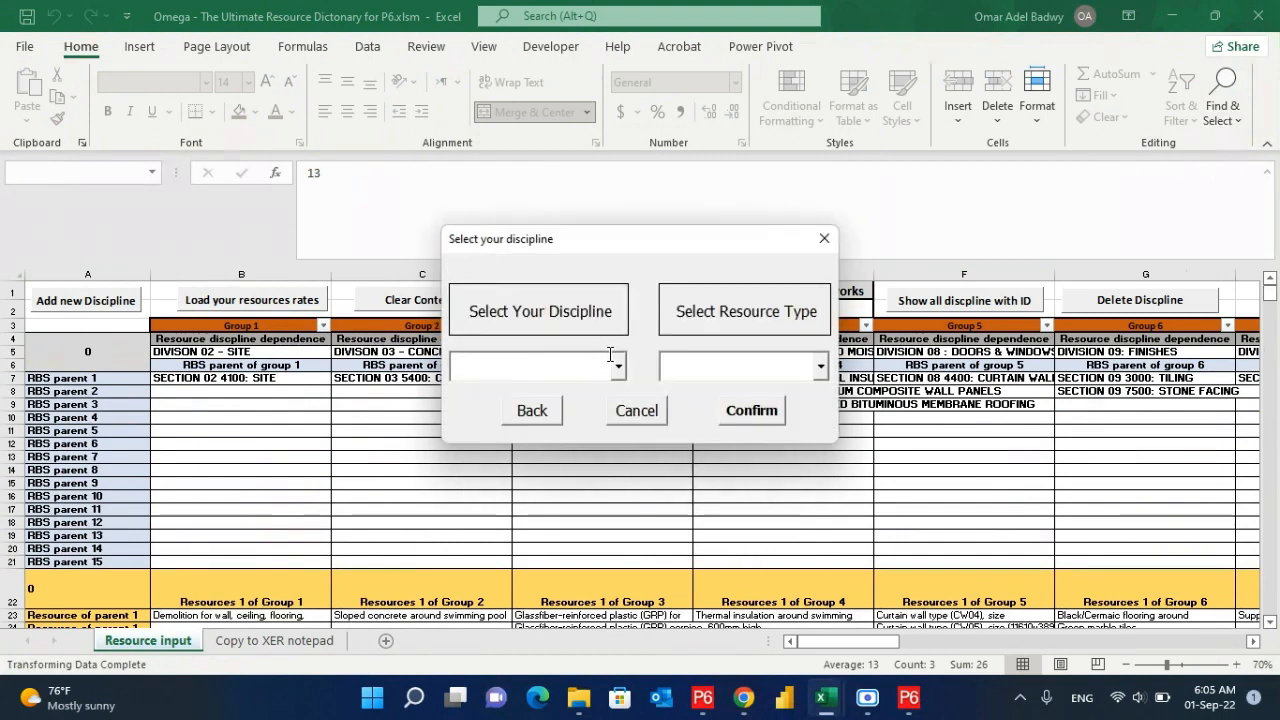
# - Transform the data with Hosptial as the discipline and Material as the resource type
pyautogui.click(615, 366)
pyautogui.scroll(-3, 620, 480)
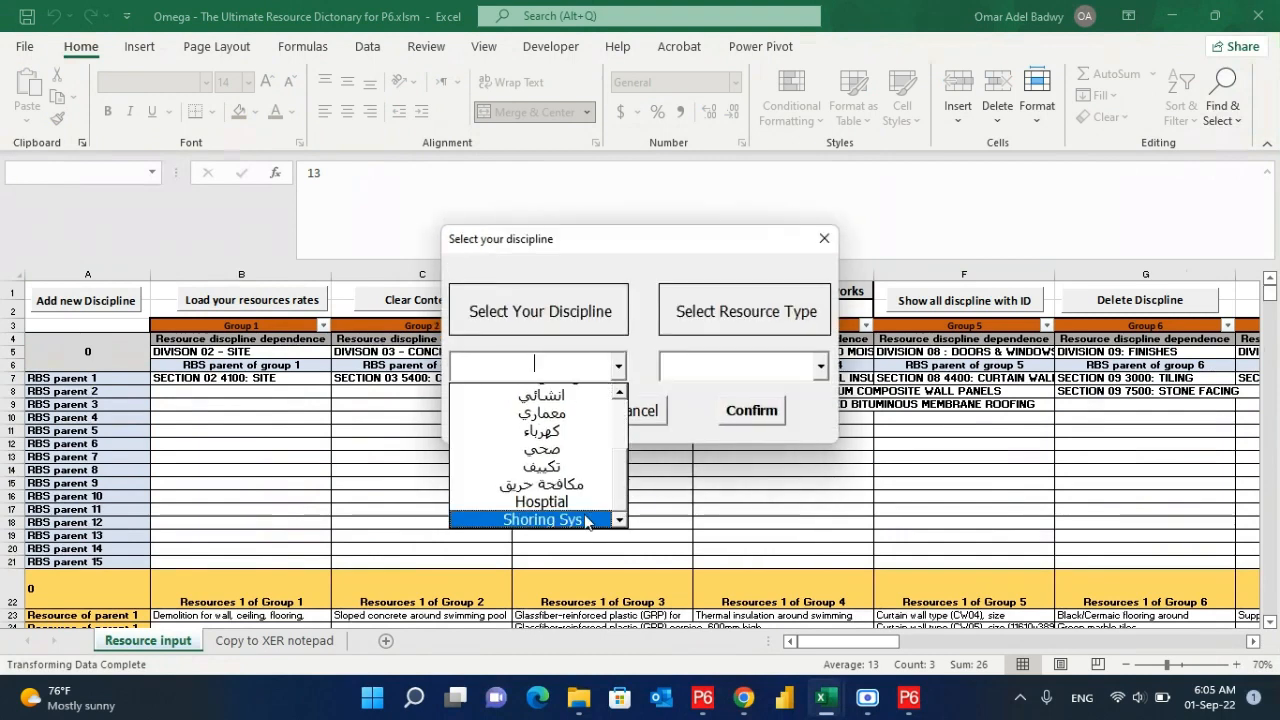
pyautogui.click(575, 503)
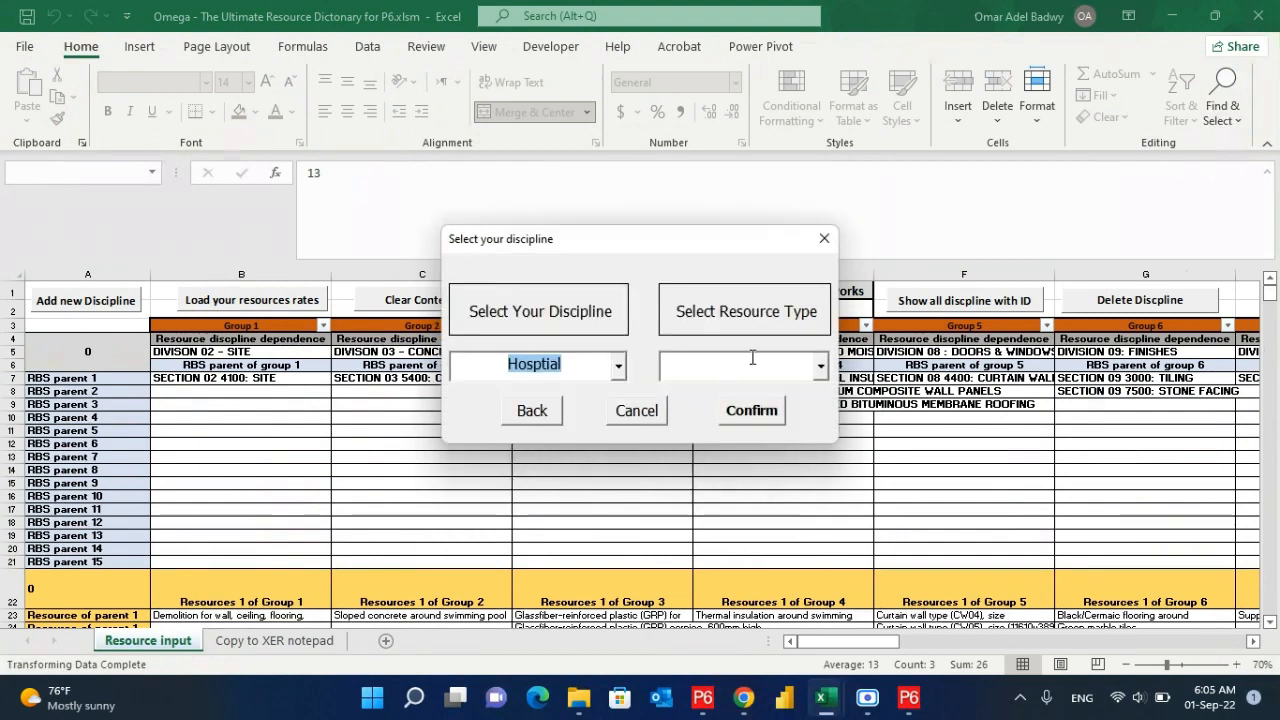
pyautogui.click(821, 365)
pyautogui.click(808, 394)
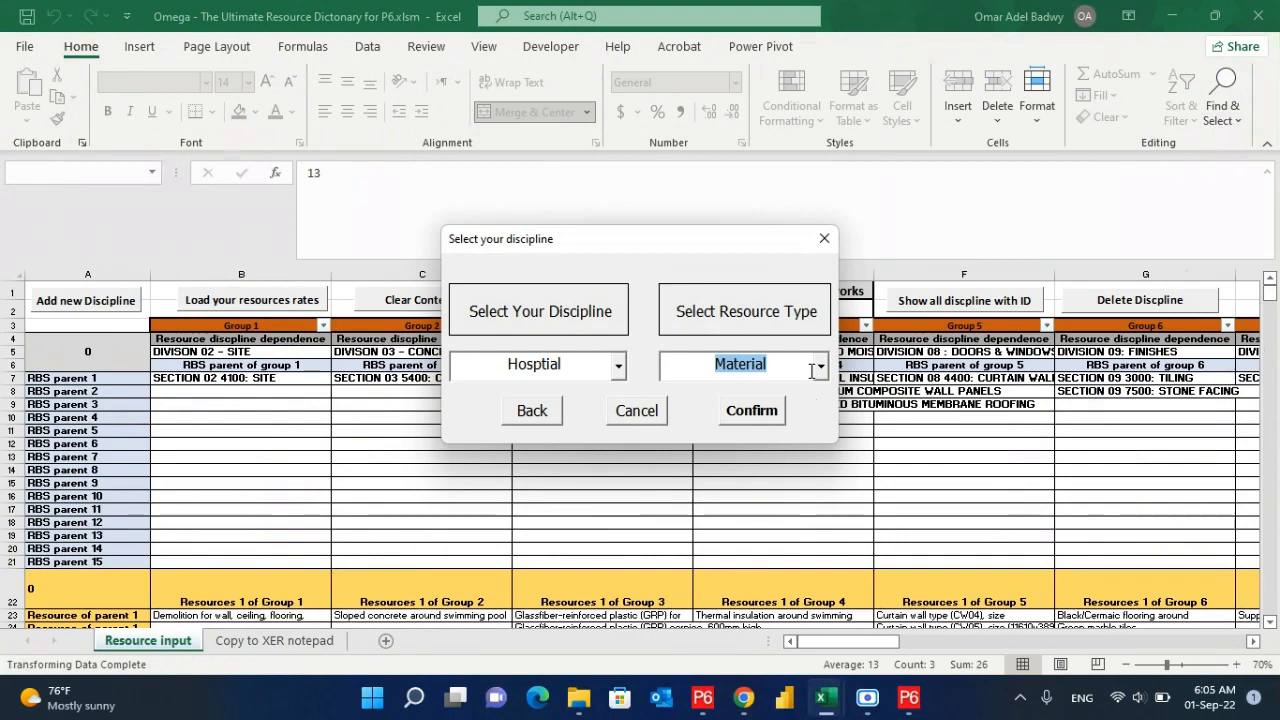
pyautogui.click(820, 366)
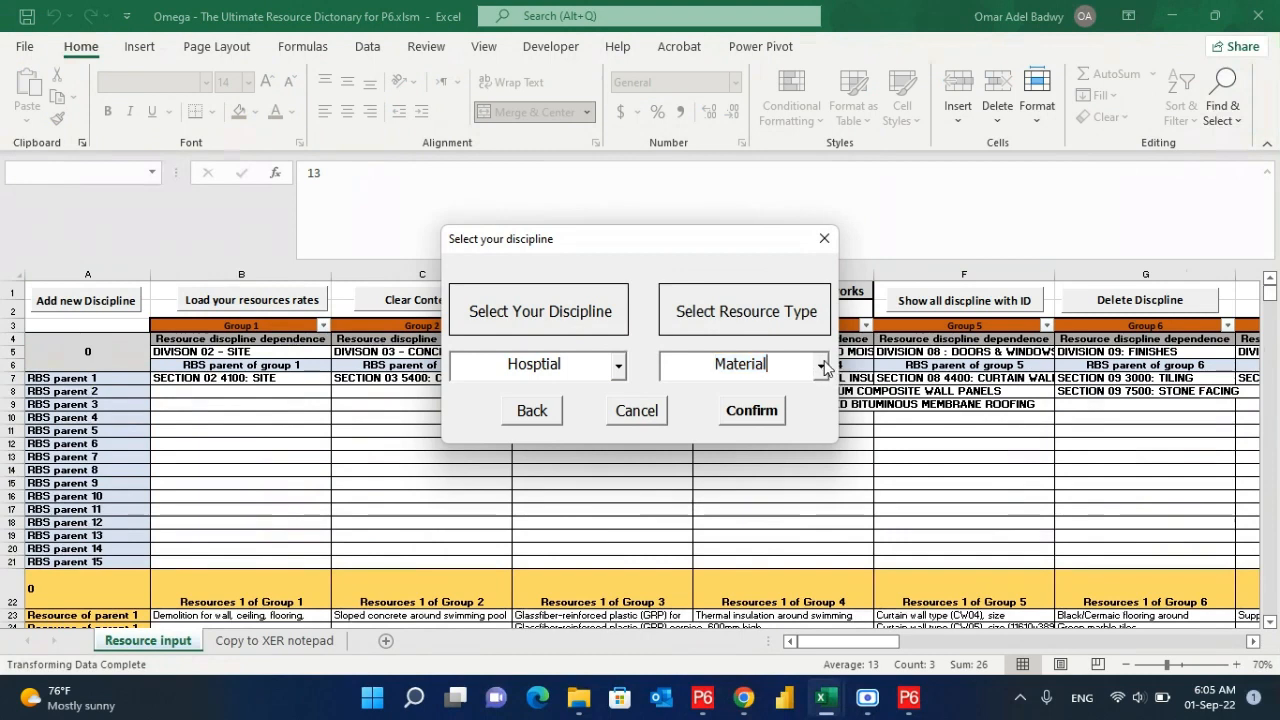
pyautogui.click(770, 264)
pyautogui.click(770, 410)
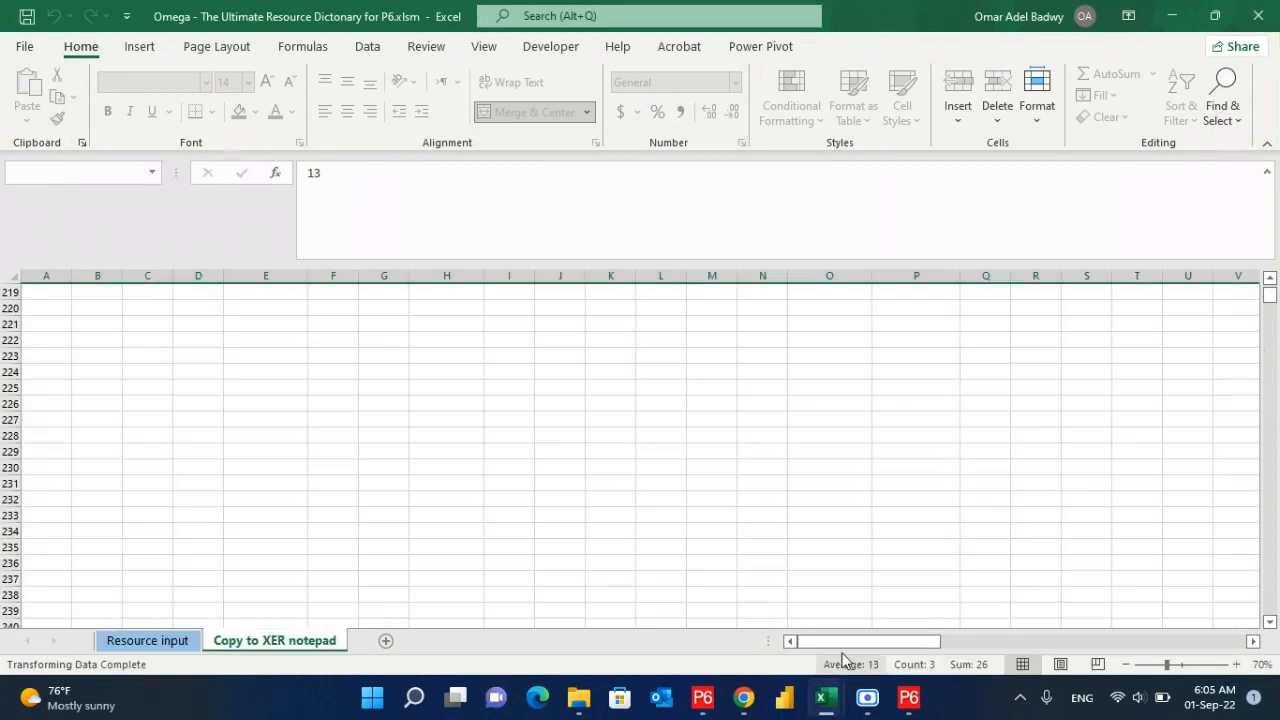
# - Open Resource load.xer from New folder (2) for editing in Notepad++
pyautogui.click(578, 697)
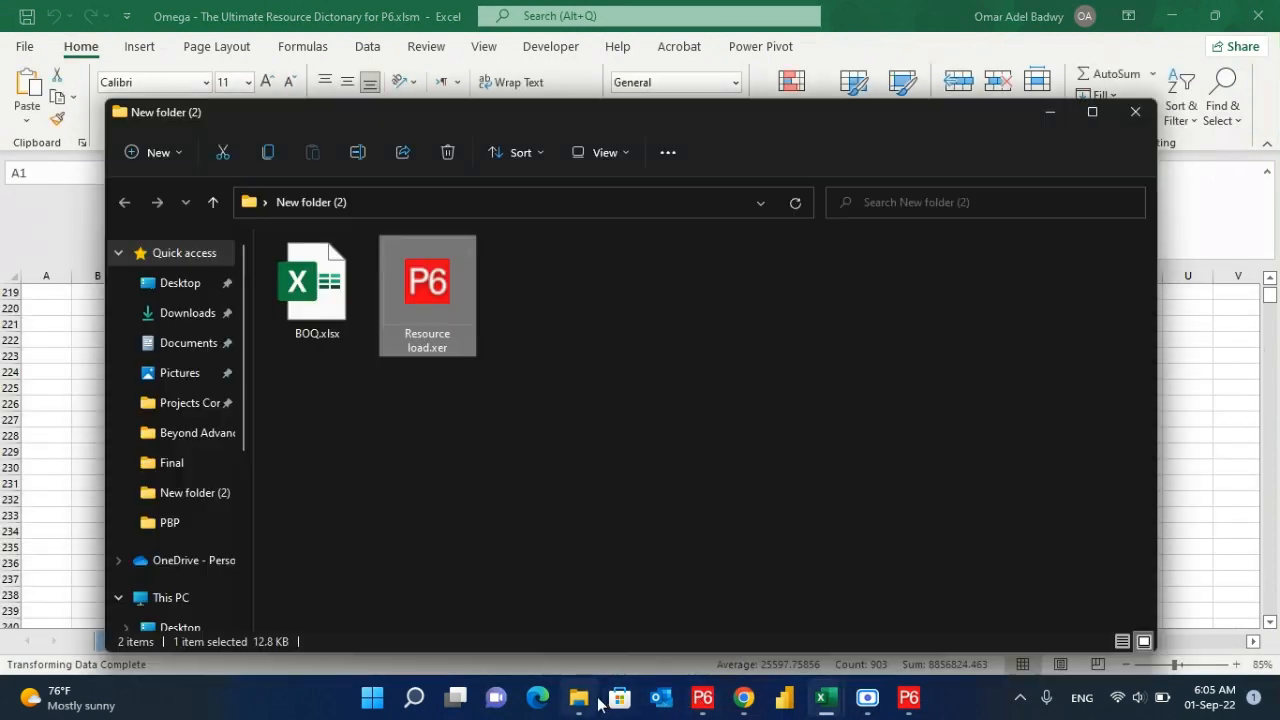
pyautogui.rightClick(447, 300)
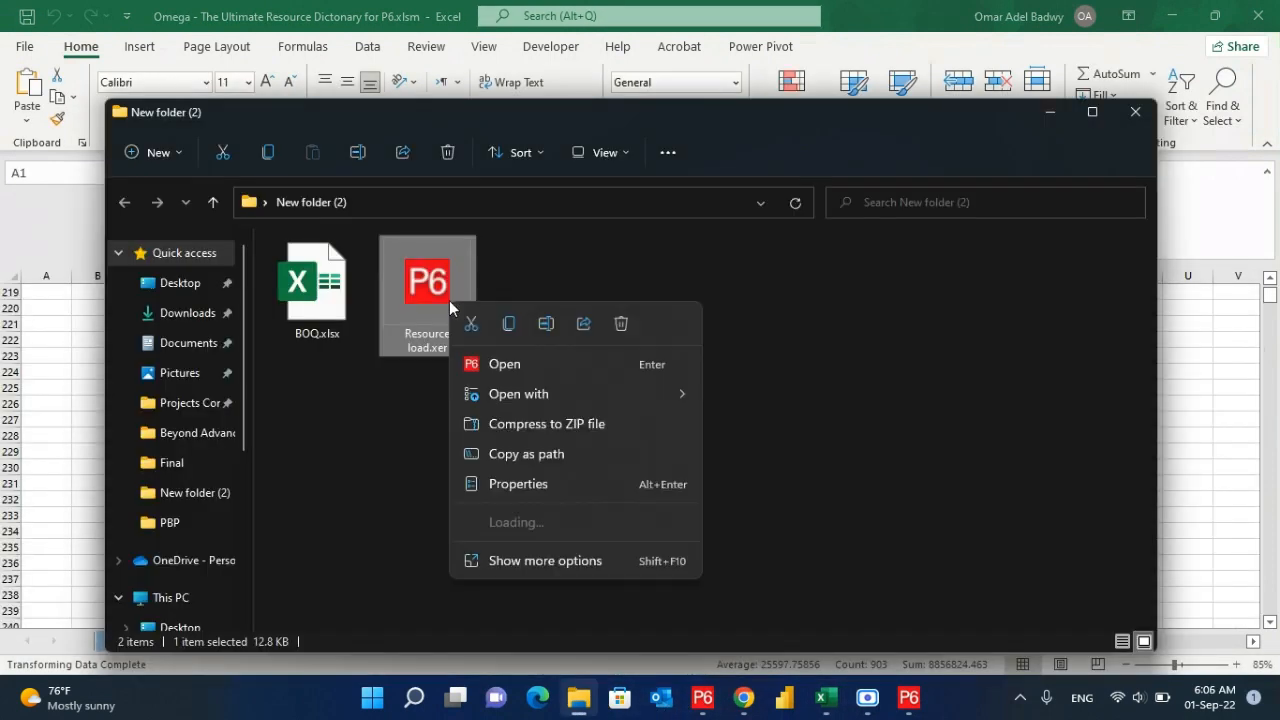
pyautogui.click(553, 556)
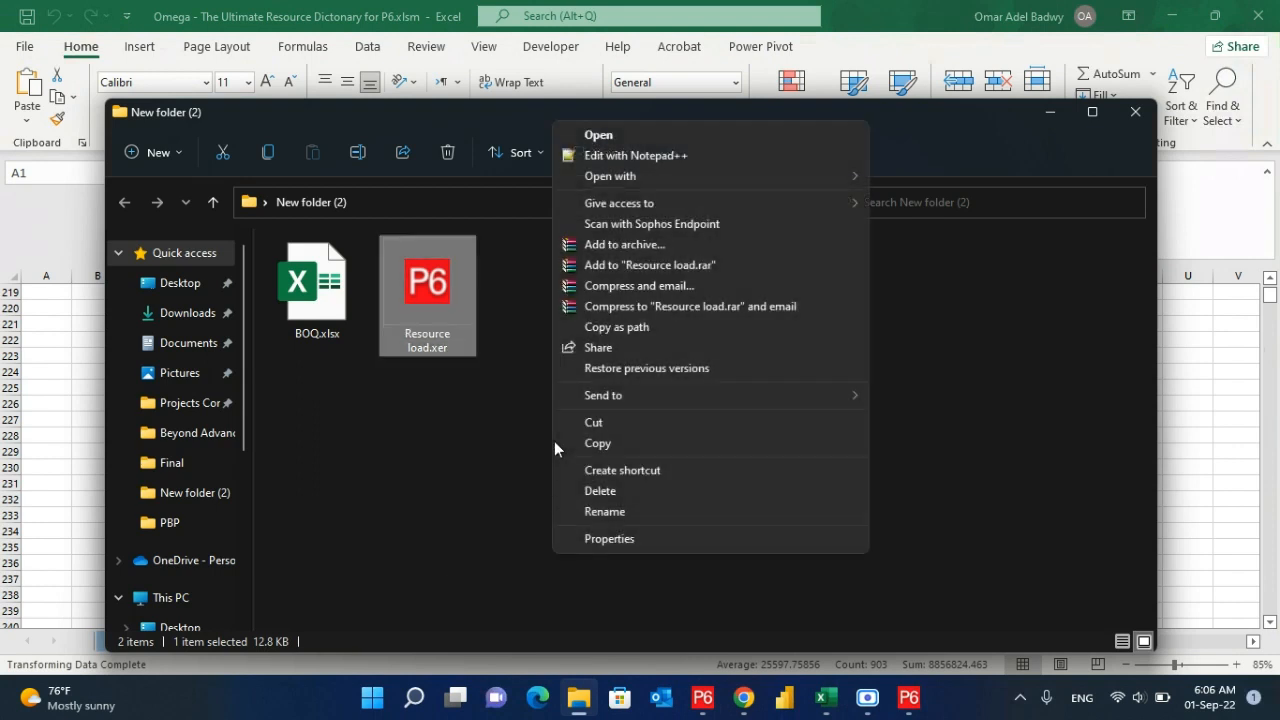
pyautogui.click(635, 155)
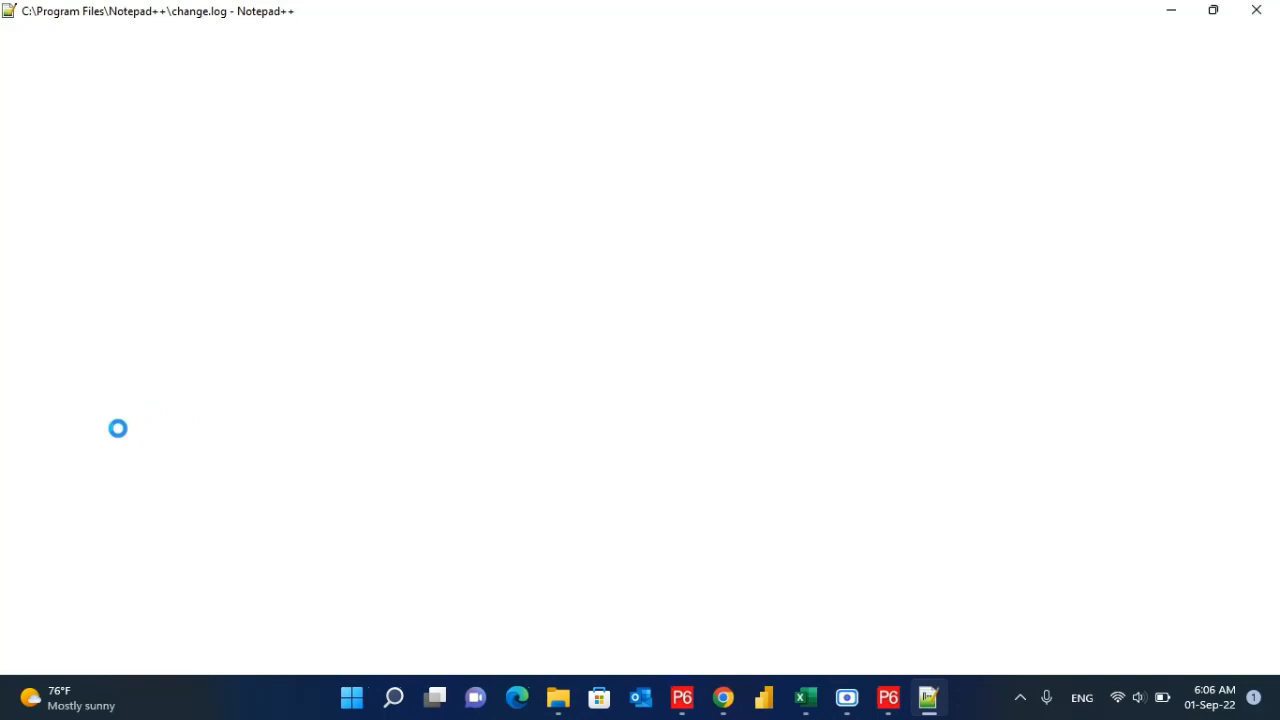
# - Paste the transformed resource data into Resource load.xer, save the file and close Notepad++
pyautogui.moveTo(111, 497); pyautogui.dragTo(46, 427)
pyautogui.hotkey('ctrl', 'v')
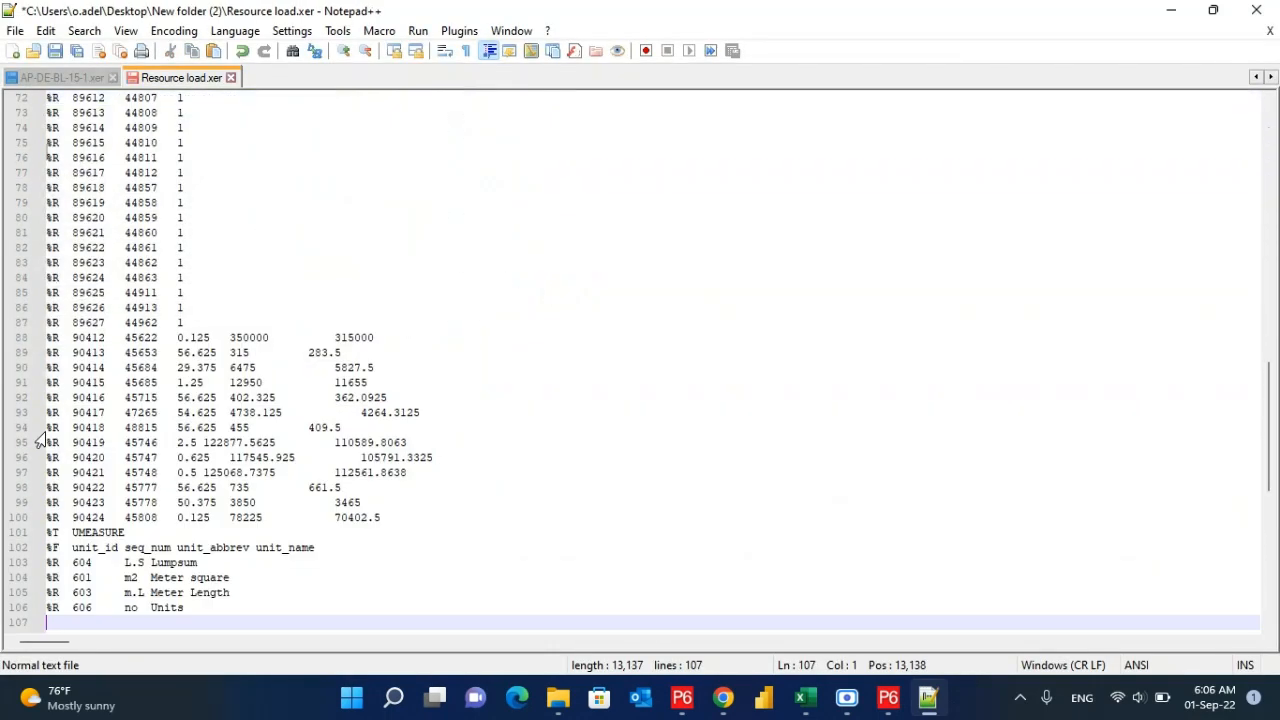
pyautogui.click(55, 51)
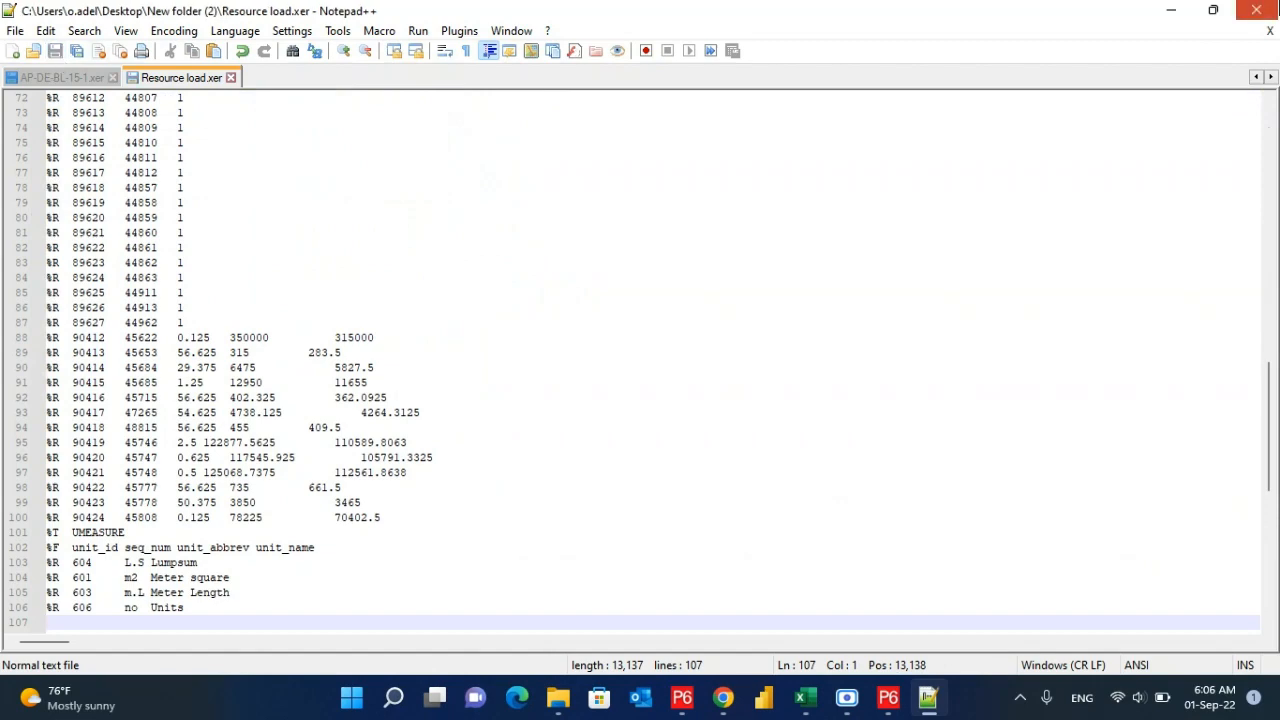
pyautogui.click(1256, 10)
# - Switch to Primavera P6 and start a Primavera PM - (XER) import, proceeding to the project import options
pyautogui.click(906, 703)
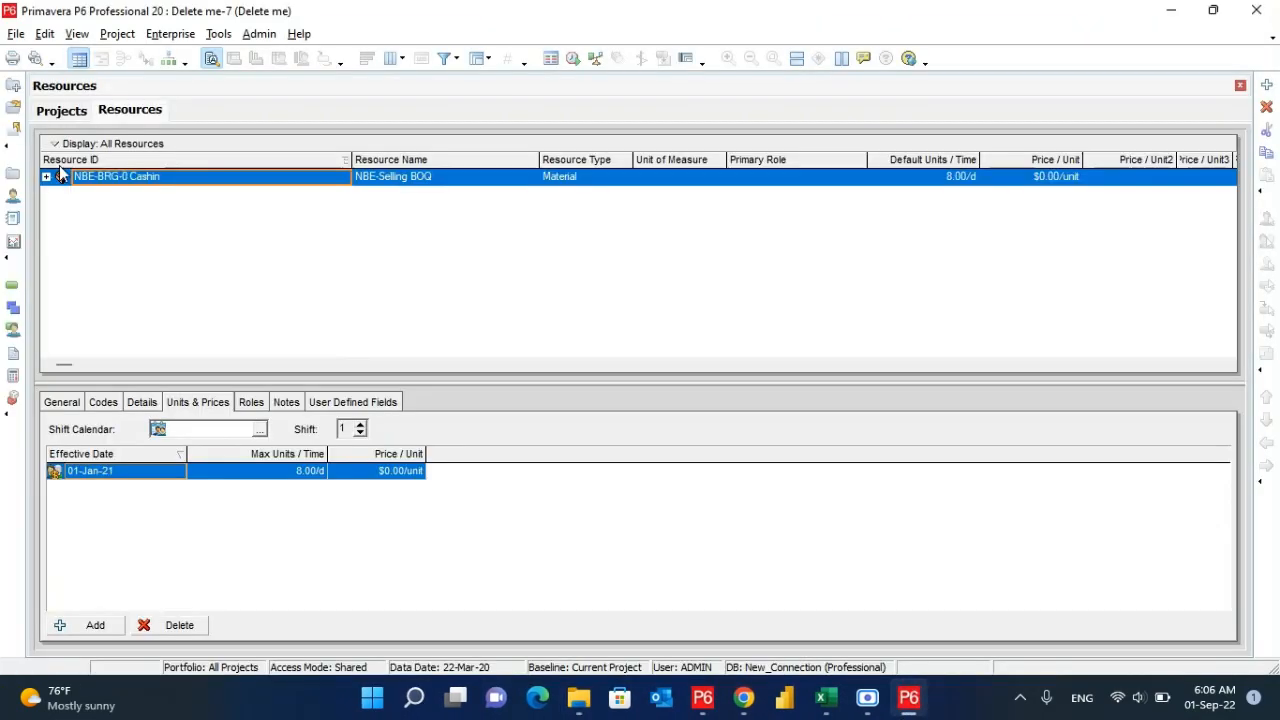
pyautogui.click(16, 33)
pyautogui.click(33, 55)
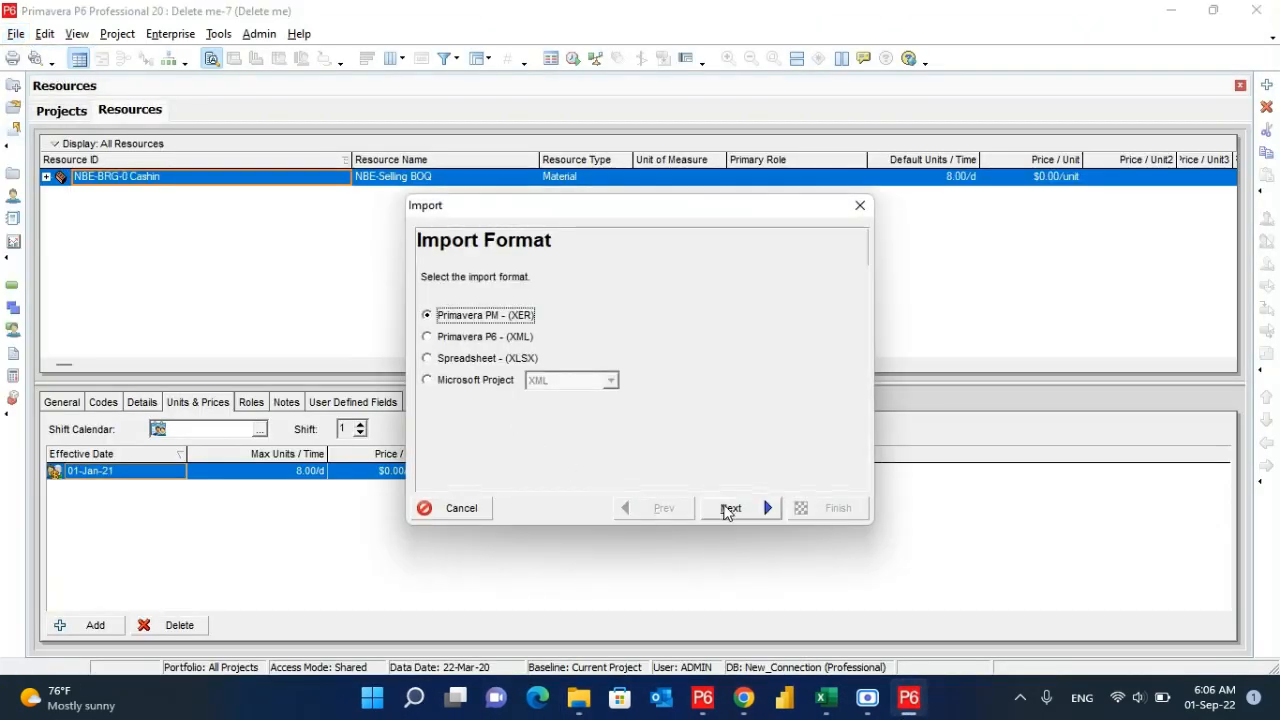
pyautogui.click(729, 508)
pyautogui.click(729, 508)
pyautogui.click(730, 508)
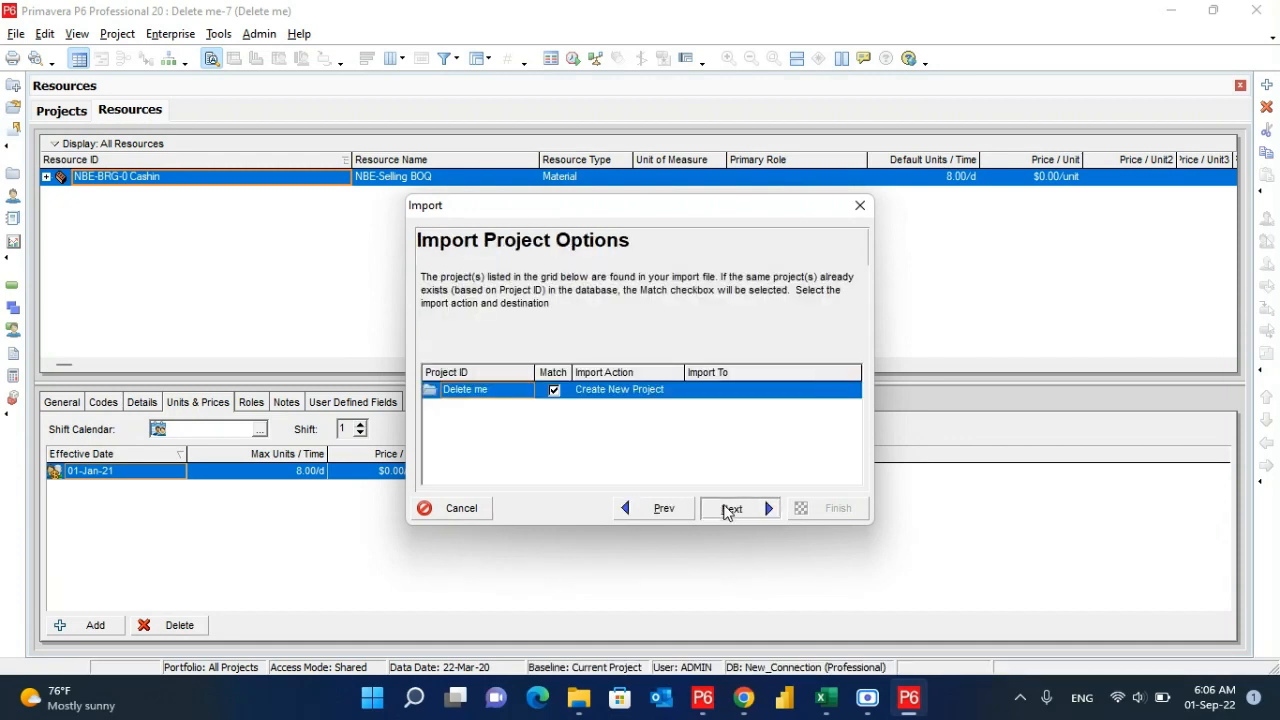
# - Choose an import destination for the Delete me project as a new project and run the import with the Default Configuration
pyautogui.click(651, 394)
pyautogui.doubleClick(716, 395)
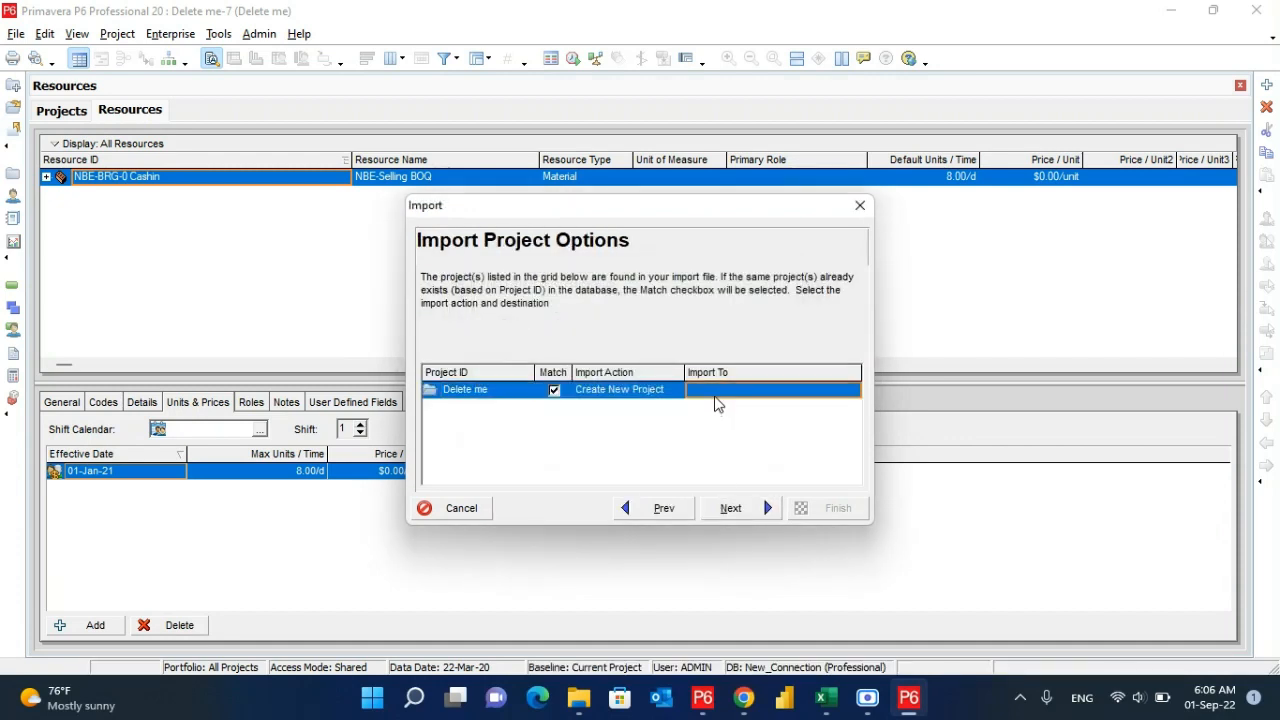
pyautogui.doubleClick(389, 202)
pyautogui.click(730, 508)
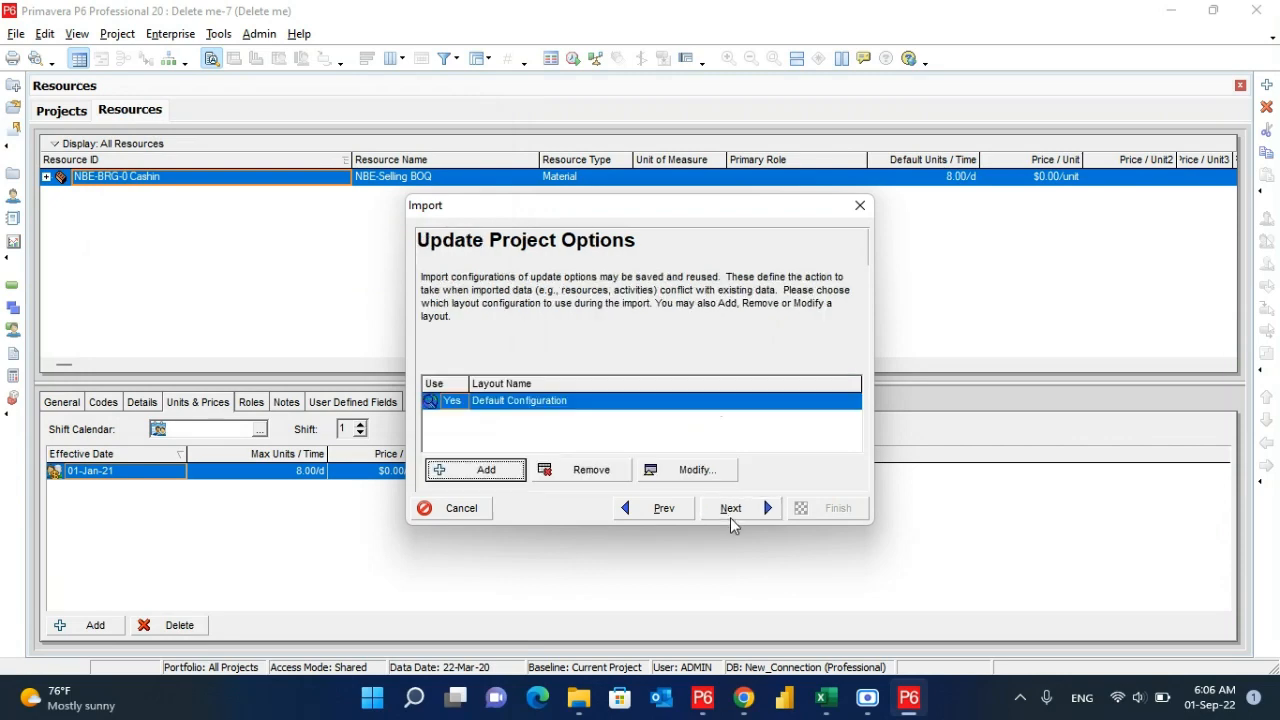
pyautogui.click(733, 508)
pyautogui.click(838, 508)
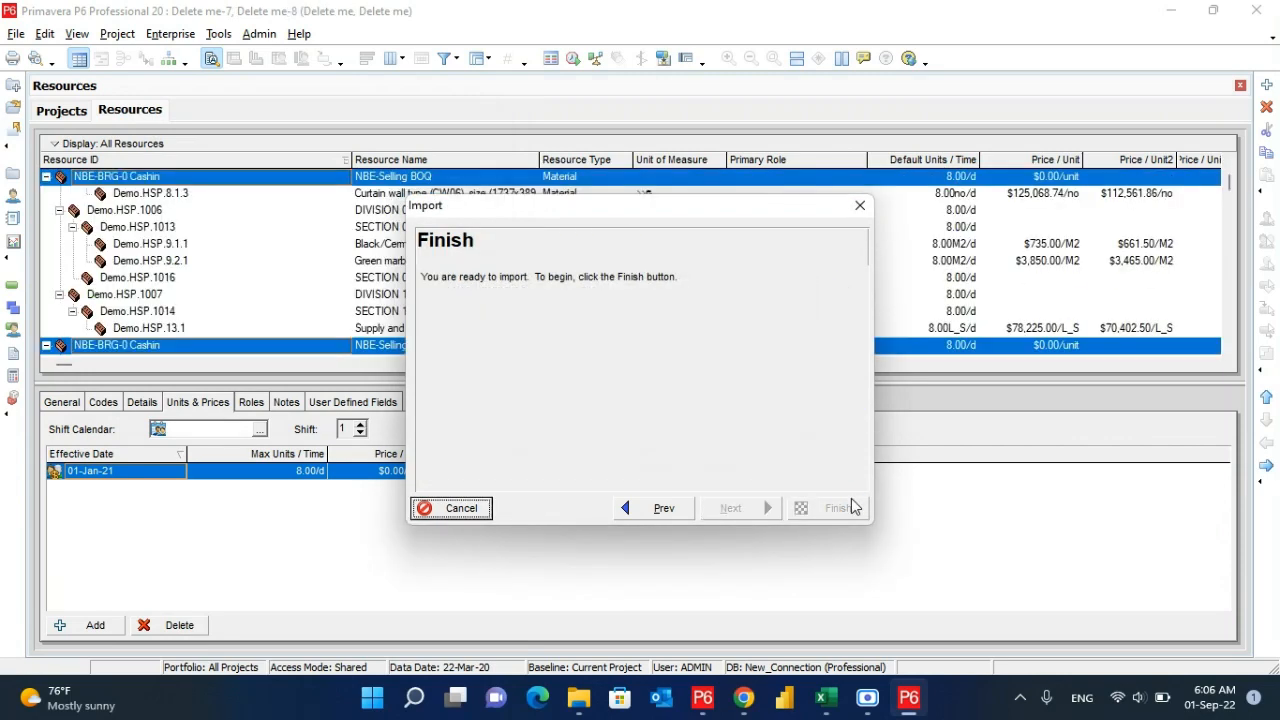
pyautogui.click(851, 502)
# - Collapse the resource list and expand Demo - Hosptial through Division 02 to the site demolition section's resource
pyautogui.rightClick(453, 313)
pyautogui.click(560, 661)
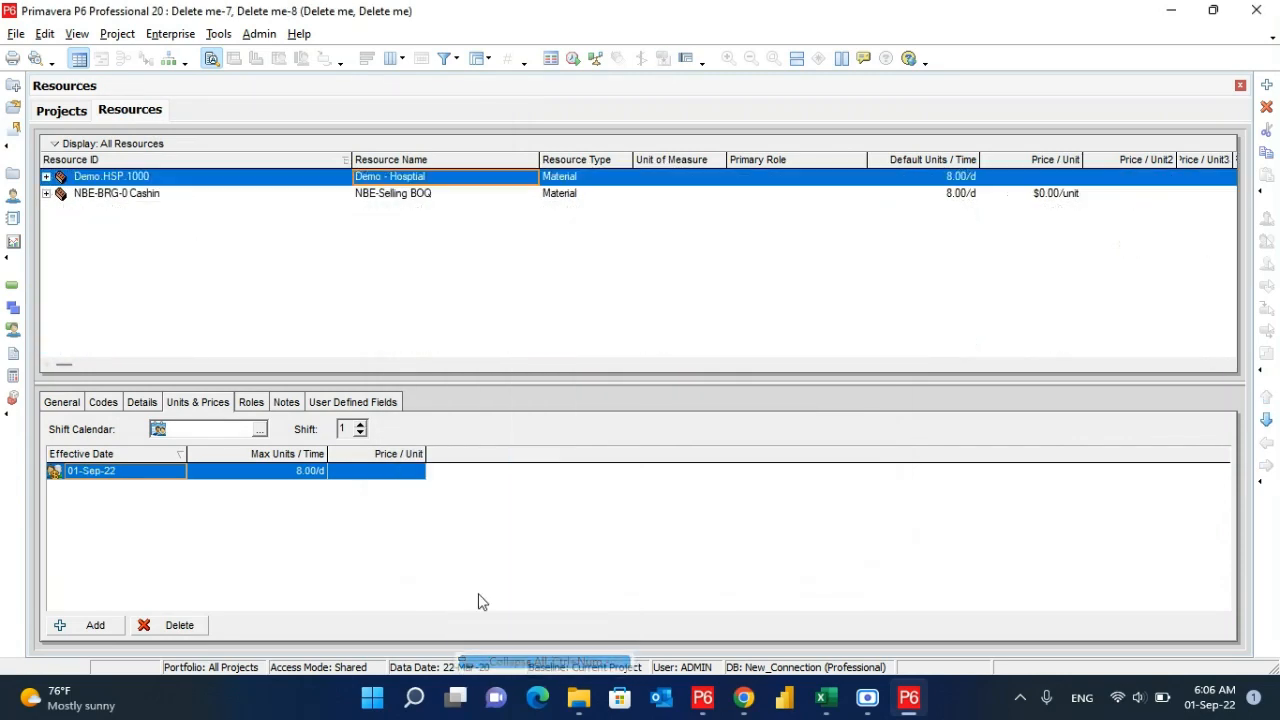
pyautogui.click(46, 177)
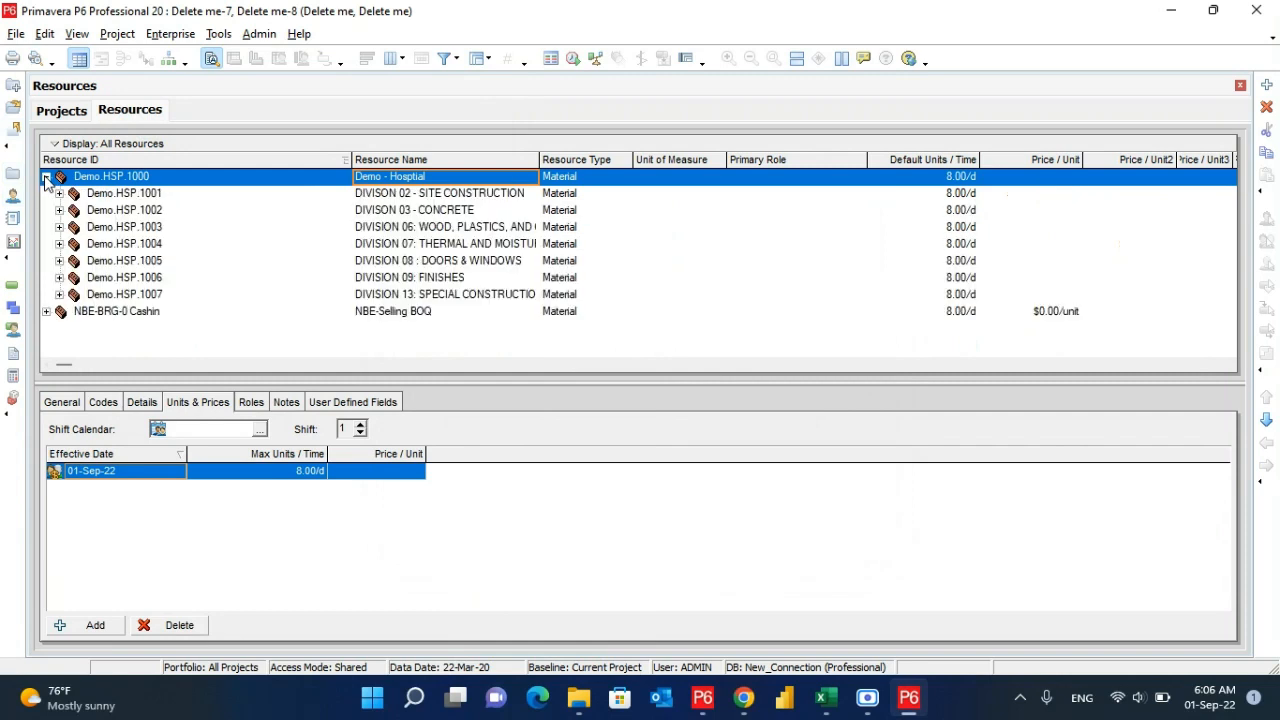
pyautogui.click(59, 193)
pyautogui.click(72, 211)
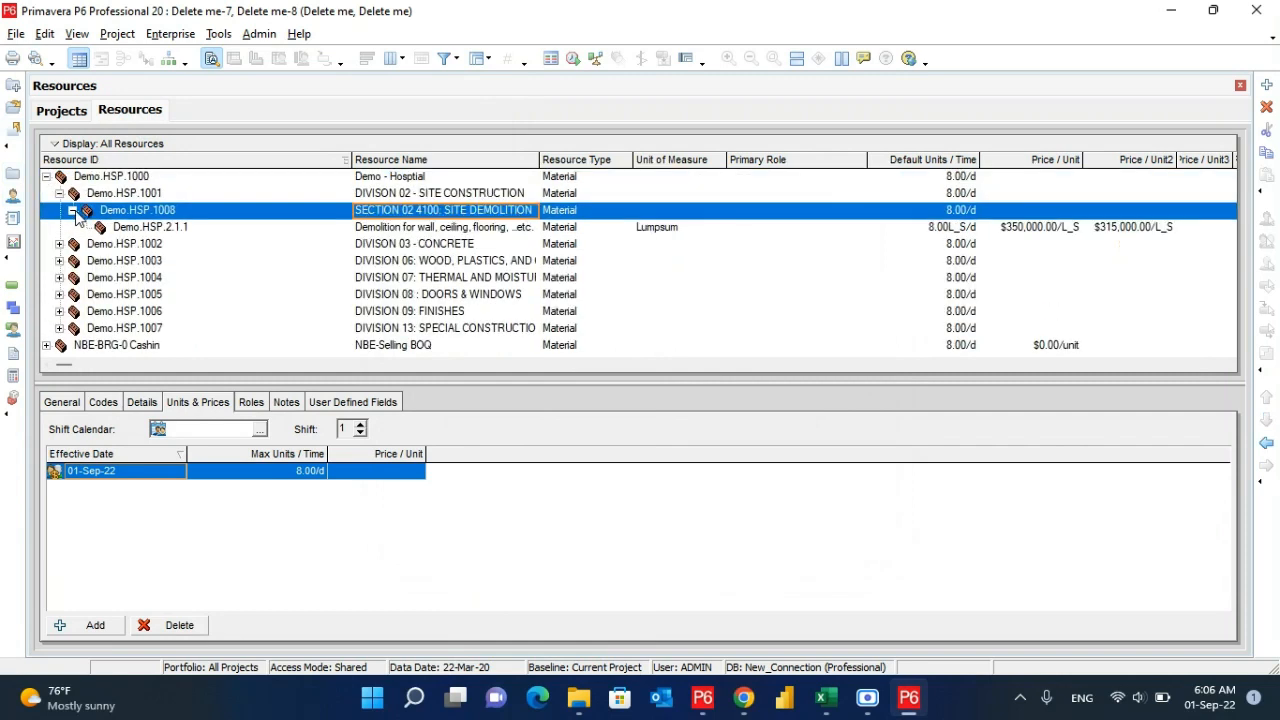
# - Compare the demolition item's number in BOQ.xlsx with its resource ID in Primavera P6
pyautogui.click(825, 228)
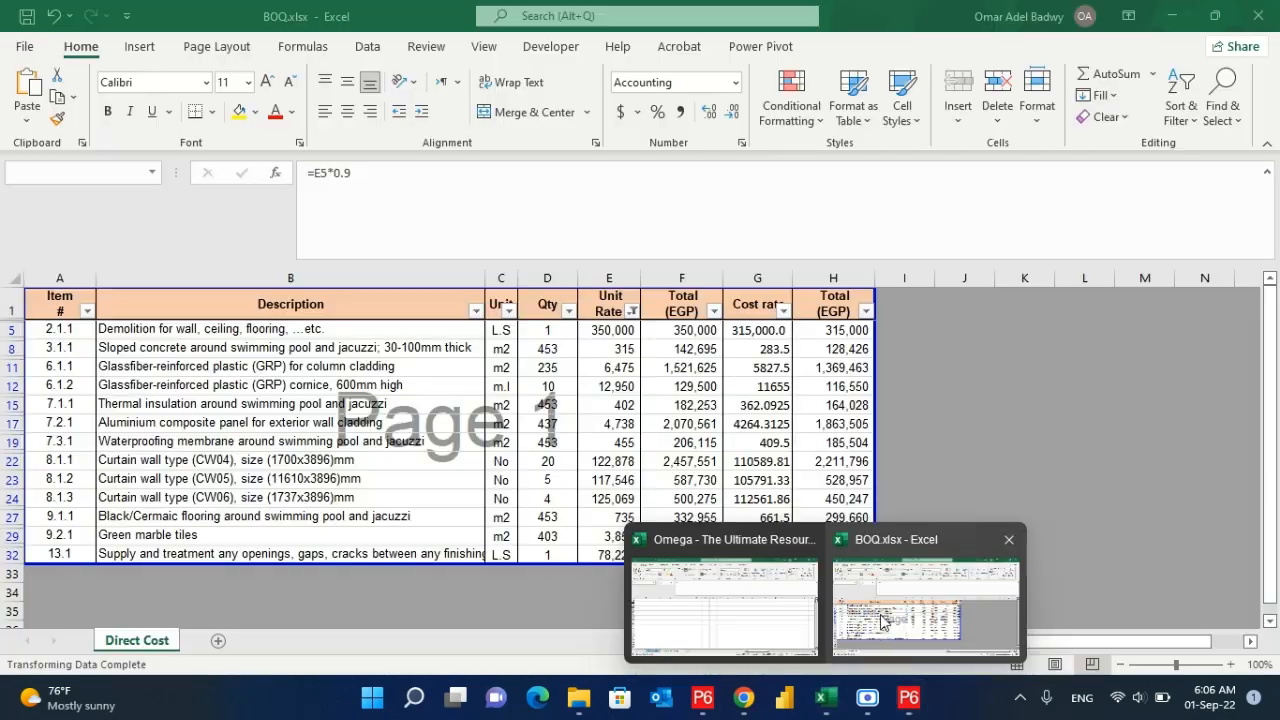
pyautogui.click(971, 586)
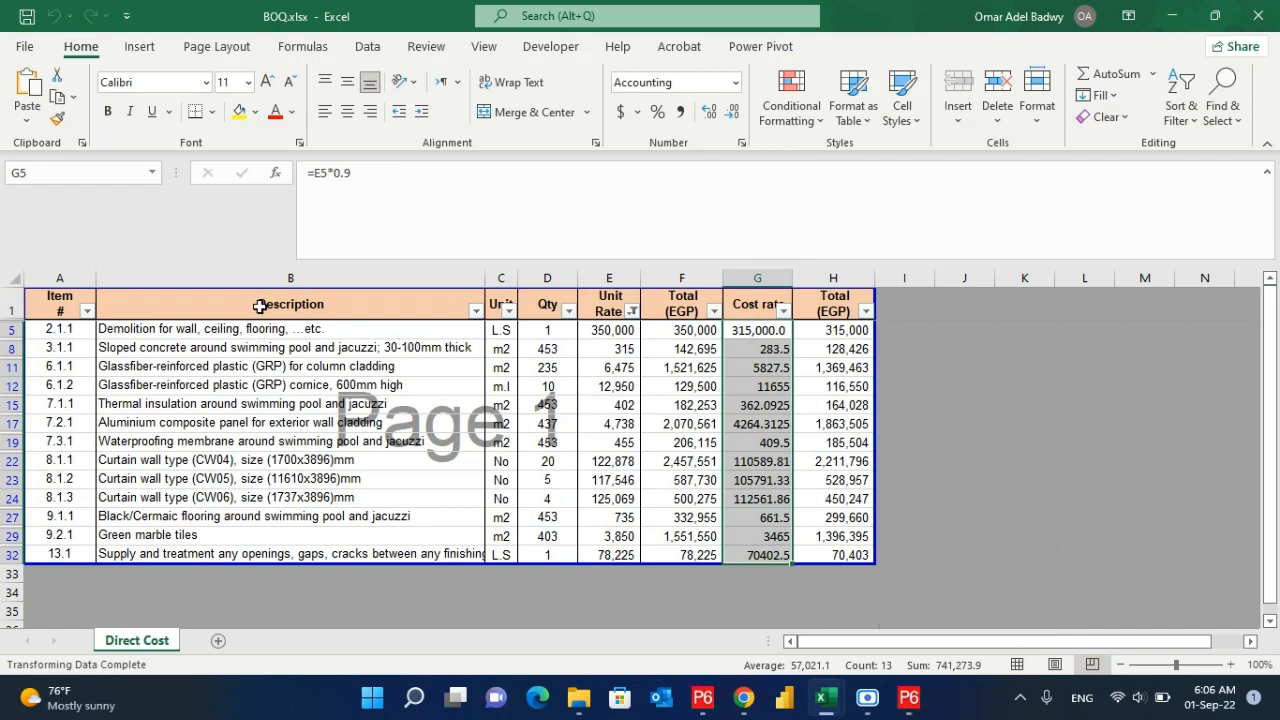
pyautogui.click(60, 330)
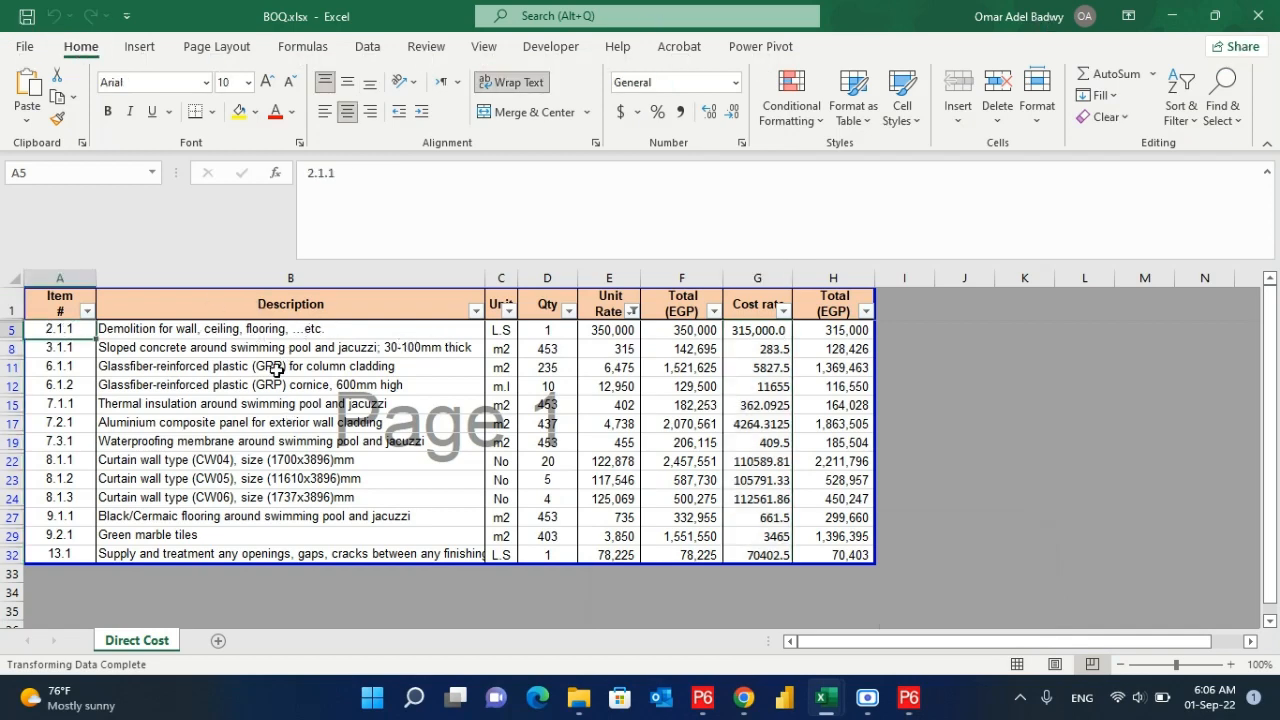
pyautogui.hotkey('alt', 'Tab')
pyautogui.click(194, 230)
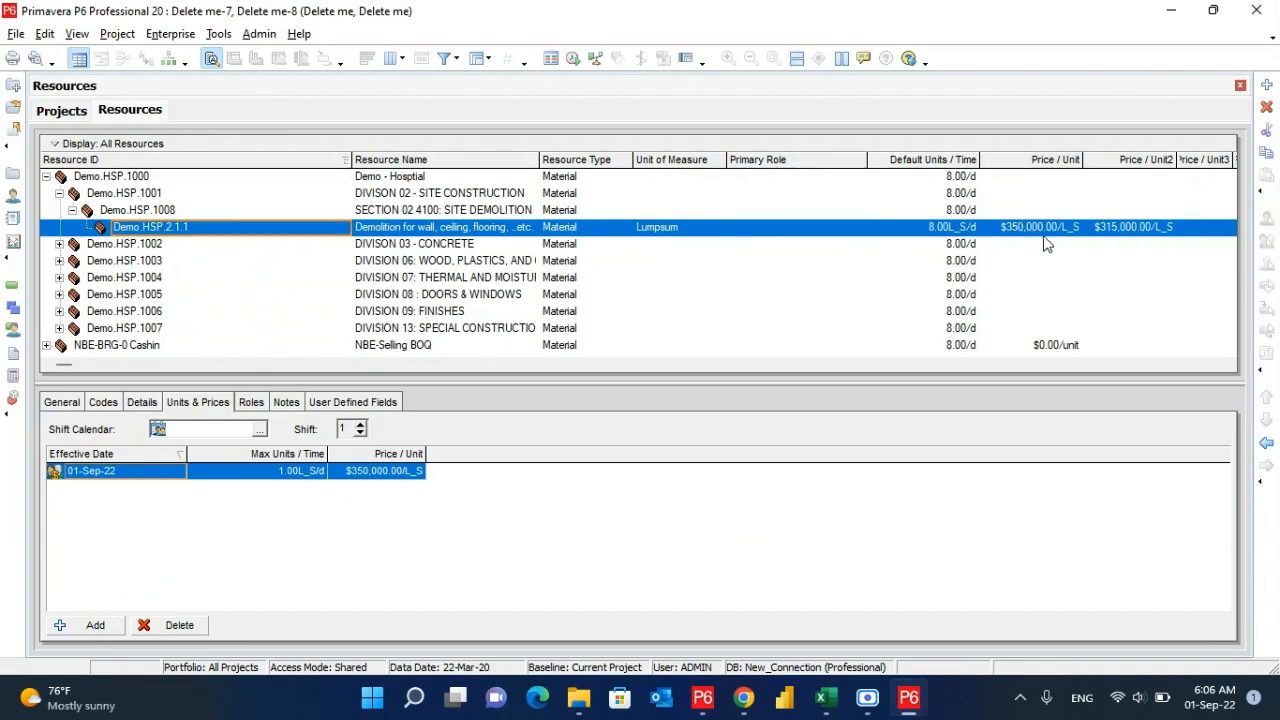
# - Compare the demolition resource's Price / Unit in Primavera P6 with the item's unit rate in BOQ.xlsx
pyautogui.click(1055, 231)
pyautogui.hotkey('alt', 'Tab')
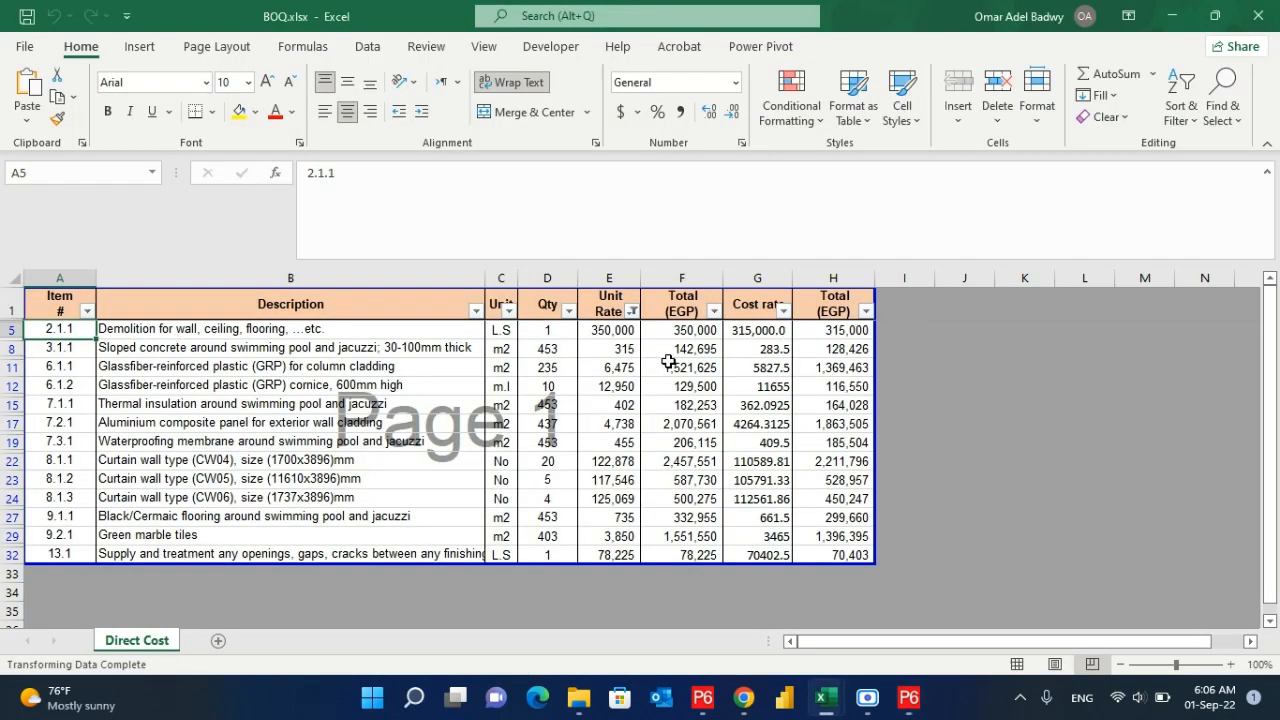
pyautogui.hotkey('alt', 'Tab')
pyautogui.hotkey('alt', 'Tab')
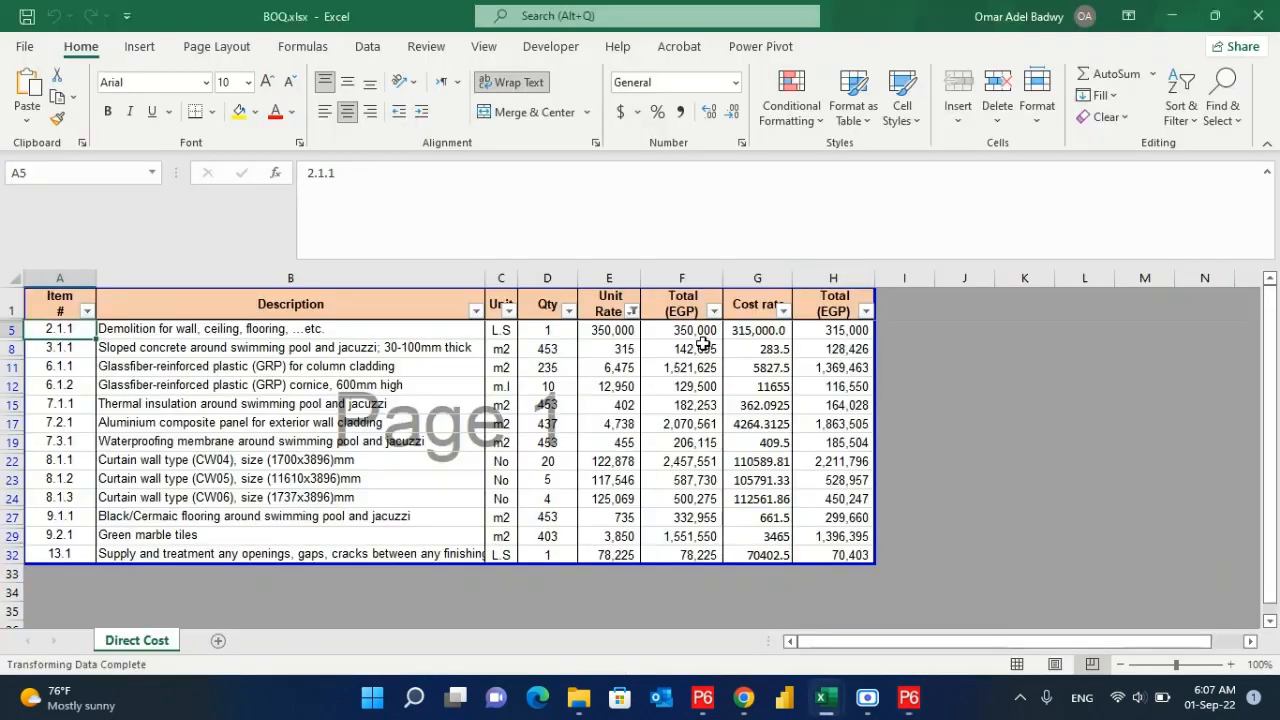
# - Compare the demolition item's cost rate in BOQ.xlsx with its Price / Unit2 in Primavera P6
pyautogui.click(762, 330)
pyautogui.hotkey('ctrl', 'c')
pyautogui.hotkey('alt', 'Tab')
pyautogui.click(1158, 232)
pyautogui.hotkey('ctrl', 'v')
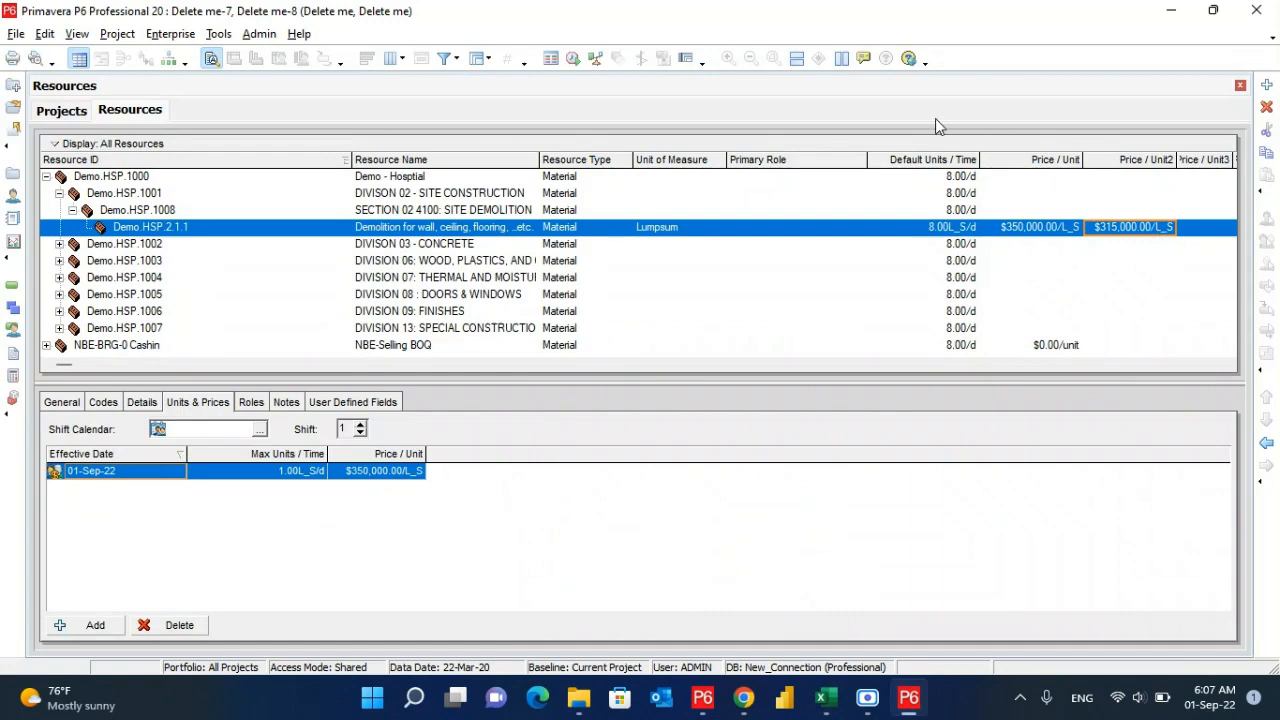
# - Compare the demolition item's unit in BOQ.xlsx with the resource's Unit of Measure in Primavera P6
pyautogui.hotkey('alt', 'Tab')
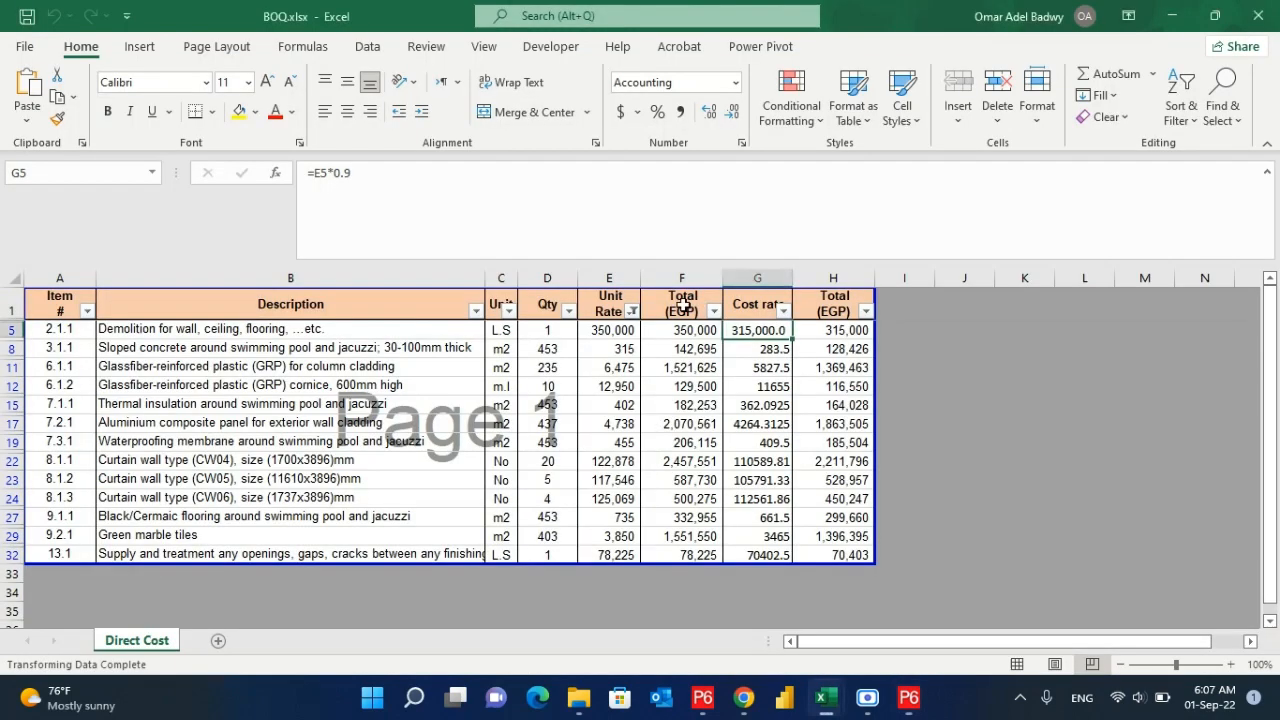
pyautogui.click(496, 332)
pyautogui.hotkey('ctrl', 'c')
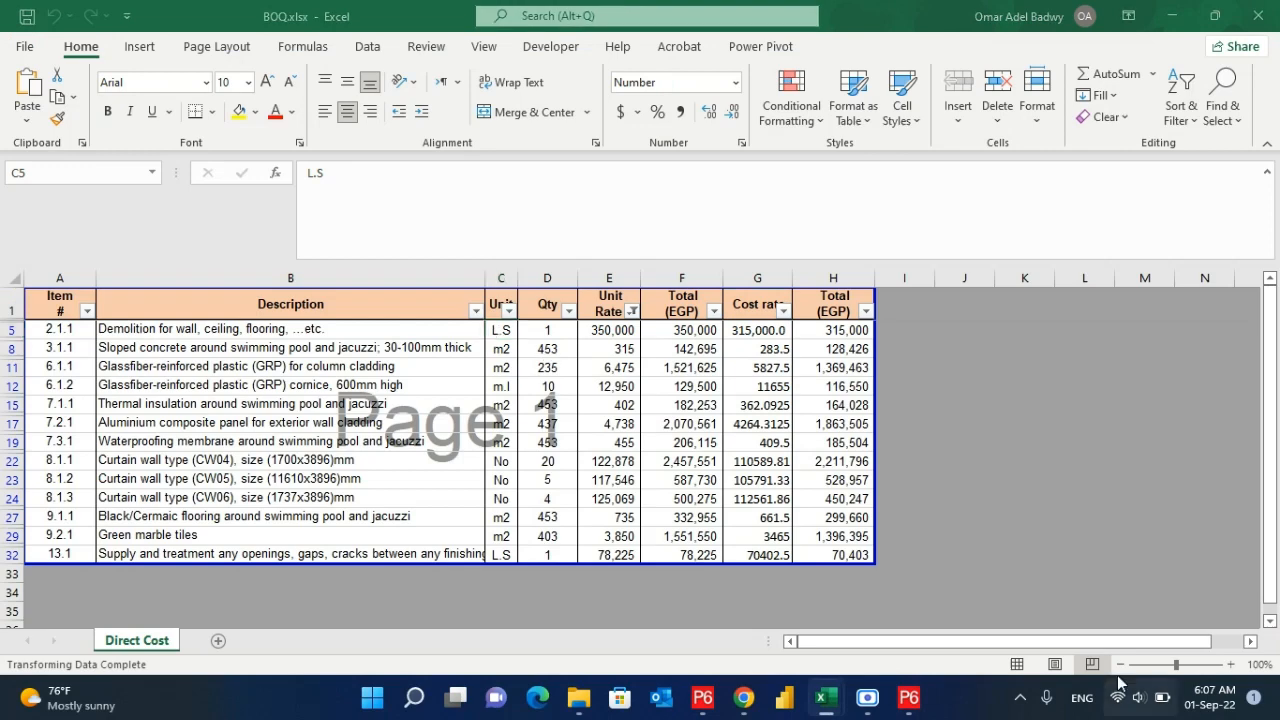
pyautogui.hotkey('alt', 'Tab')
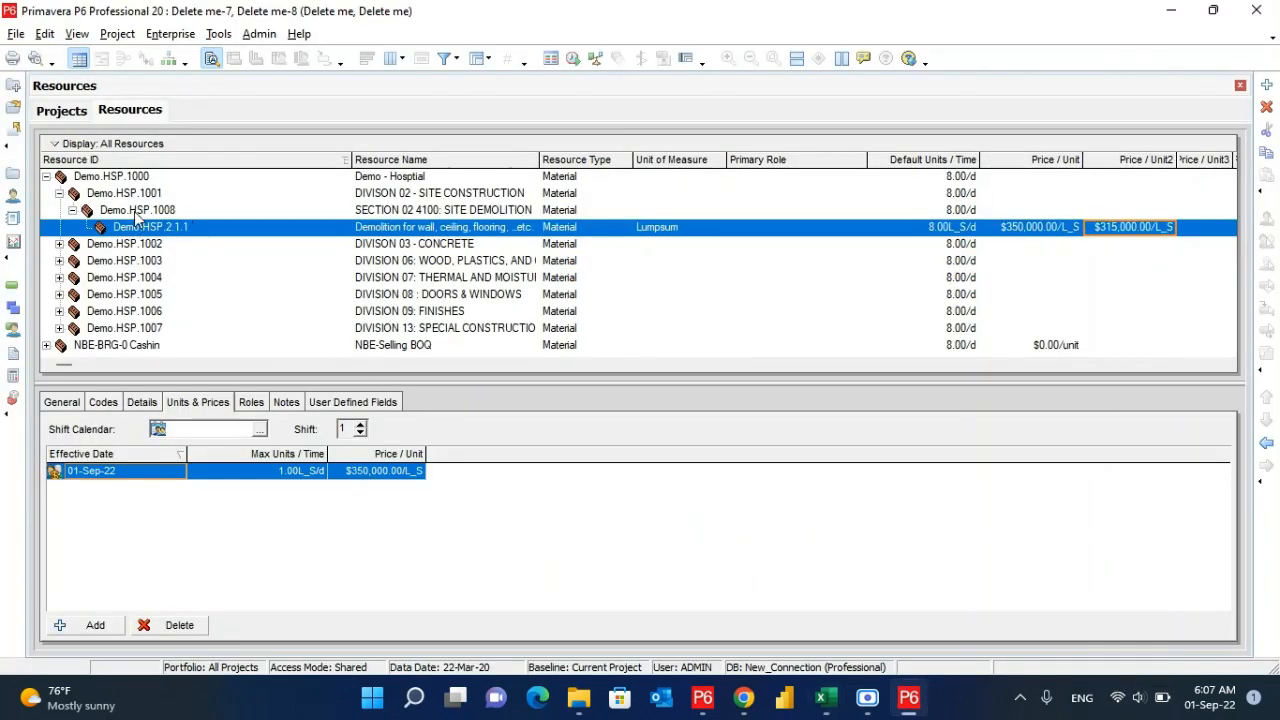
pyautogui.click(417, 178)
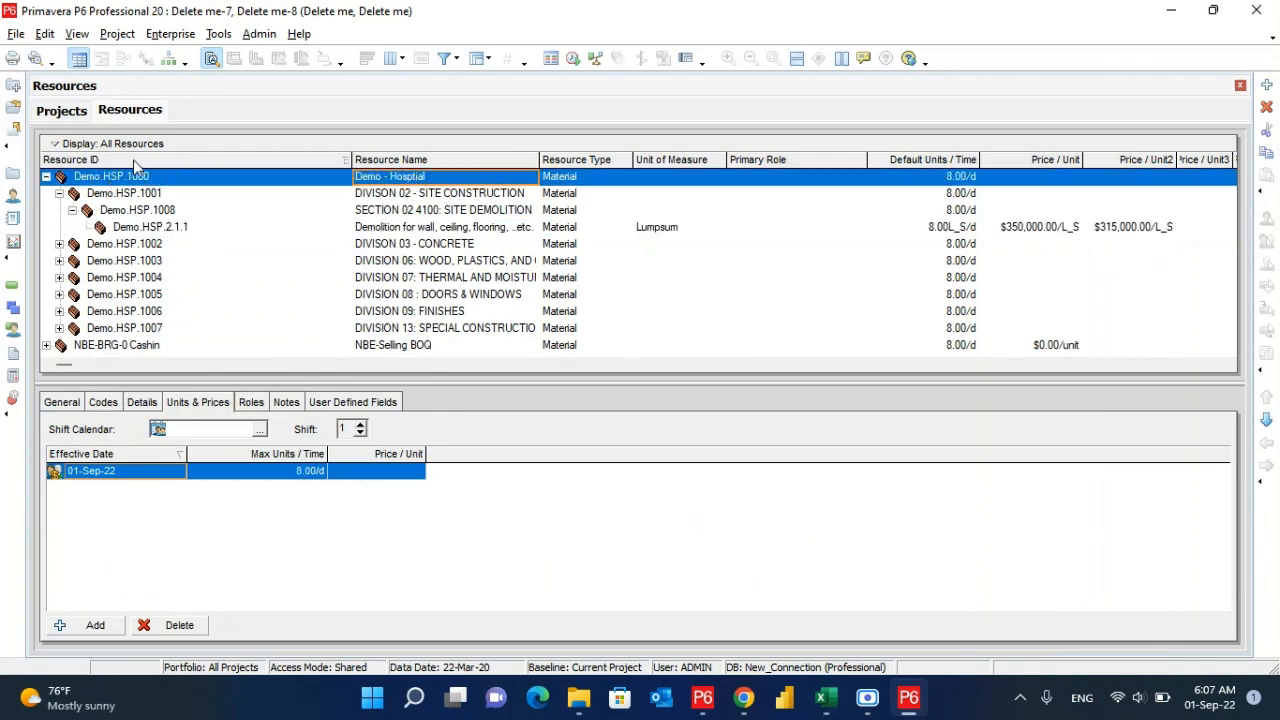
# - Switch to the Omega resource dictionary workbook and bring up the resource rates table on the Resource input sheet
pyautogui.hotkey('alt', 'Tab')
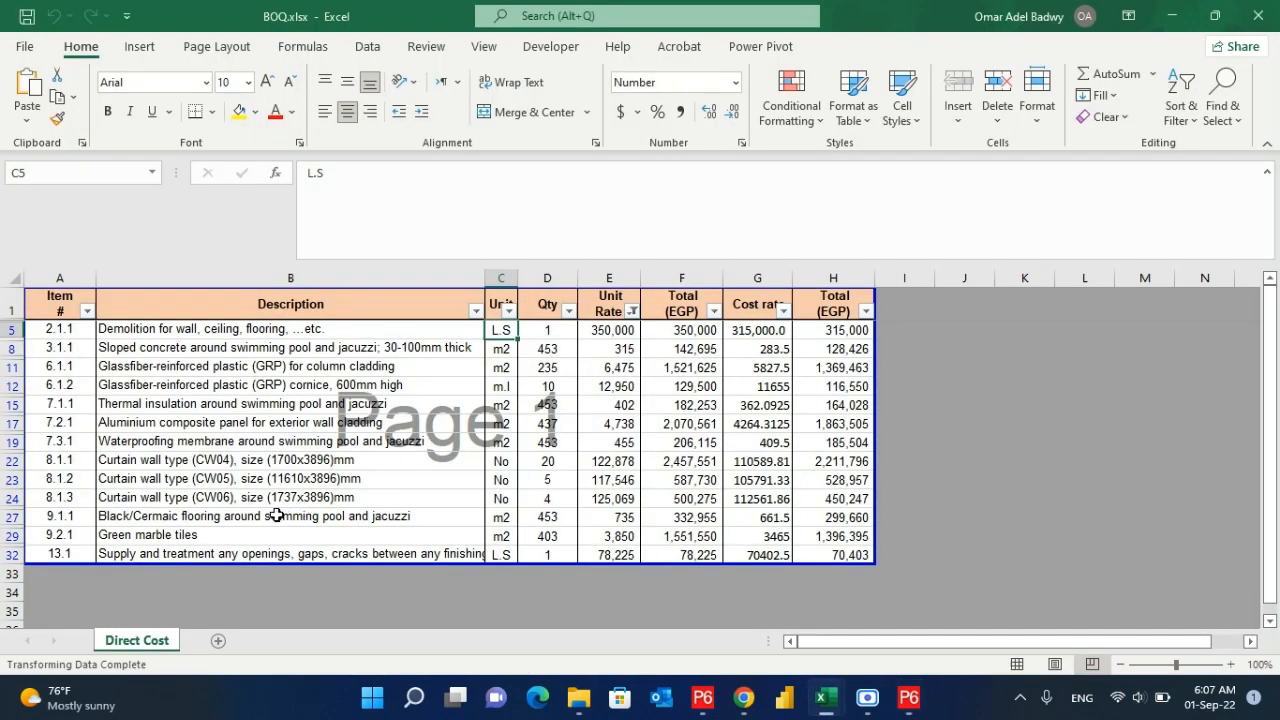
pyautogui.moveTo(825, 697)
pyautogui.click(787, 637)
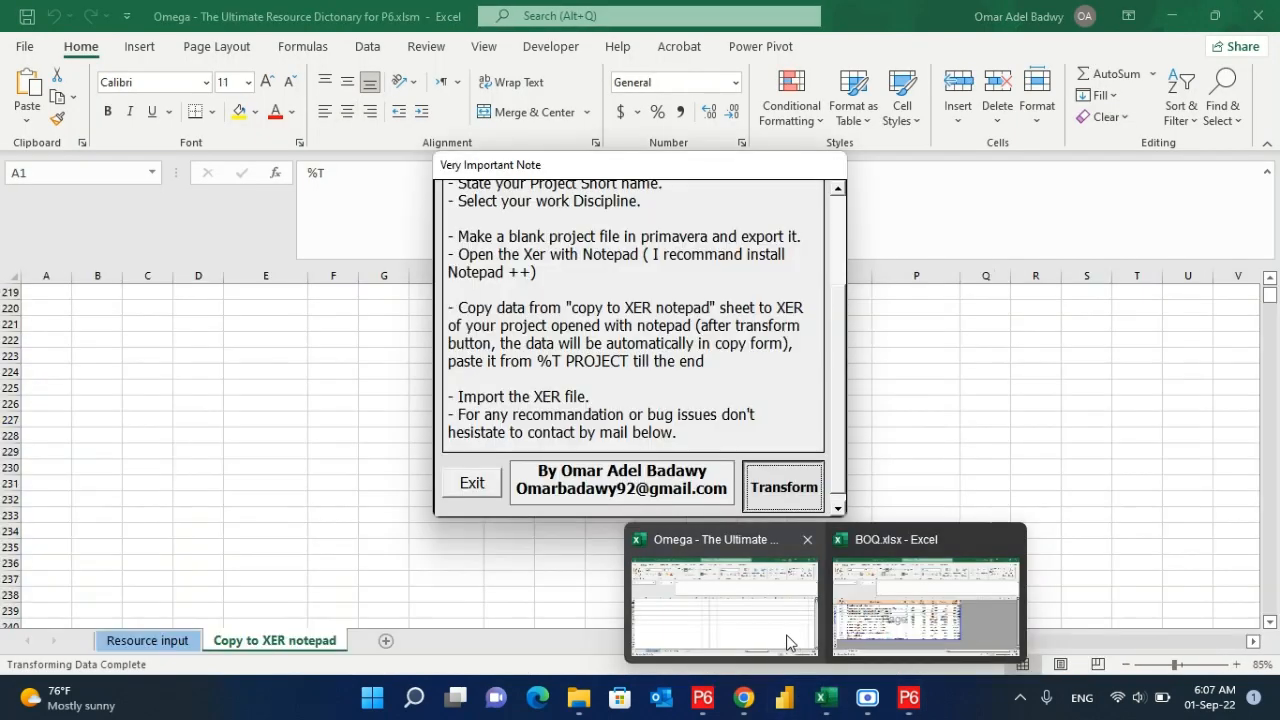
pyautogui.click(787, 637)
pyautogui.click(177, 640)
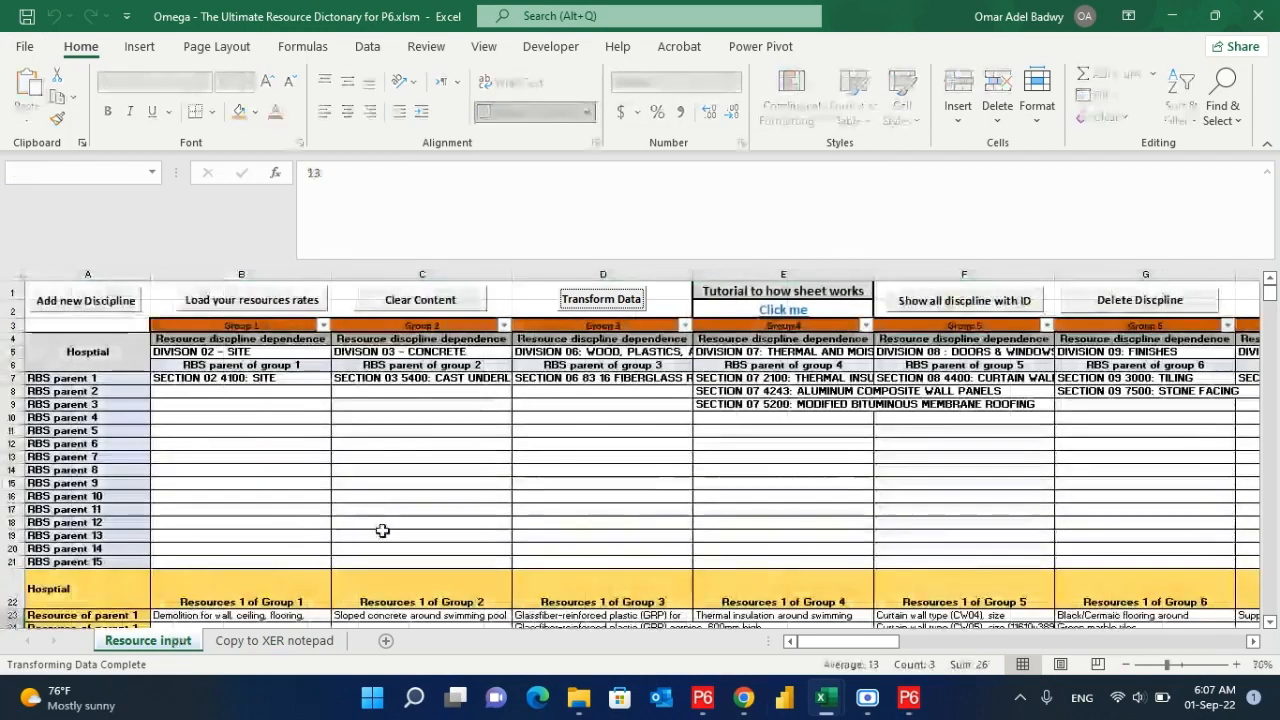
pyautogui.moveTo(814, 643)
pyautogui.mouseDown()
pyautogui.moveTo(863, 640)
pyautogui.moveTo(802, 641)
pyautogui.mouseUp()
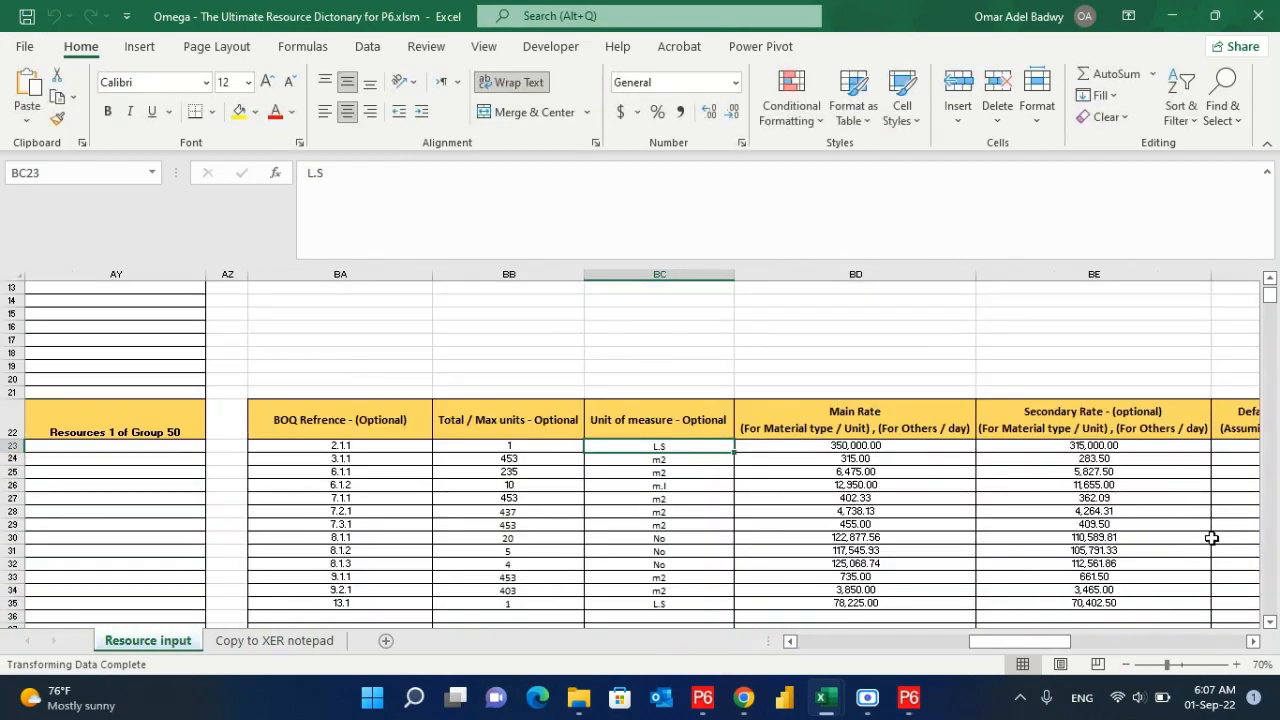
# - Enter default production rates per day of 350, 150 and 250 for the first three resources in BF23:BF25
pyautogui.click(1213, 538)
pyautogui.moveTo(1190, 449); pyautogui.dragTo(1041, 470)
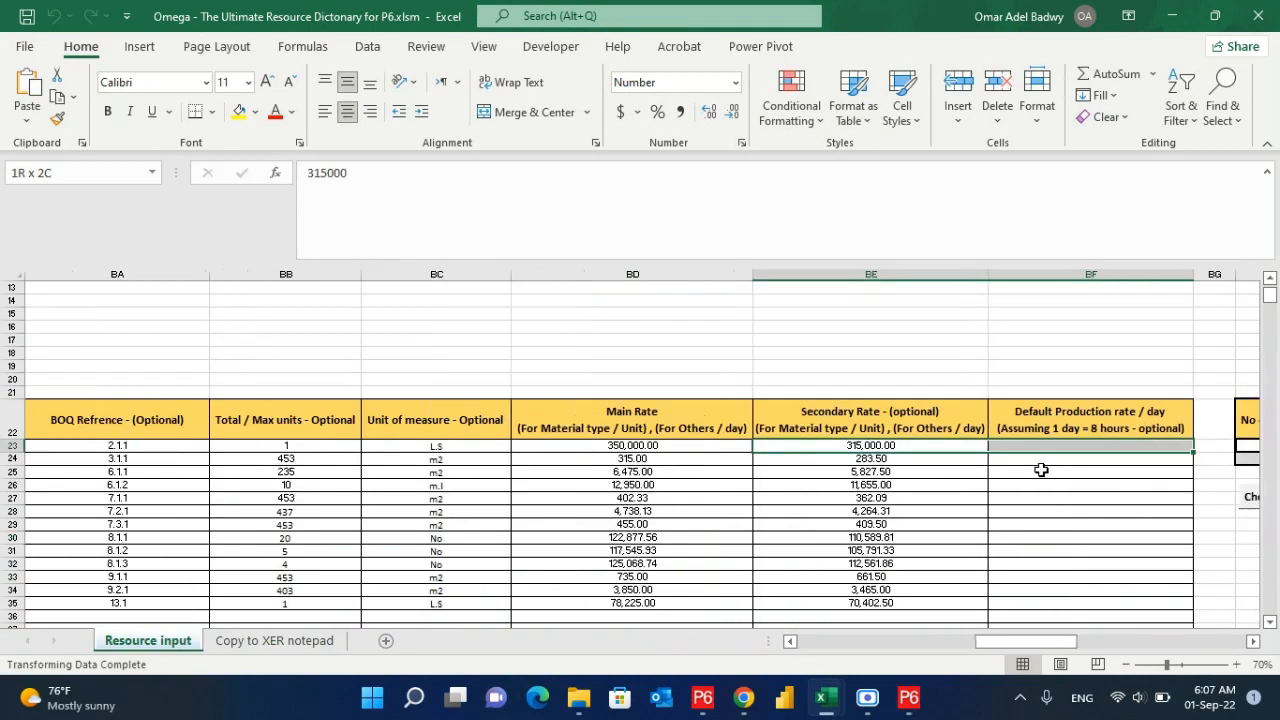
pyautogui.hscroll(1, 940, 470)
pyautogui.click(929, 449)
pyautogui.write('3')
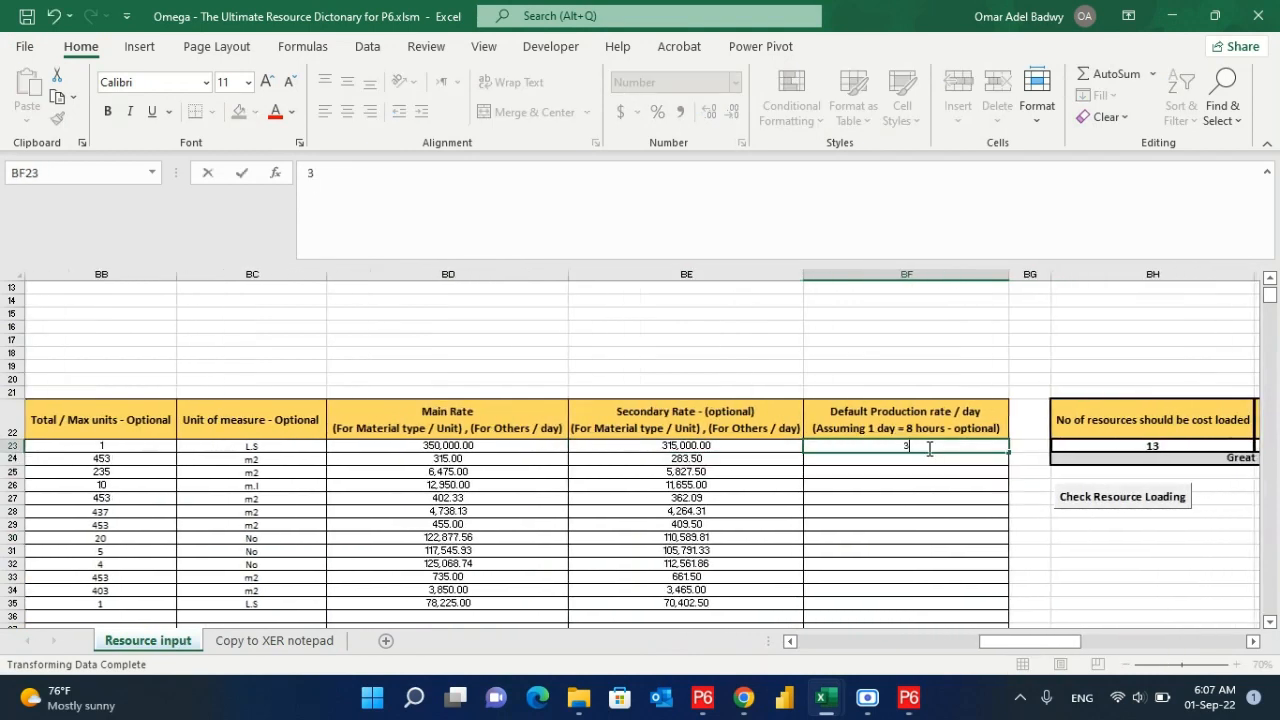
pyautogui.write('50')
pyautogui.press('Return')
pyautogui.write('150')
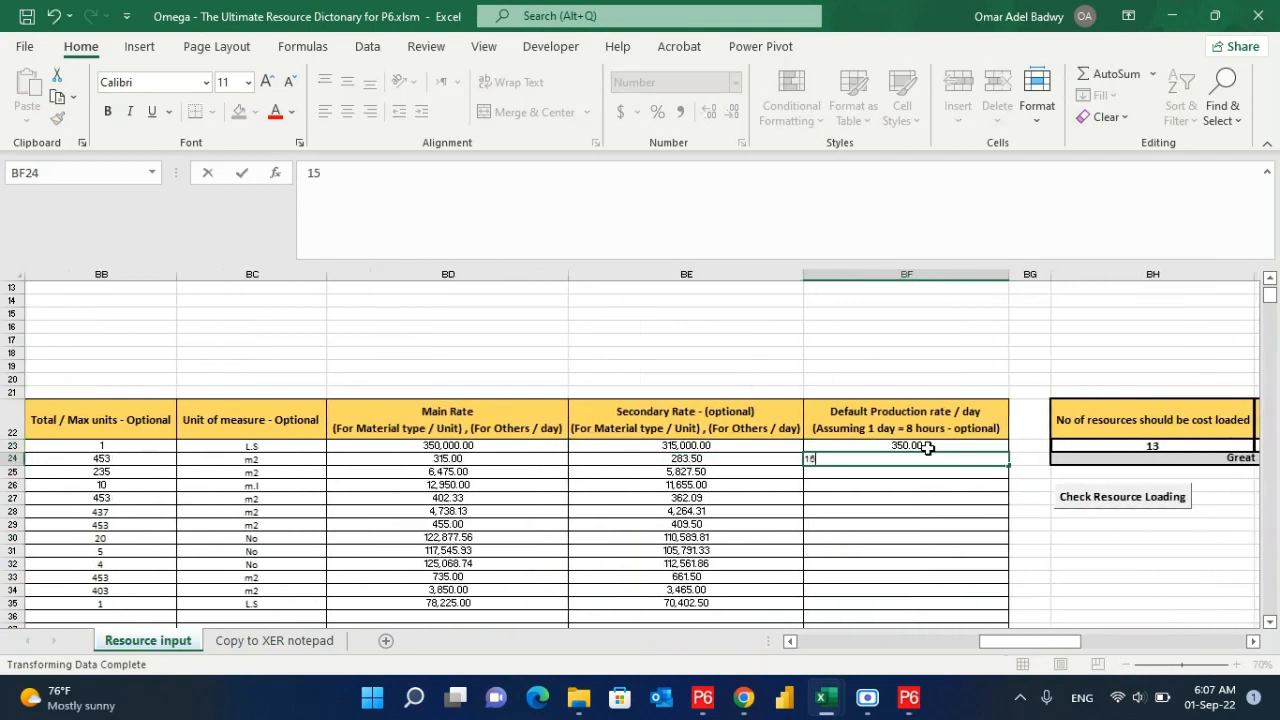
pyautogui.press('Return')
pyautogui.write('250')
pyautogui.press('Return')
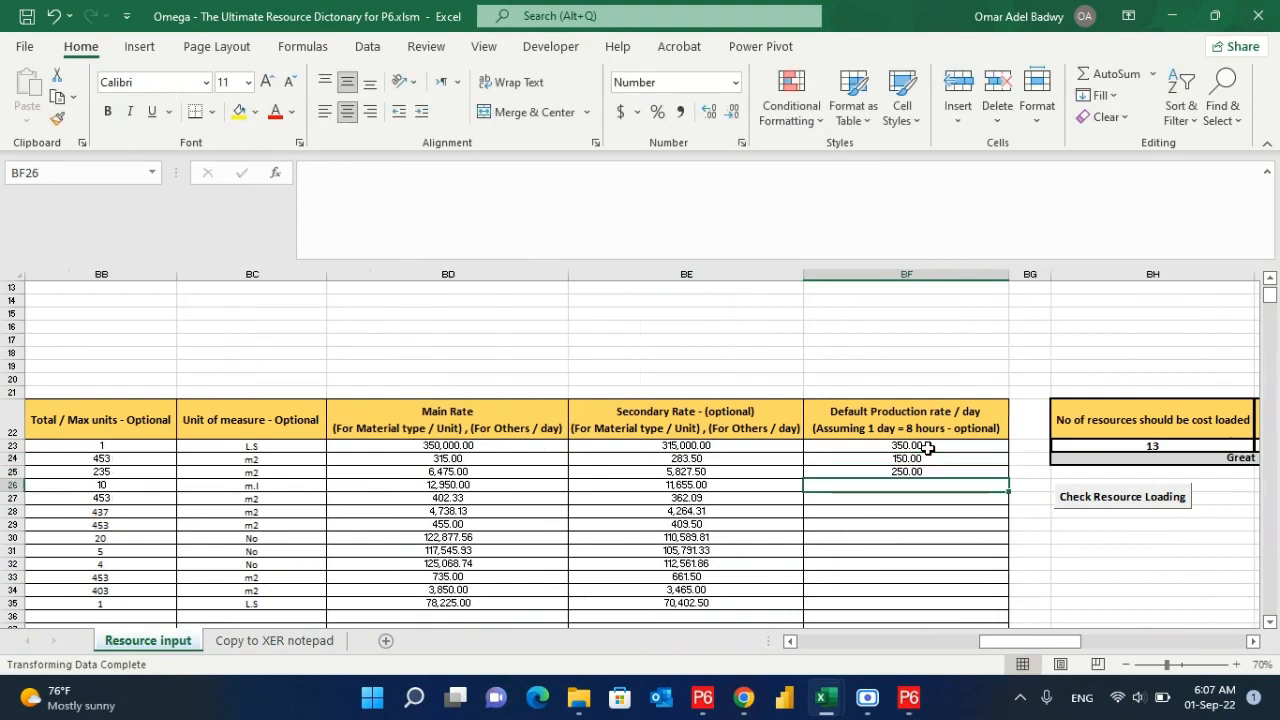
# - Set the fourth resource's default production rate in BF26 to 100
pyautogui.write('1000')
pyautogui.press('Return')
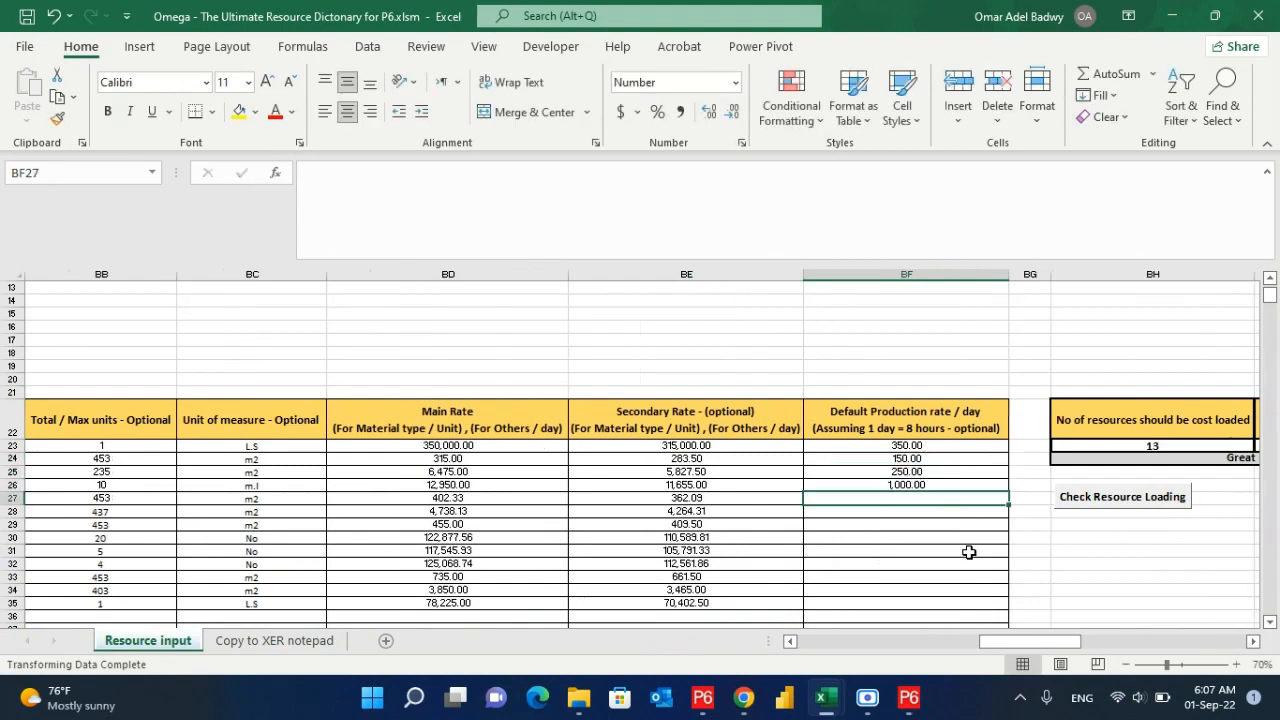
pyautogui.click(938, 486)
pyautogui.write('100')
pyautogui.press('Return')
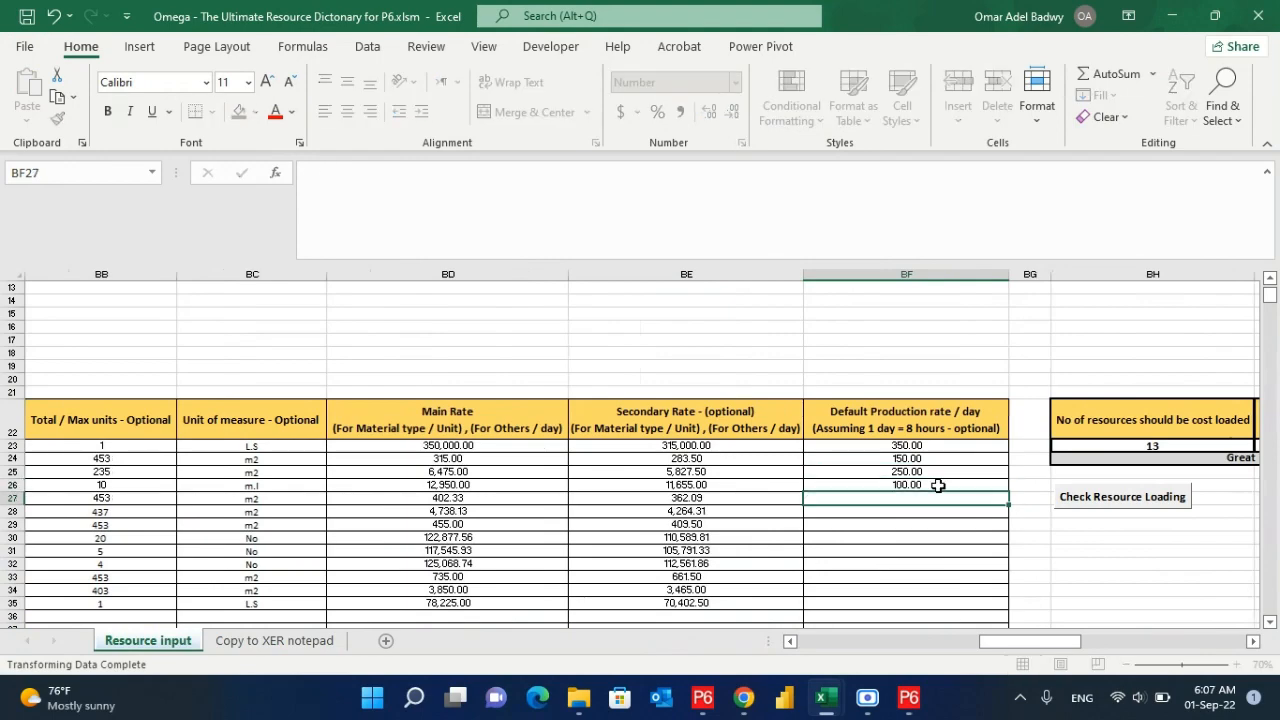
# - Start transforming the resource data again, keeping Demo as the project short name
pyautogui.scroll(3, 940, 486)
pyautogui.moveTo(1046, 641); pyautogui.dragTo(866, 641)
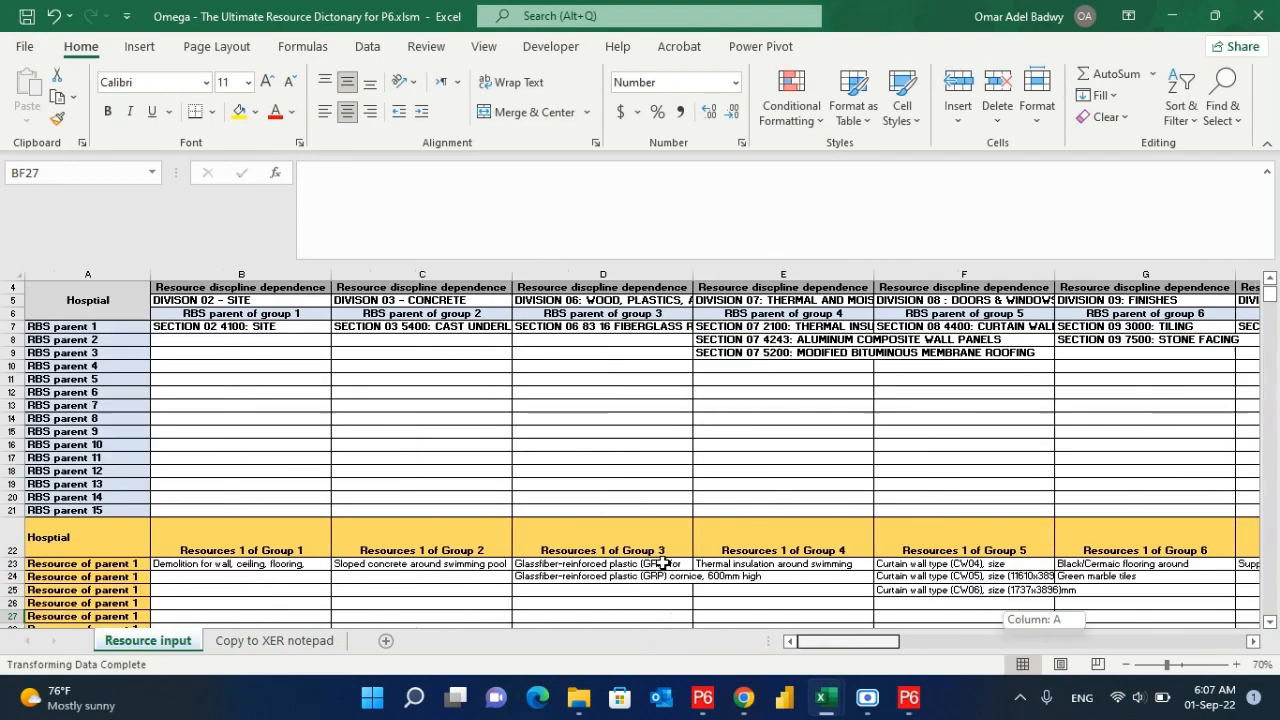
pyautogui.scroll(1, 571, 429)
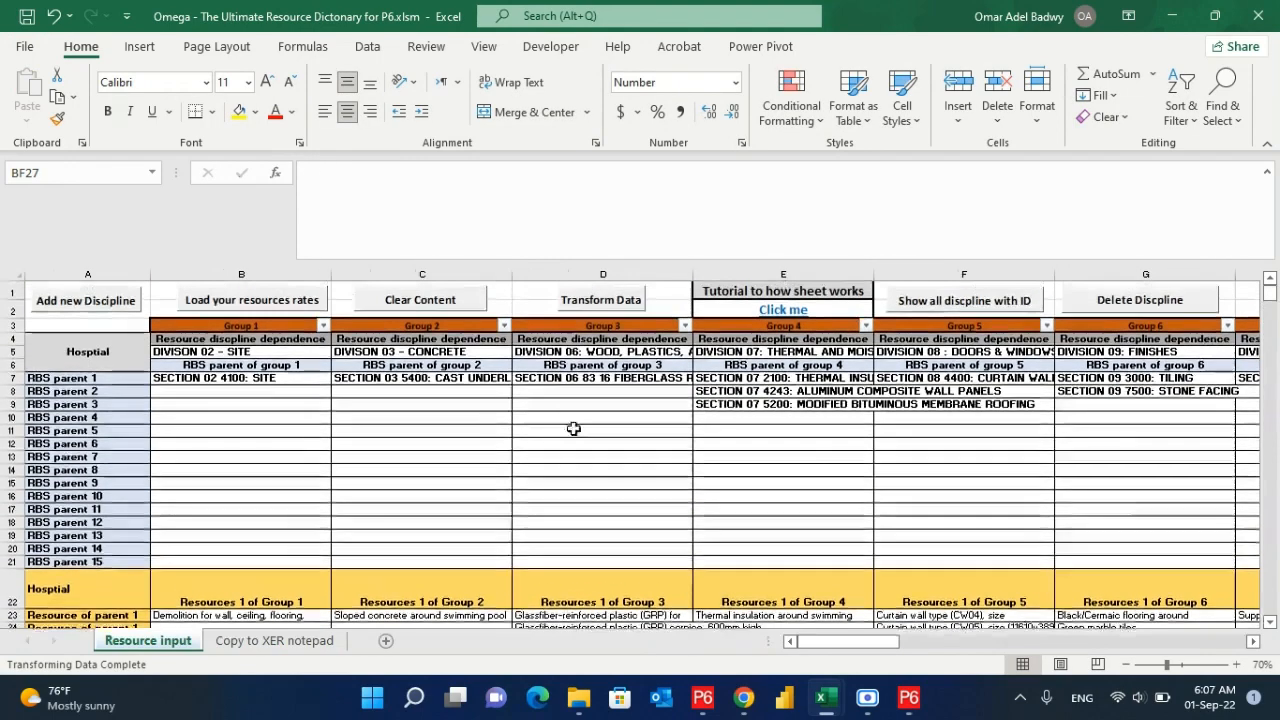
pyautogui.click(609, 300)
pyautogui.click(768, 489)
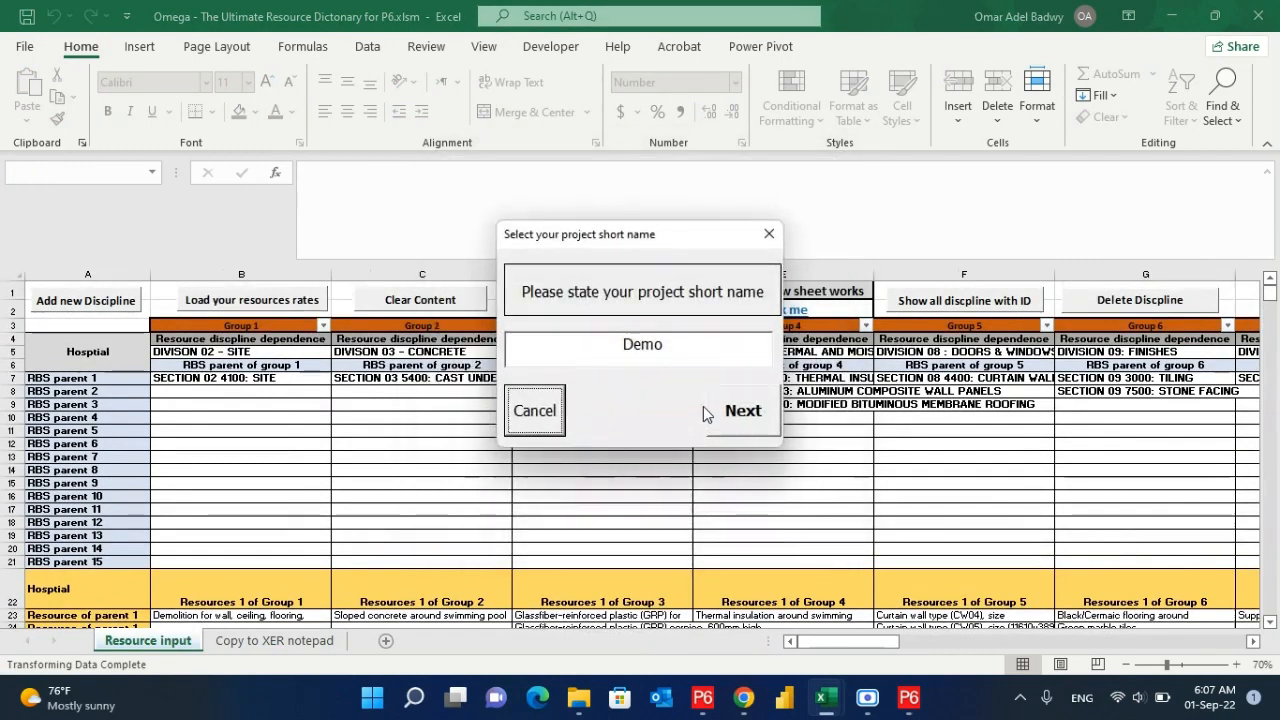
pyautogui.click(745, 412)
# - Choose the HVAC discipline and the Labor resource type, and confirm the data transformation
pyautogui.click(618, 364)
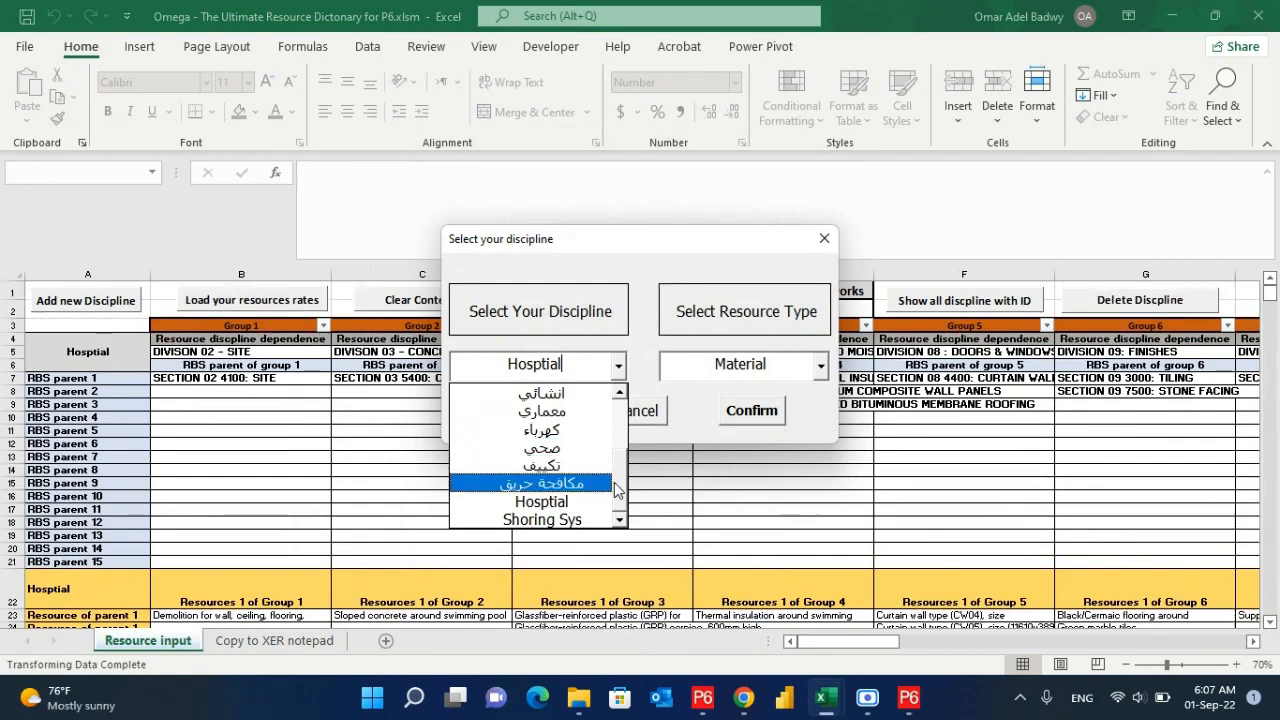
pyautogui.moveTo(617, 489); pyautogui.dragTo(617, 405)
pyautogui.click(586, 466)
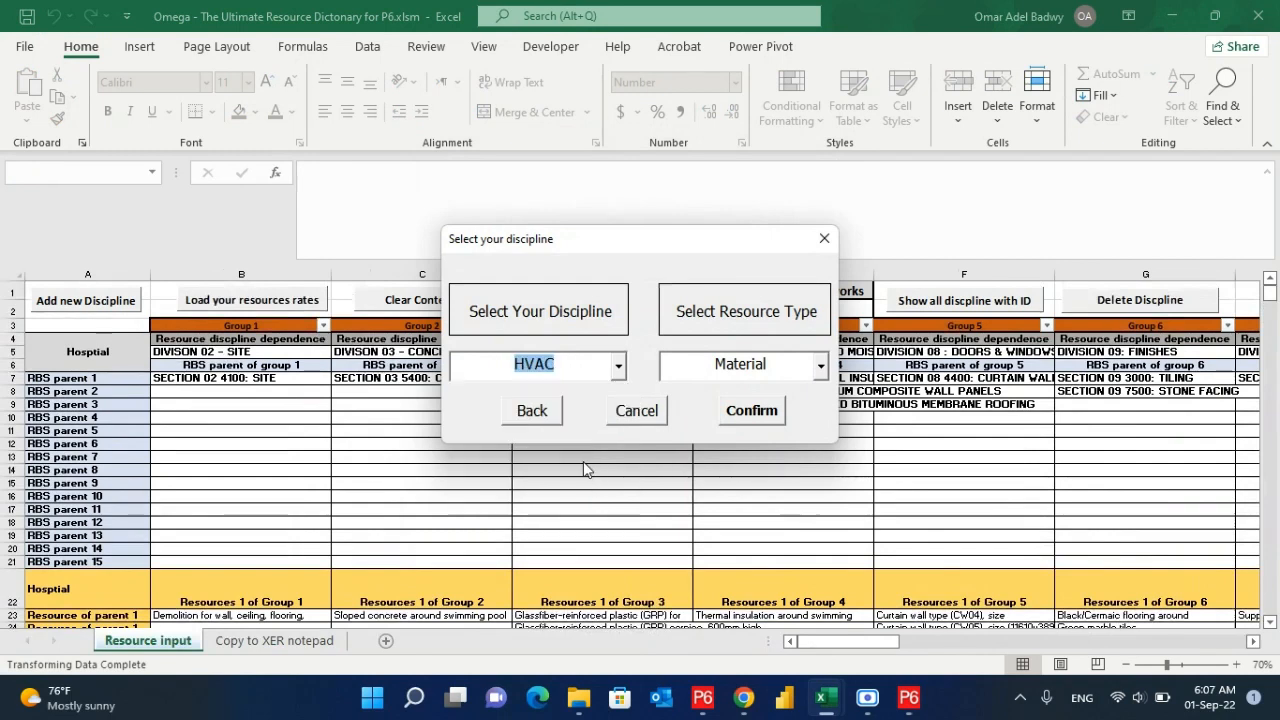
pyautogui.click(821, 367)
pyautogui.click(745, 409)
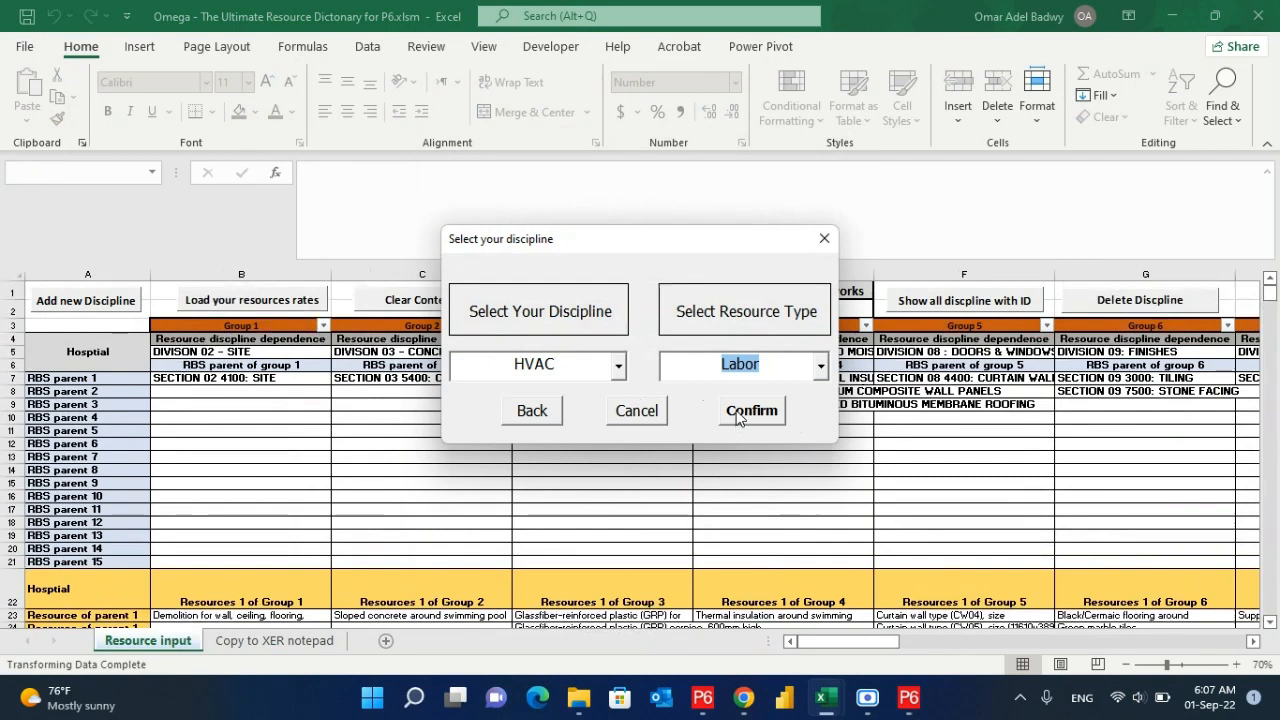
pyautogui.click(739, 412)
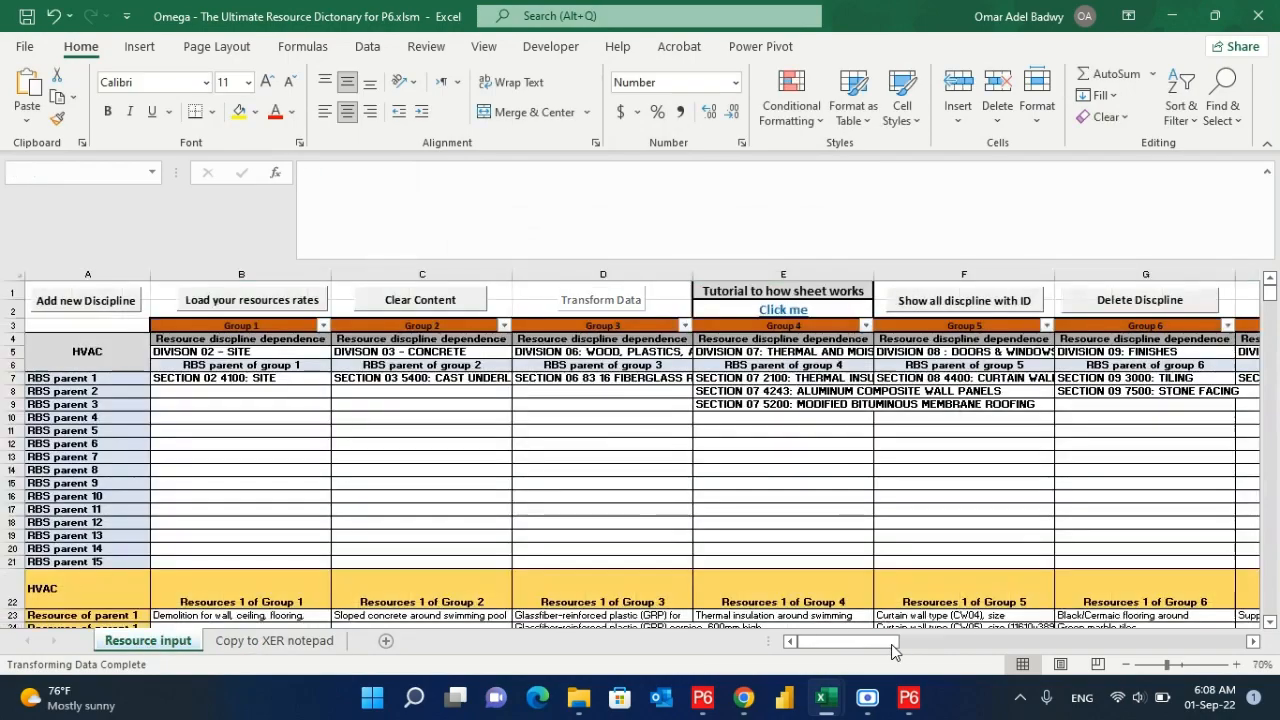
pyautogui.moveTo(891, 644); pyautogui.dragTo(1020, 642)
pyautogui.scroll(-4, 794, 531)
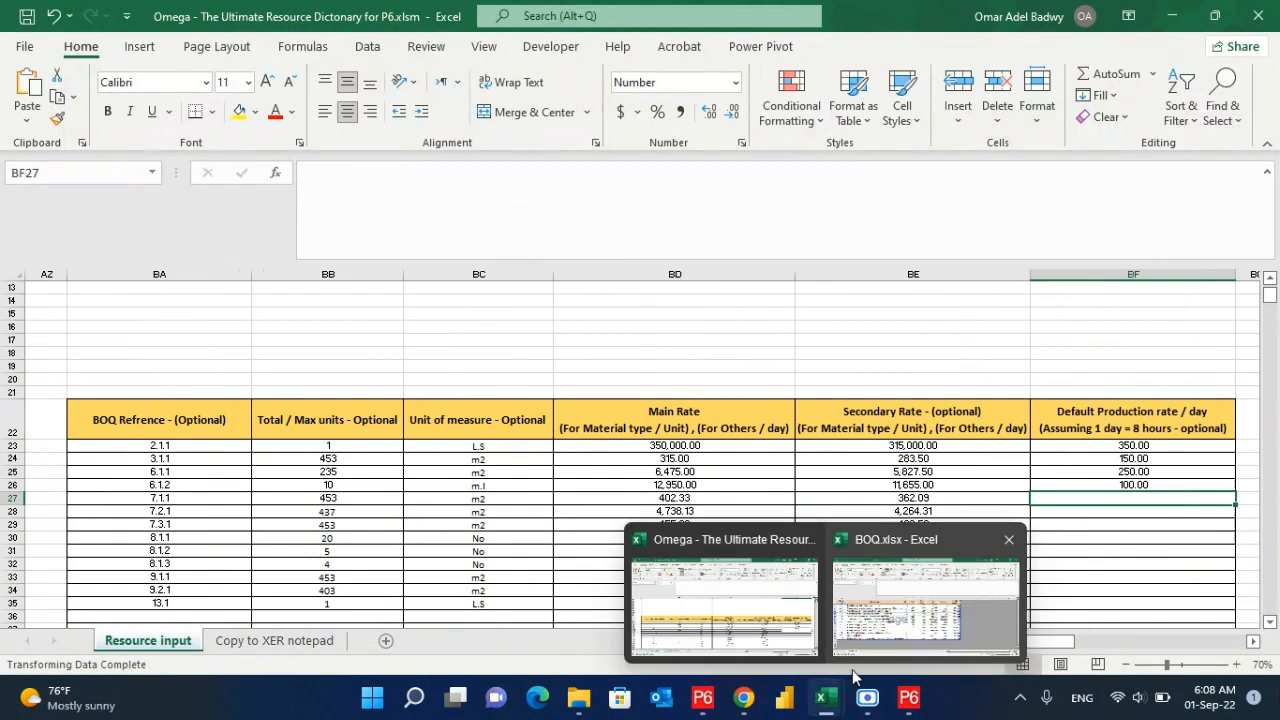
pyautogui.click(909, 702)
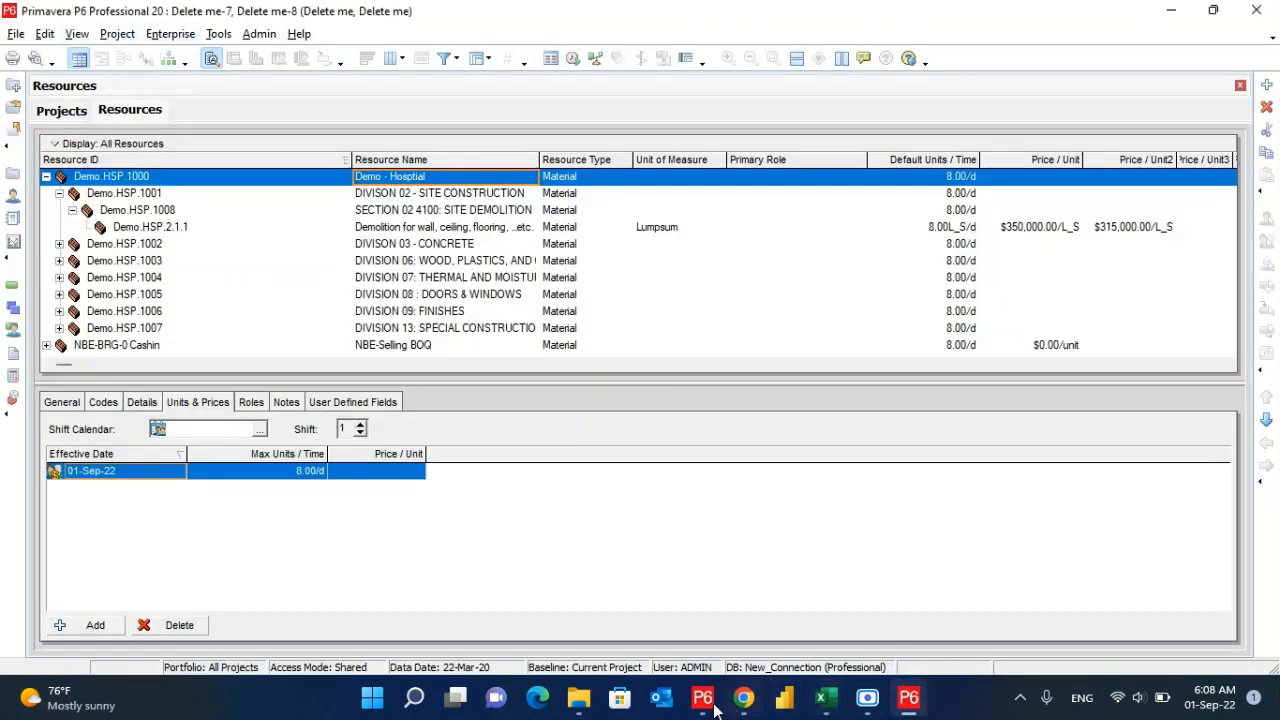
# - Open Resource load.xer from New folder (2) for editing in Notepad++
pyautogui.click(579, 697)
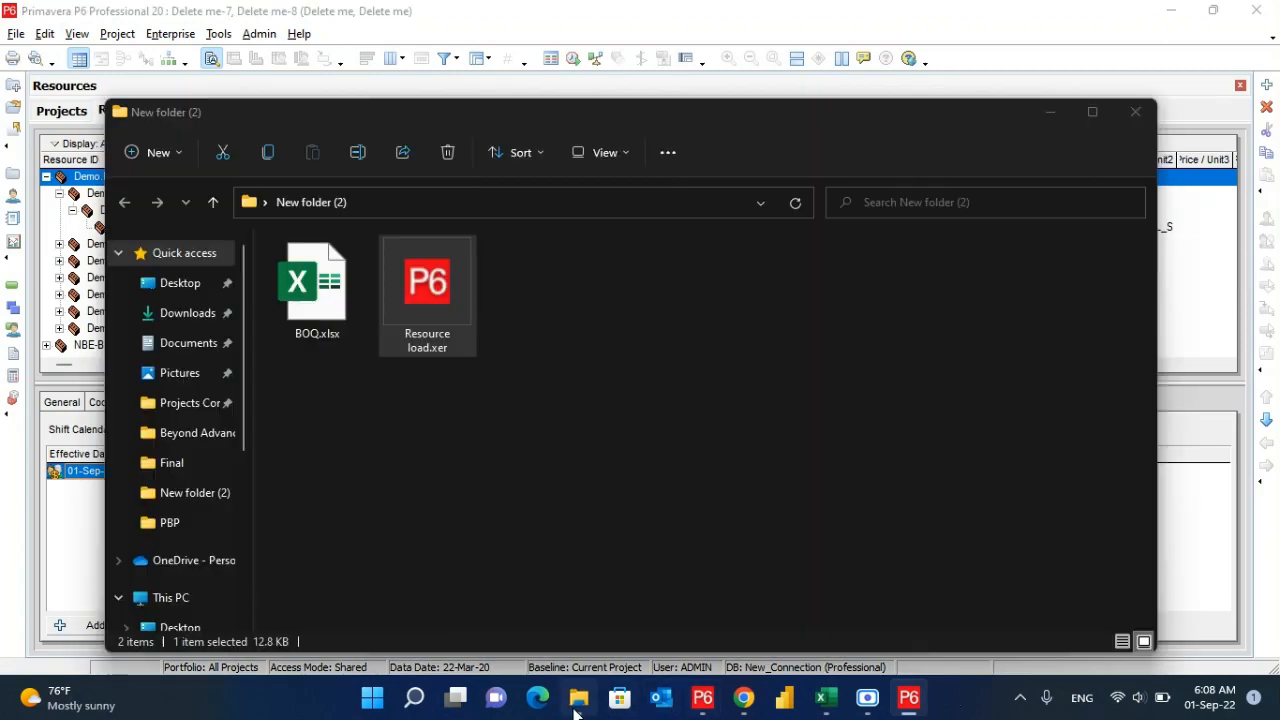
pyautogui.rightClick(420, 280)
pyautogui.click(508, 538)
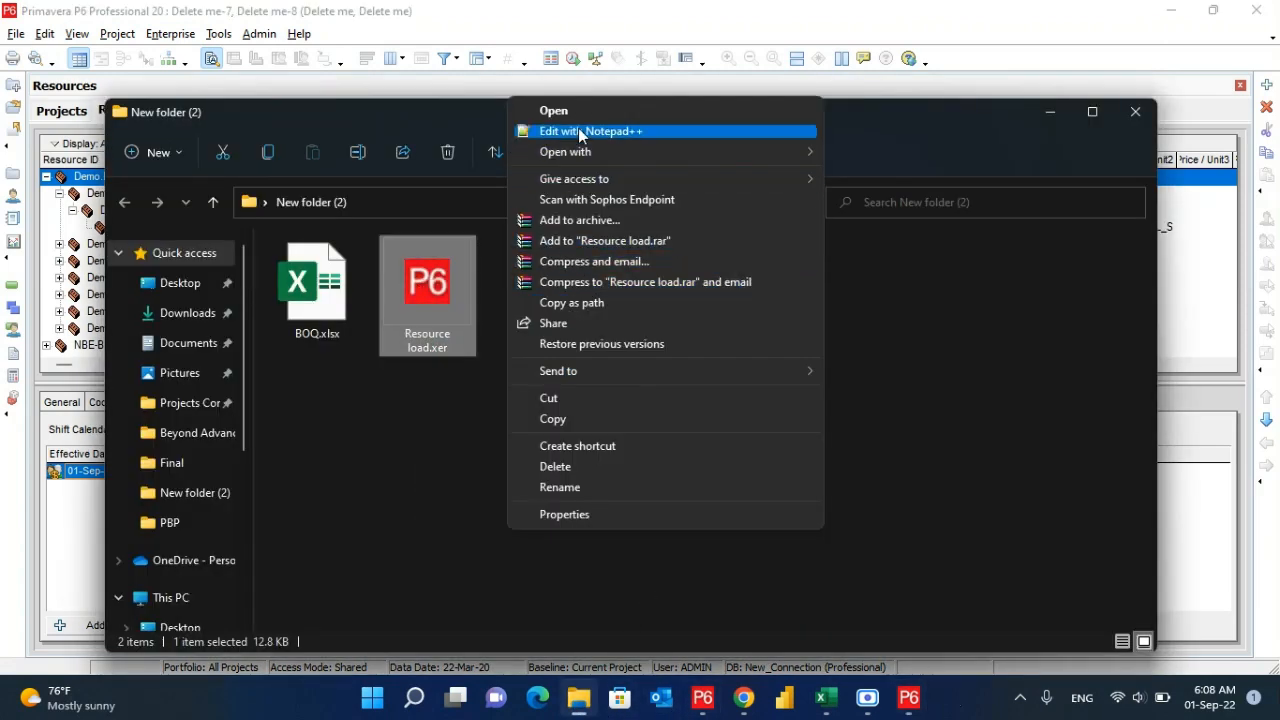
pyautogui.click(560, 131)
# - Replace the XER contents from %T PROJECT to the end with the transformed data and save the file
pyautogui.scroll(-4, 206, 457)
pyautogui.moveTo(186, 471); pyautogui.dragTo(25, 516)
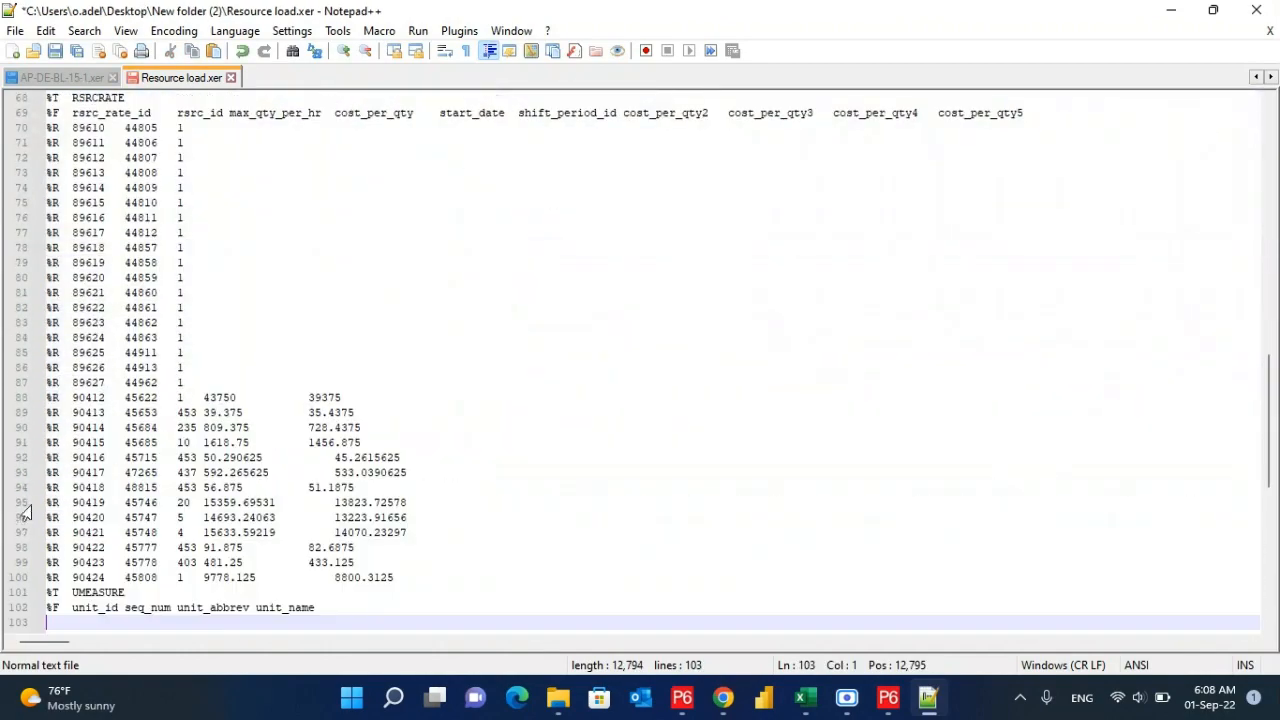
pyautogui.click(50, 53)
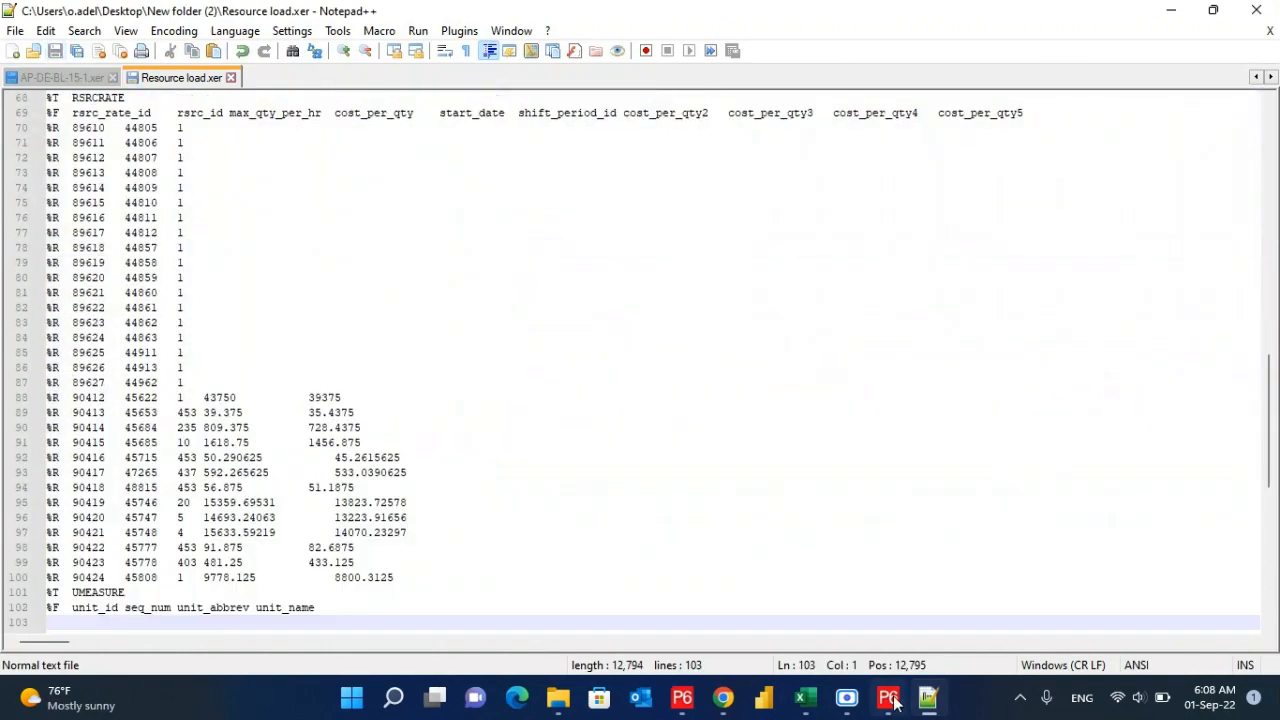
# - Switch to Primavera P6 and begin importing Resource load.xer, continuing to the project options
pyautogui.click(888, 697)
pyautogui.click(16, 33)
pyautogui.click(30, 51)
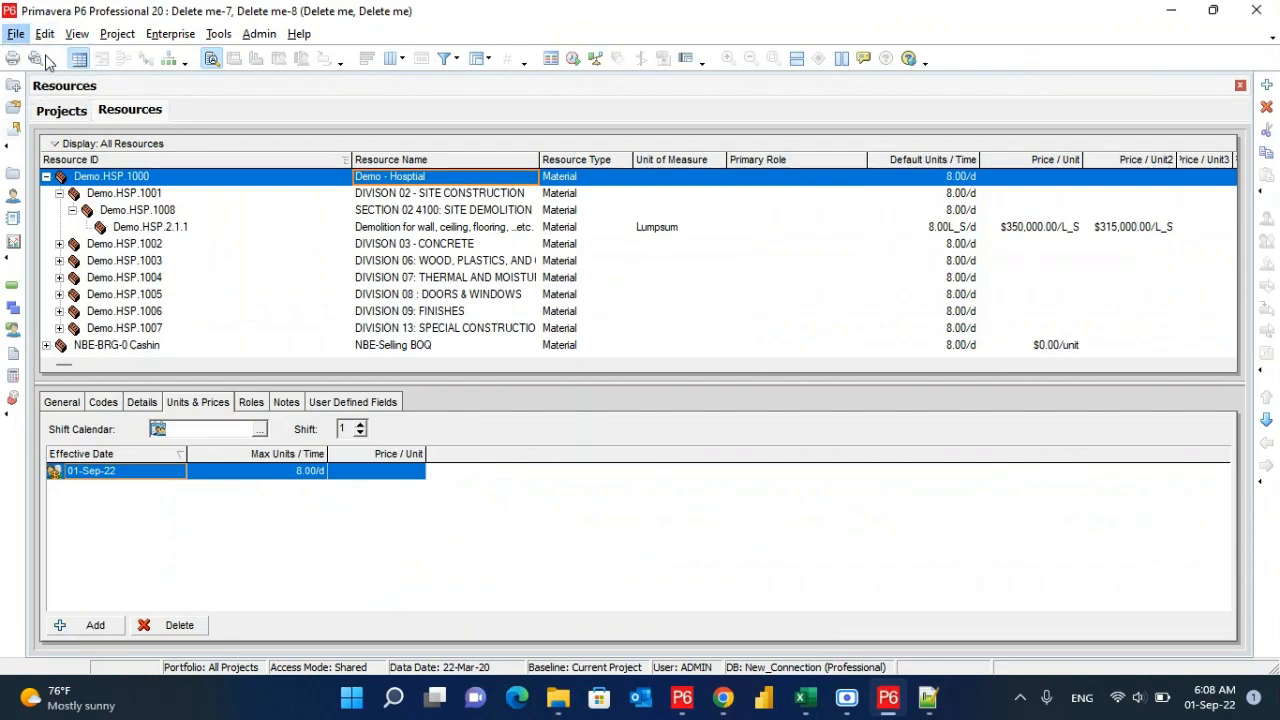
pyautogui.click(750, 508)
pyautogui.click(750, 508)
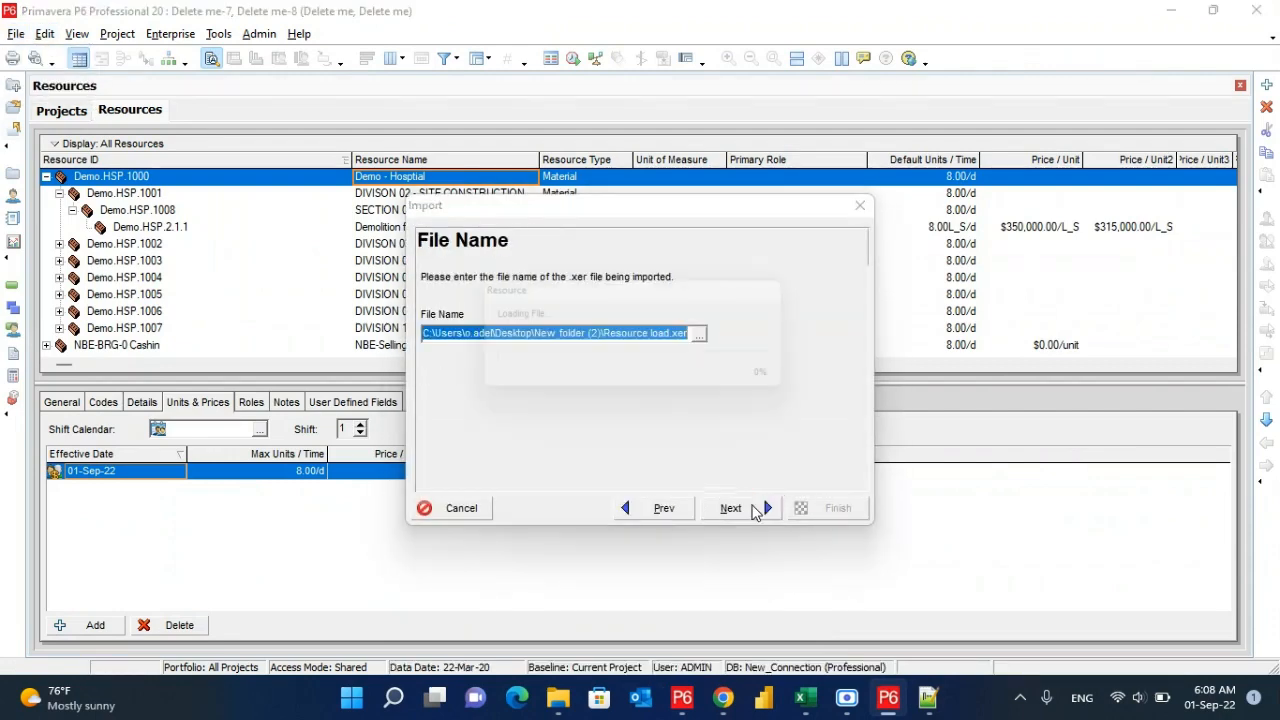
pyautogui.click(752, 509)
pyautogui.press('Return')
# - Import the Delete me project as a new project under the Beyond Advance EPS and finish the import
pyautogui.click(852, 390)
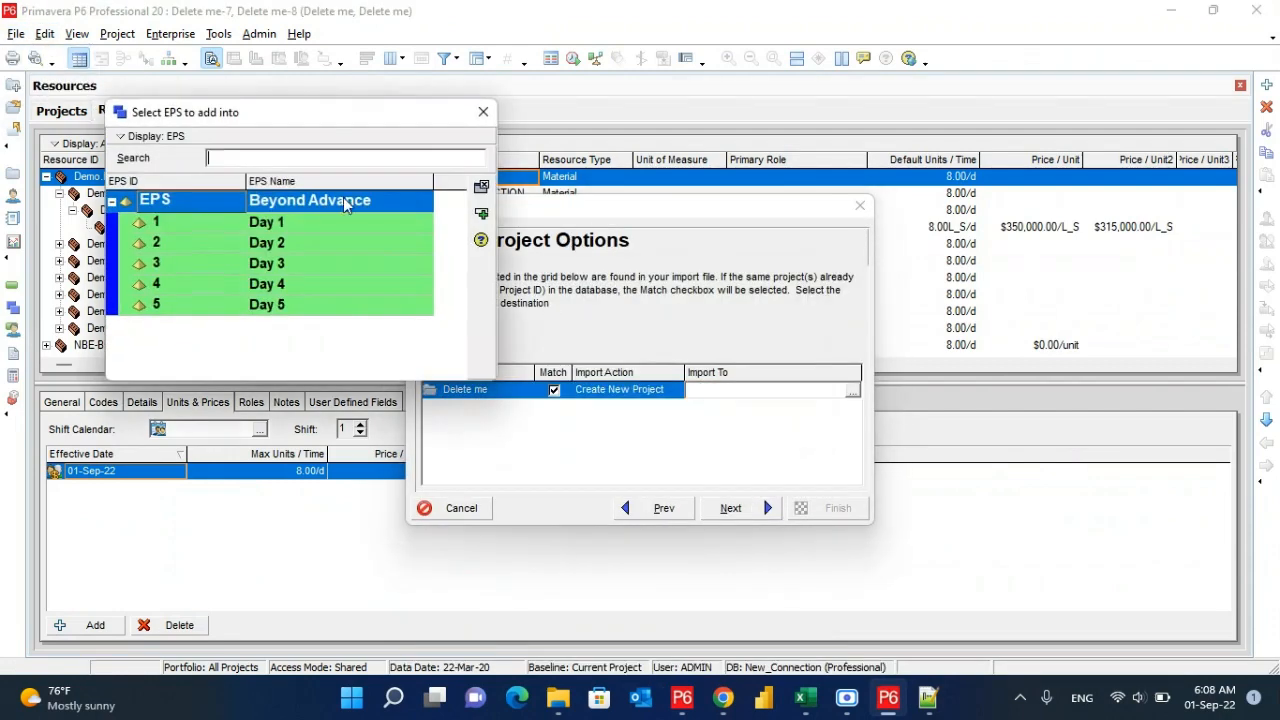
pyautogui.doubleClick(345, 204)
pyautogui.click(738, 510)
pyautogui.click(803, 508)
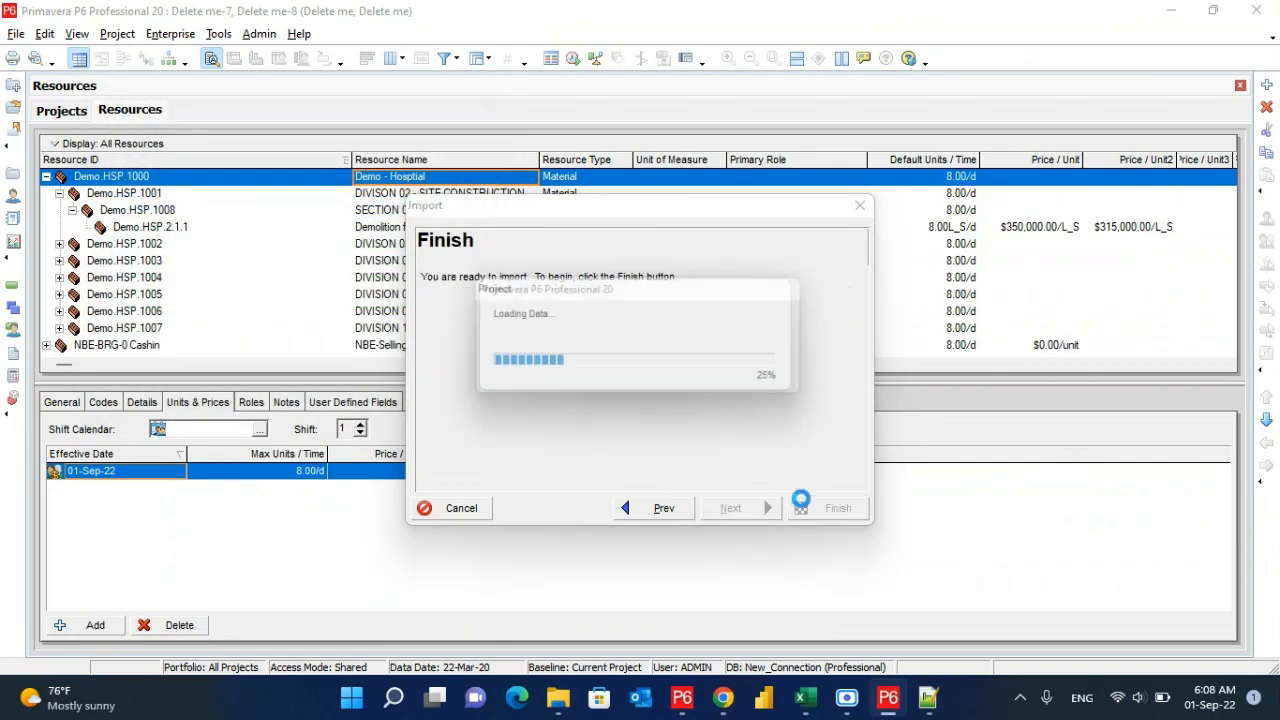
pyautogui.click(815, 506)
# - Collapse the resource tree, then expand Demo - HVAC down to the demolition resource and inspect its default units per time
pyautogui.rightClick(142, 212)
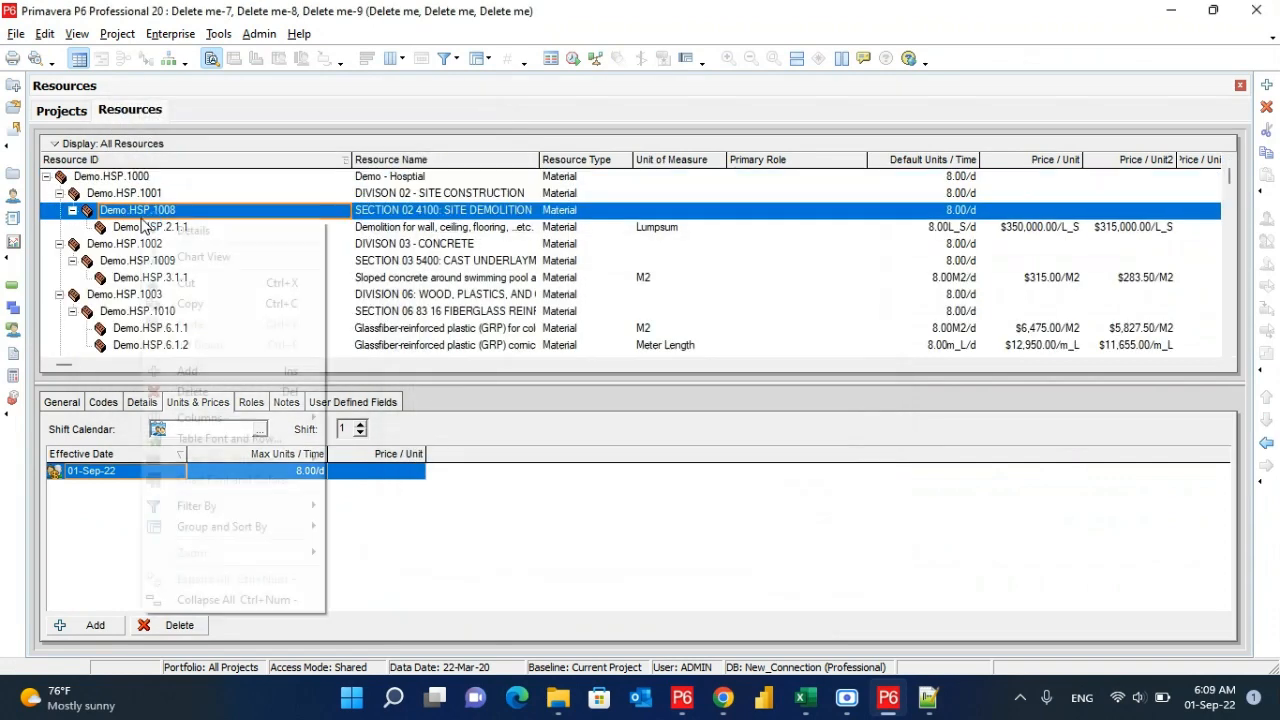
pyautogui.click(233, 599)
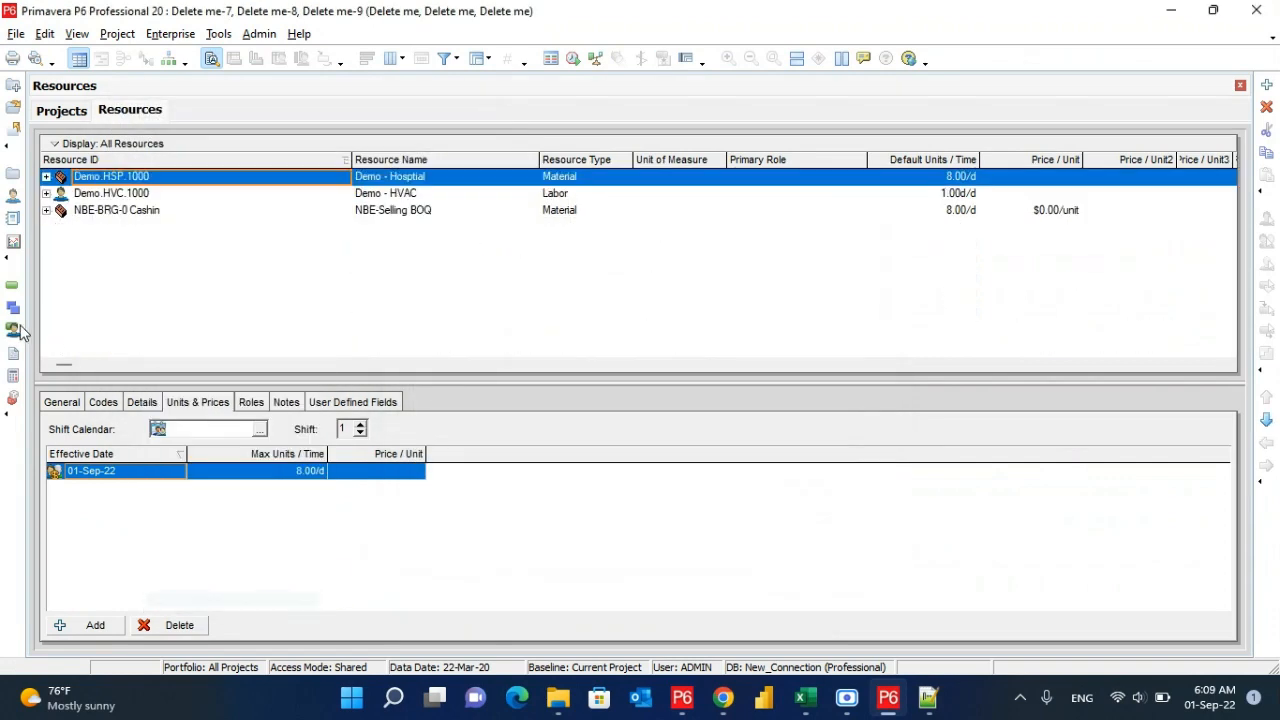
pyautogui.click(47, 194)
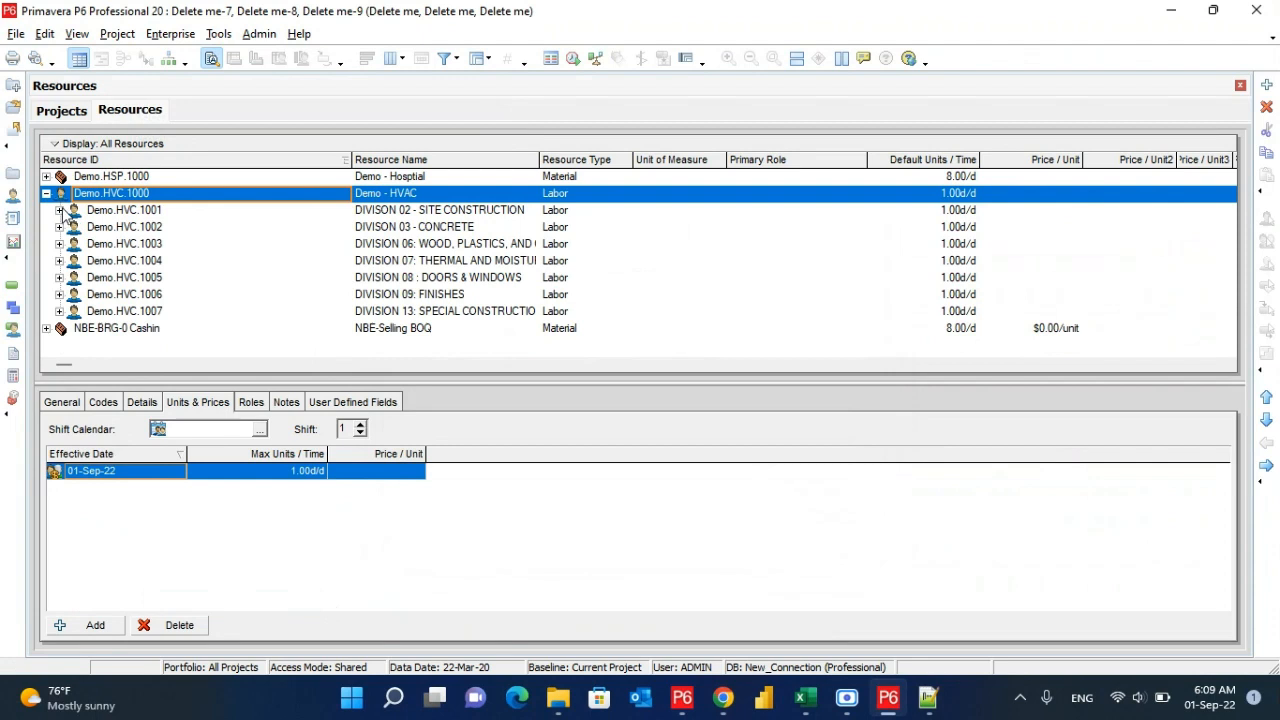
pyautogui.click(59, 210)
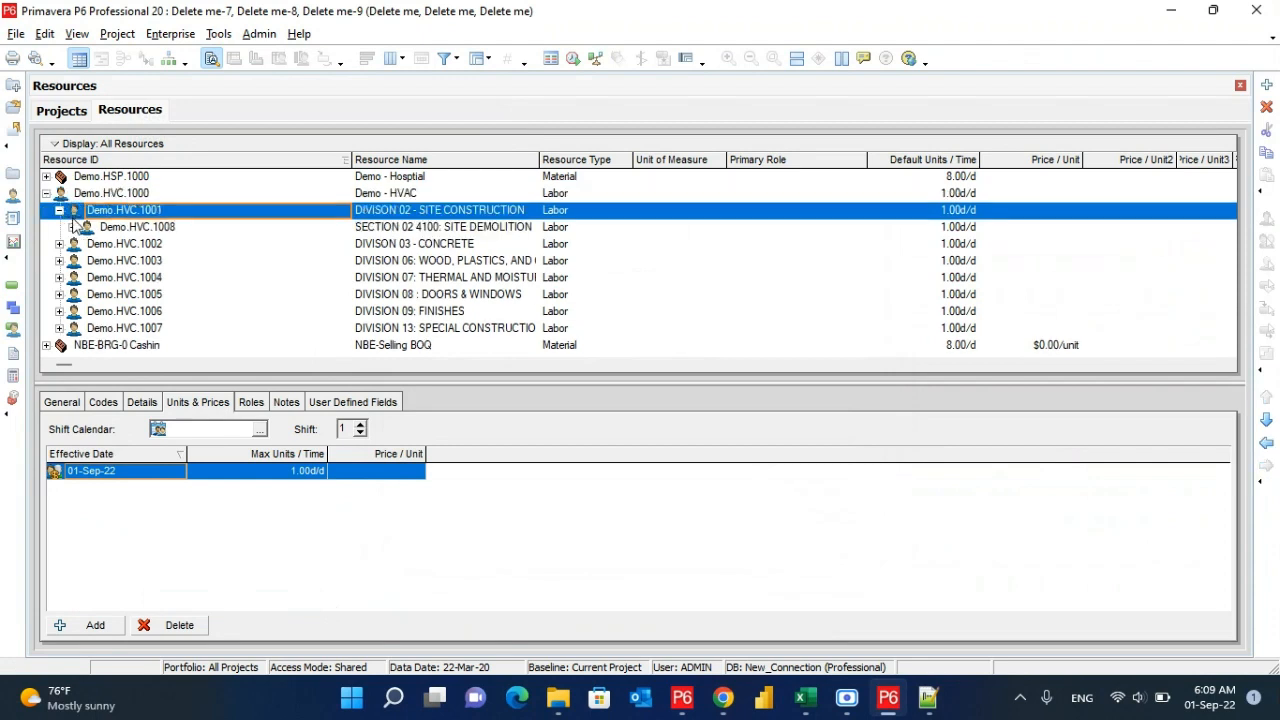
pyautogui.click(72, 227)
pyautogui.click(183, 243)
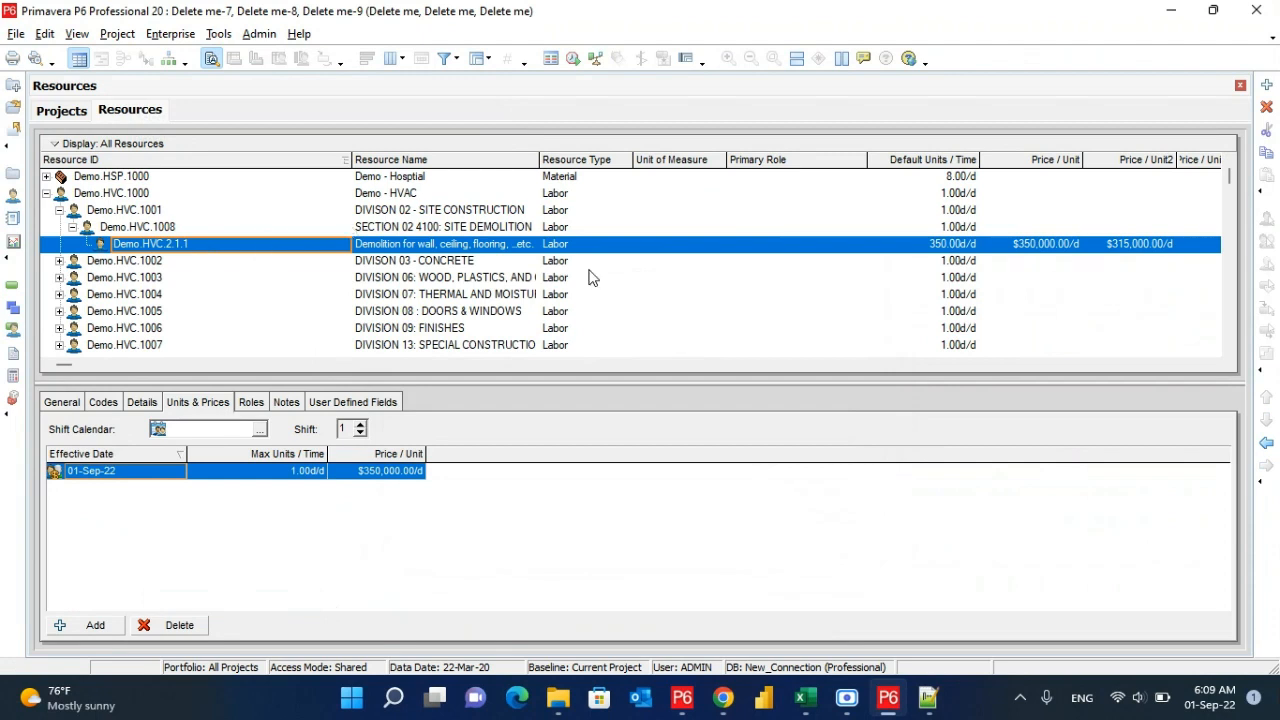
pyautogui.click(957, 245)
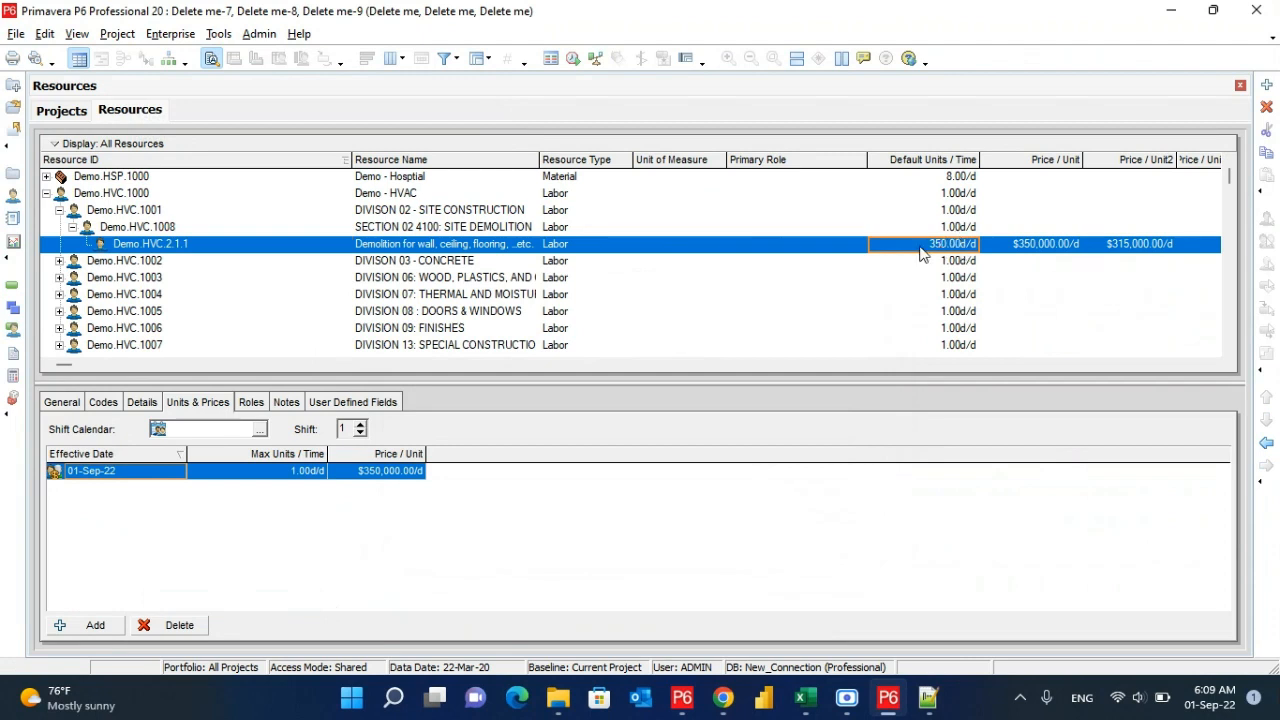
# - Expand DIVISON 03 - CONCRETE to the sloped concrete resource and compare its default units with the production rate in the Omega Excel workbook
pyautogui.click(60, 261)
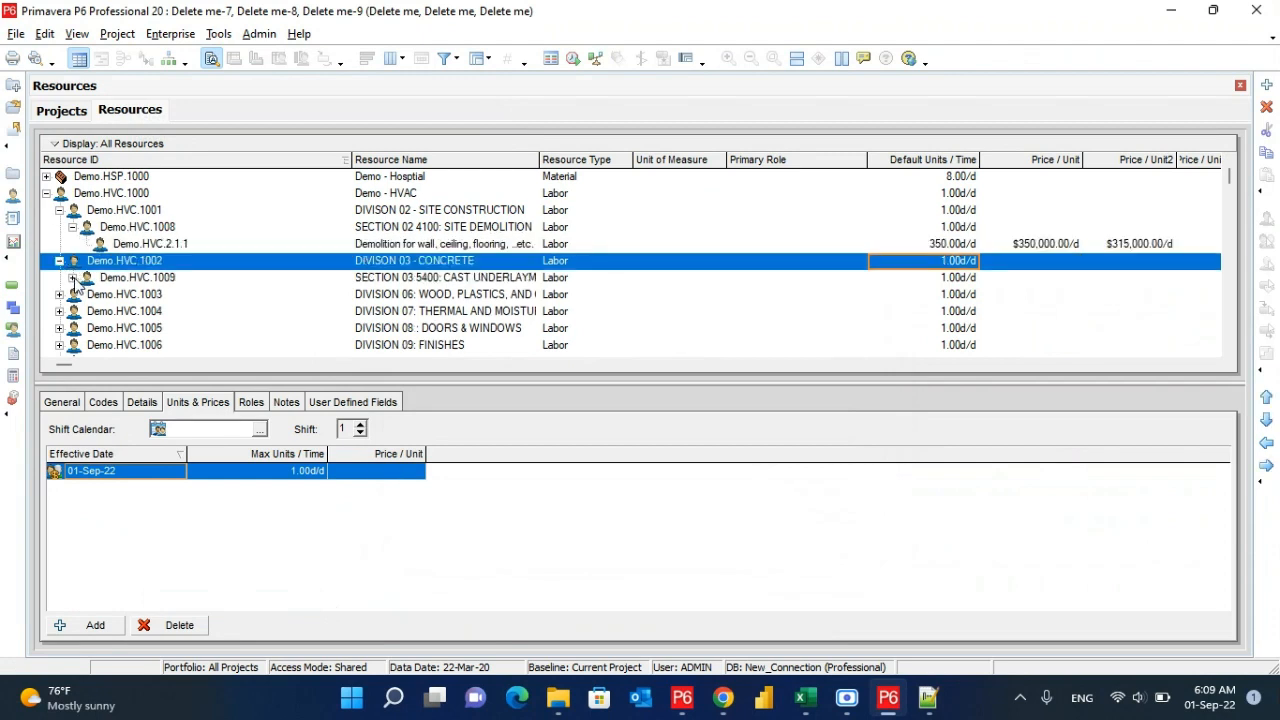
pyautogui.click(72, 278)
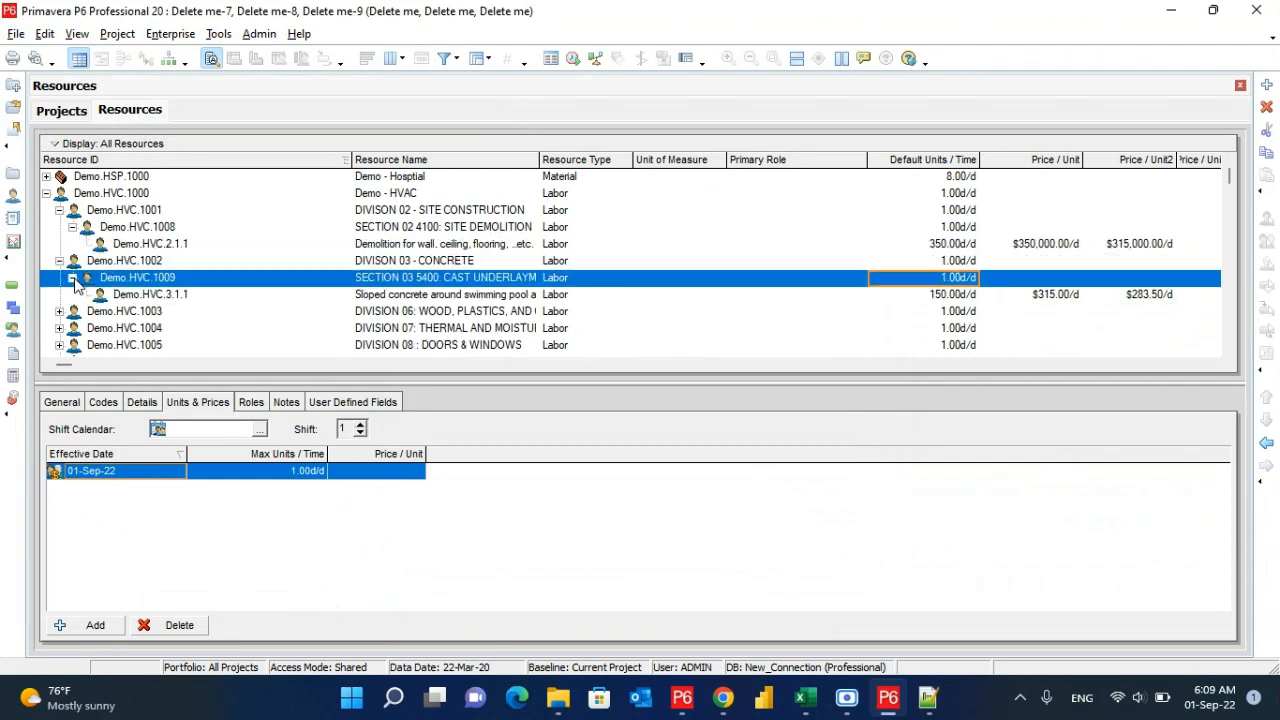
pyautogui.click(962, 296)
pyautogui.moveTo(805, 698)
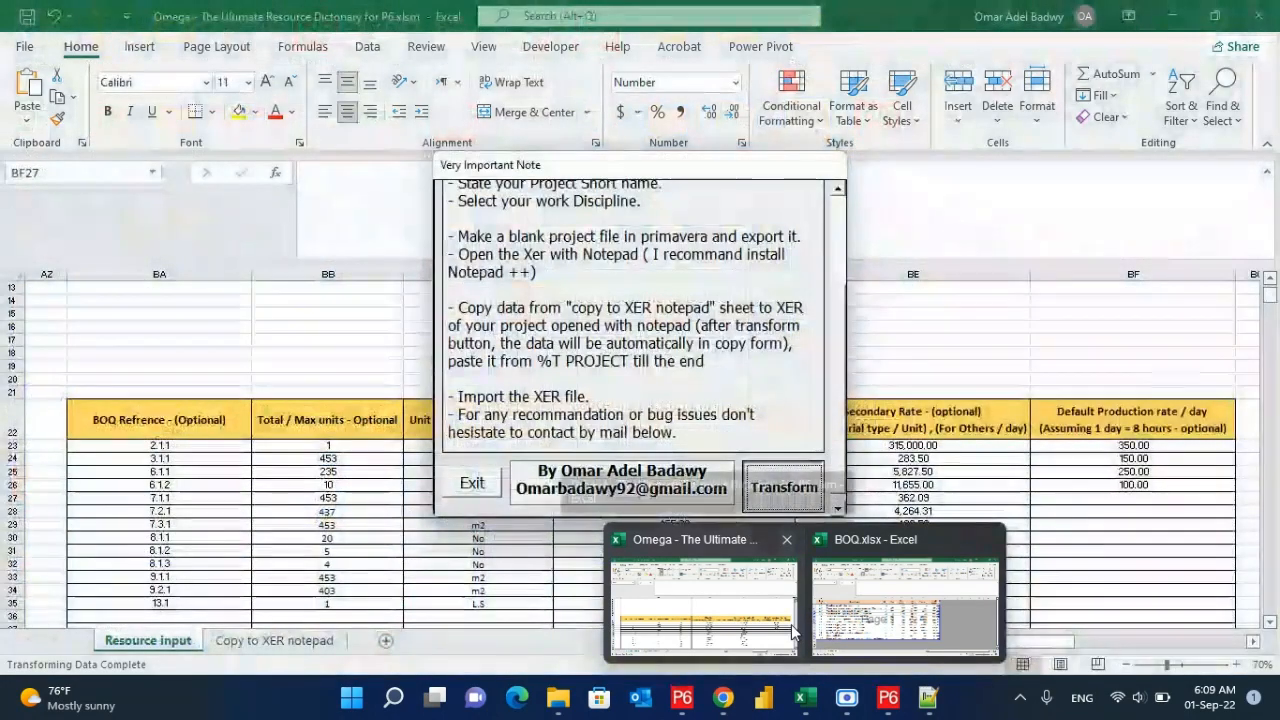
pyautogui.click(705, 595)
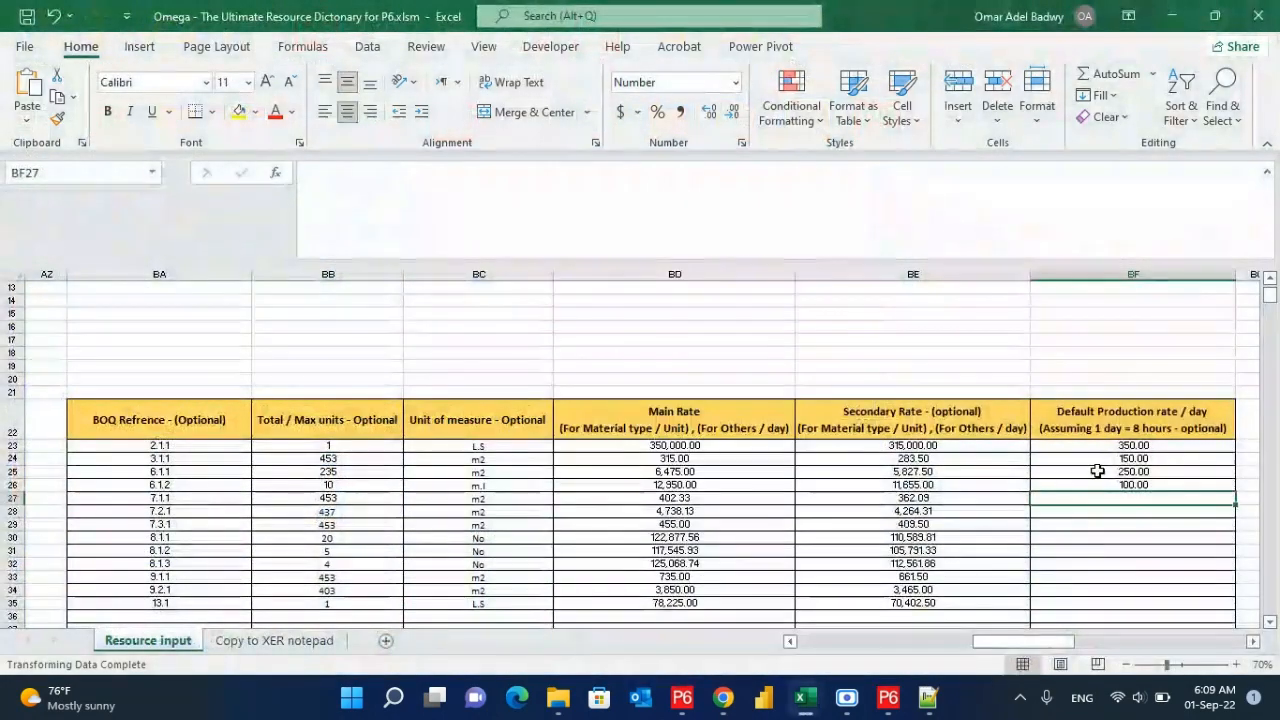
pyautogui.click(1100, 458)
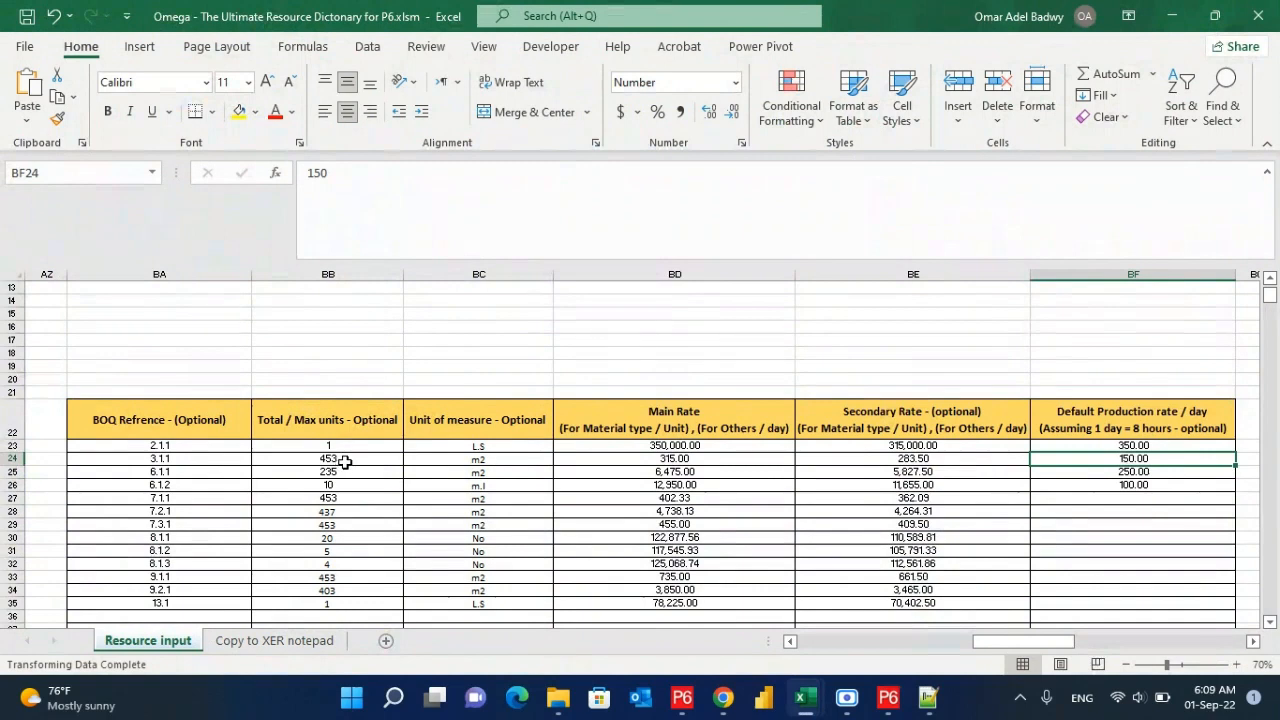
# - Switch back to Primavera P6 and compare the demolition resource's max units with its total in the Omega Excel workbook
pyautogui.hotkey('alt', 'Tab')
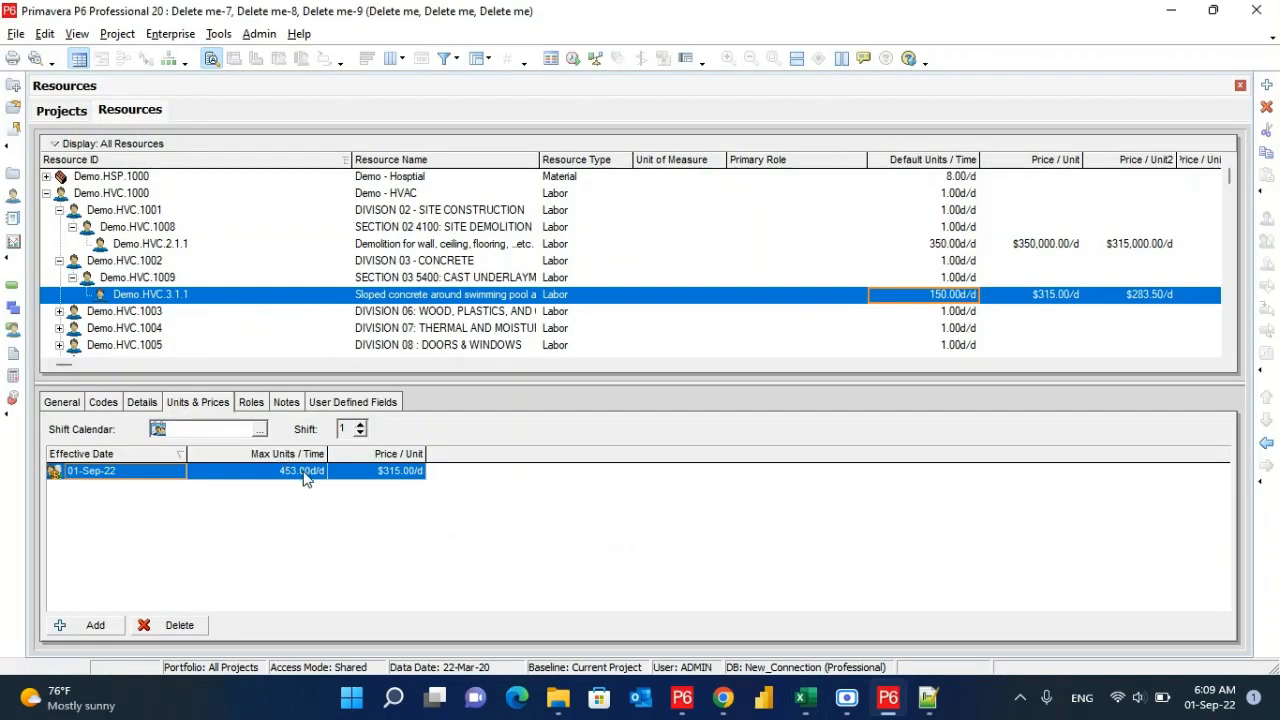
pyautogui.click(195, 246)
pyautogui.hotkey('alt', 'Tab')
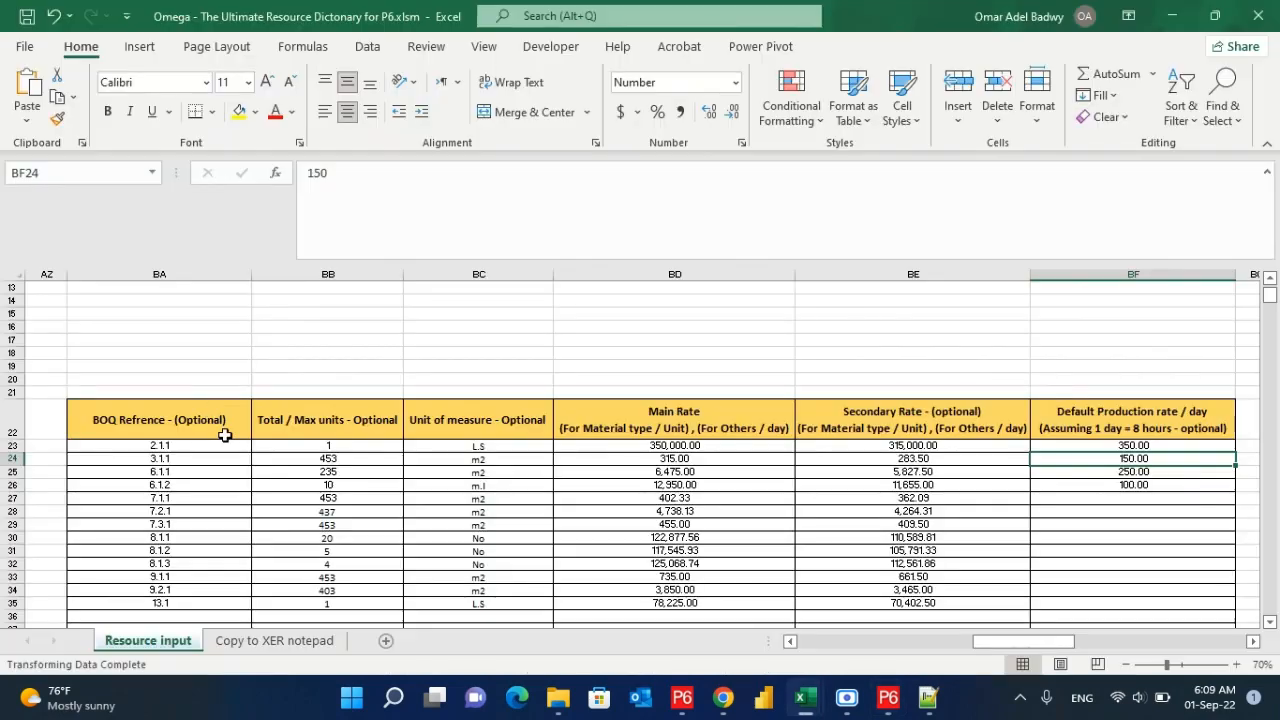
pyautogui.click(300, 445)
pyautogui.hotkey('alt', 'Tab')
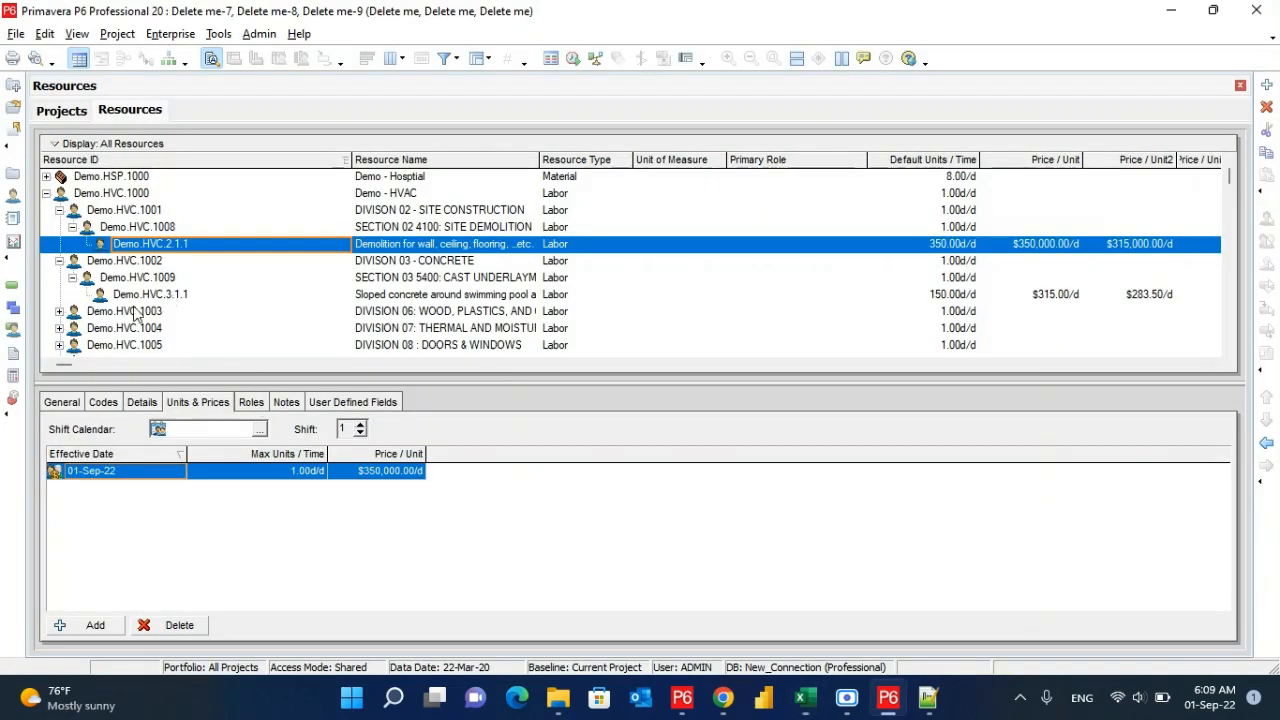
# - Expand DIVISION 06 to compare the two GRP resources' max units with the Omega workbook, and collapse the Demo - HVAC branch
pyautogui.click(60, 312)
pyautogui.click(72, 329)
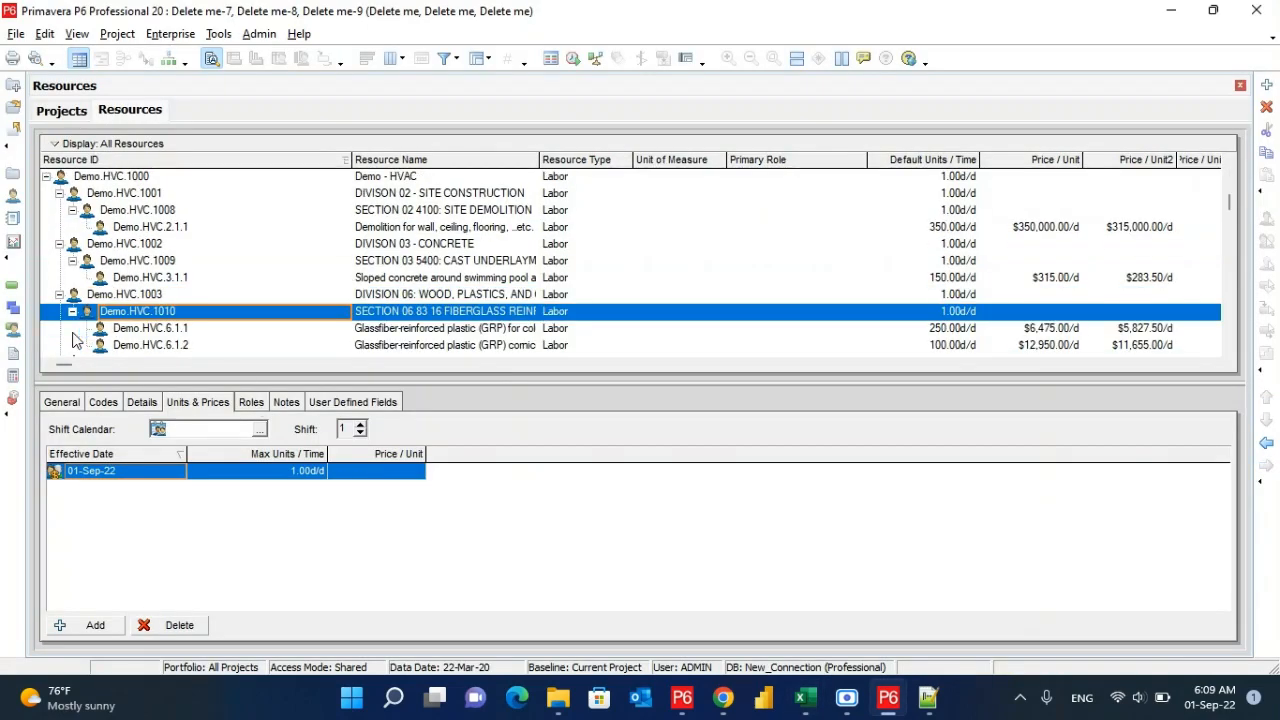
pyautogui.click(168, 328)
pyautogui.hotkey('alt', 'Tab')
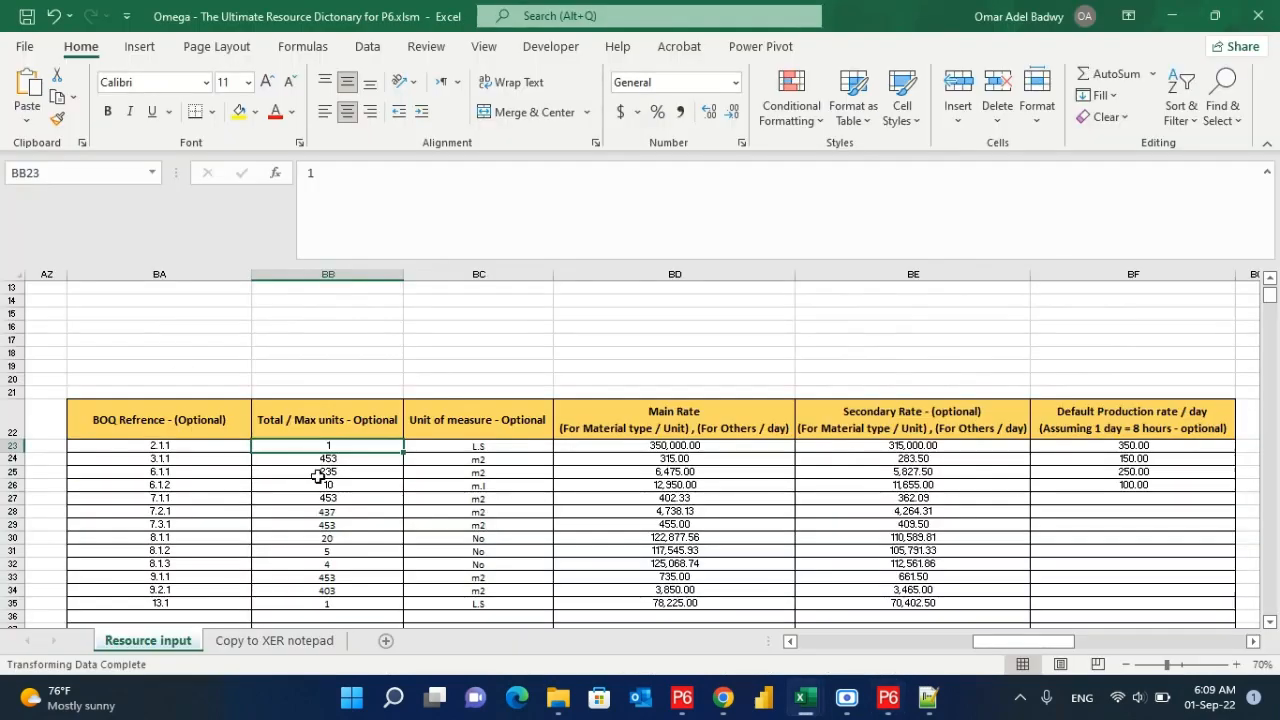
pyautogui.hotkey('alt', 'Tab')
pyautogui.click(253, 345)
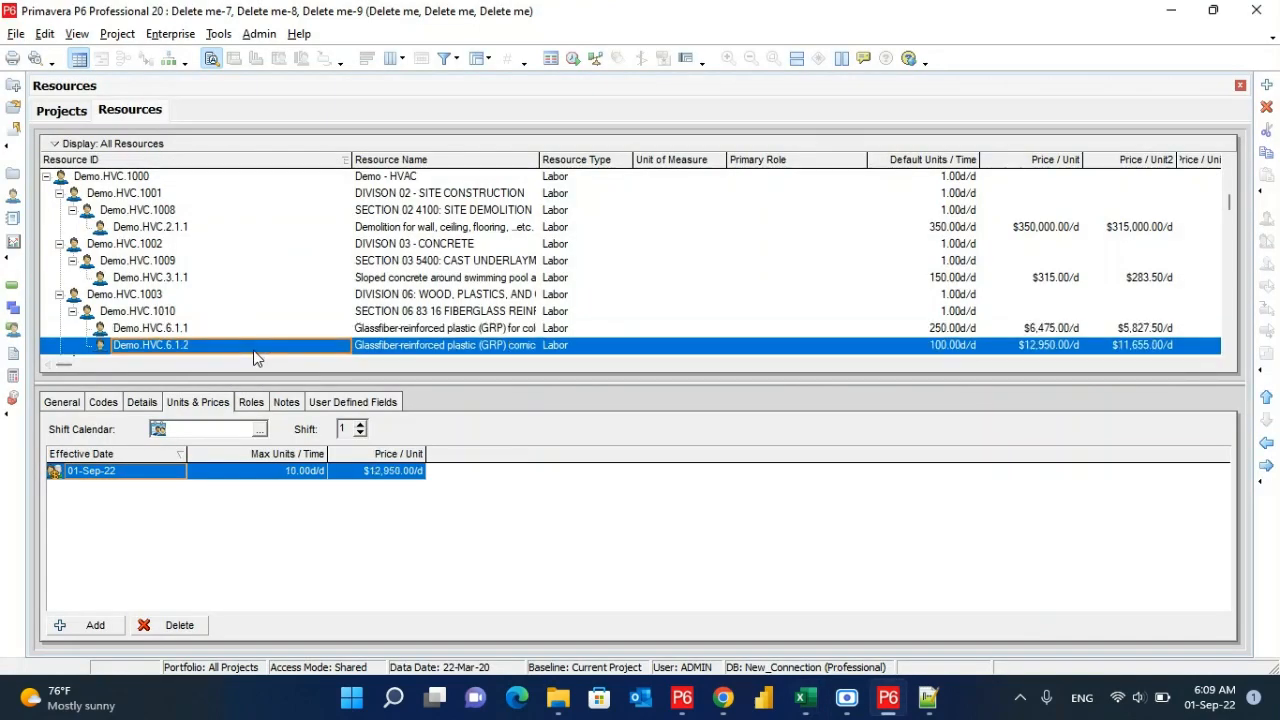
pyautogui.scroll(1, 256, 358)
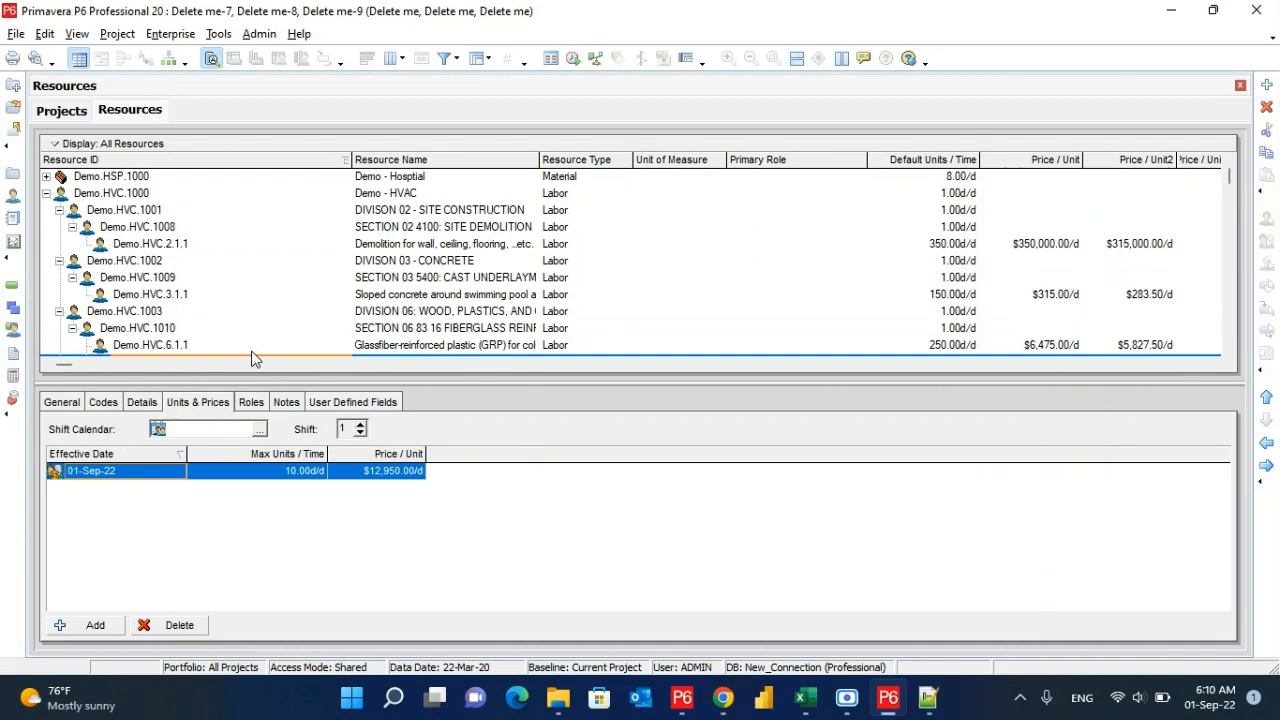
pyautogui.click(46, 194)
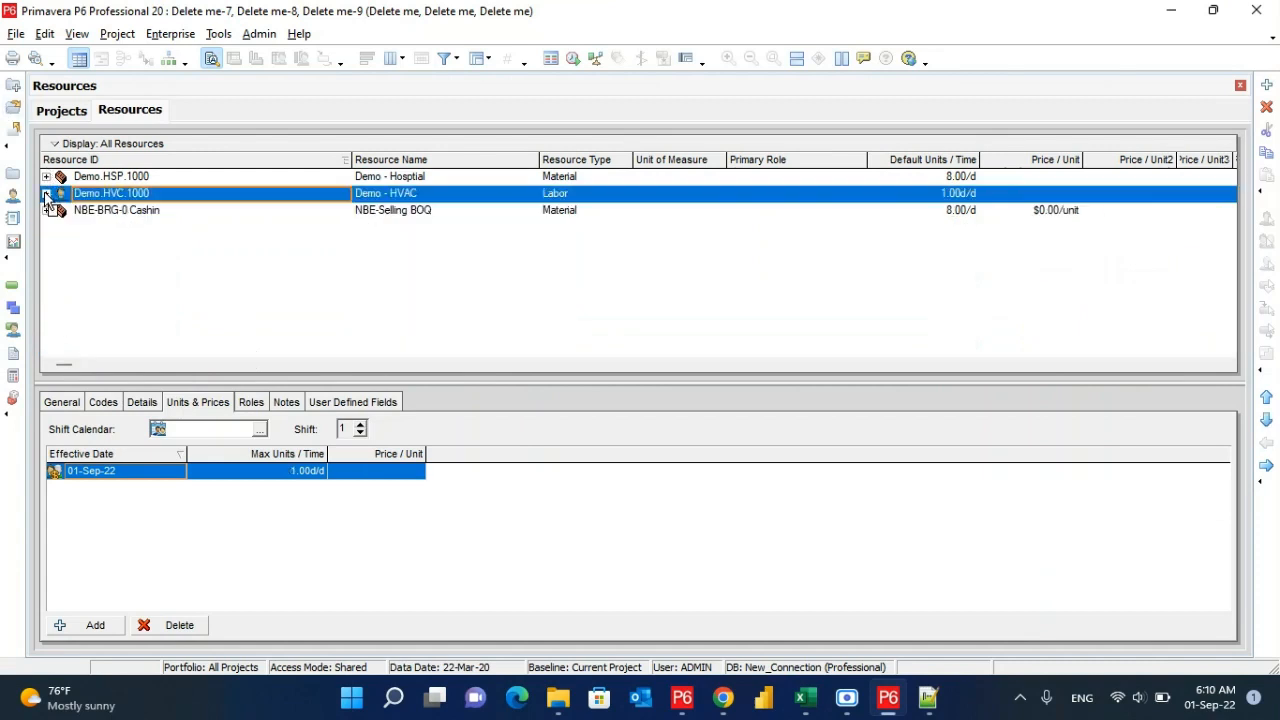